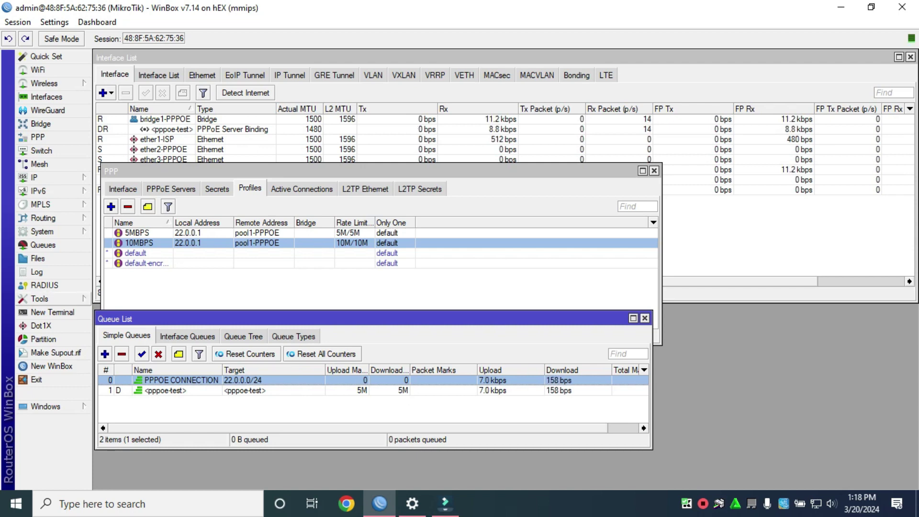
# Reset the router configuration with No Default Configuration and Do Not Backup, confirming the reboot
pyautogui.click(43, 231)
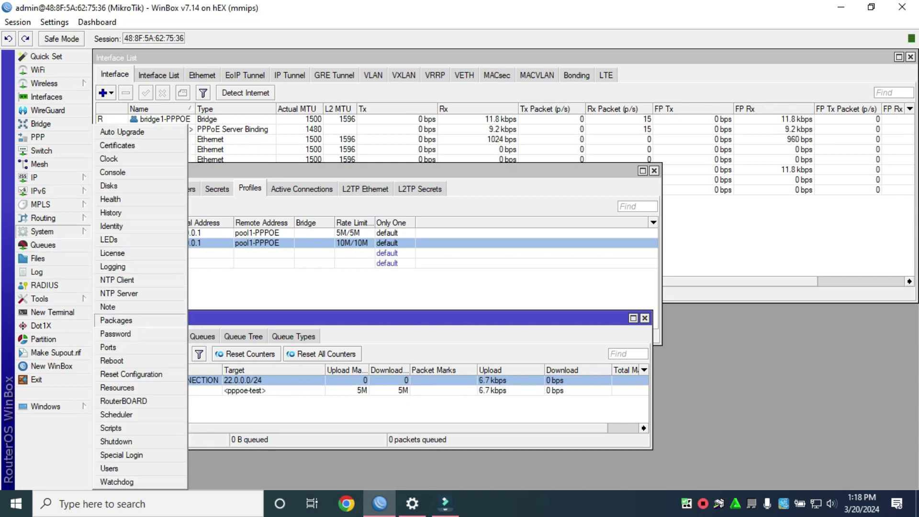
pyautogui.click(131, 374)
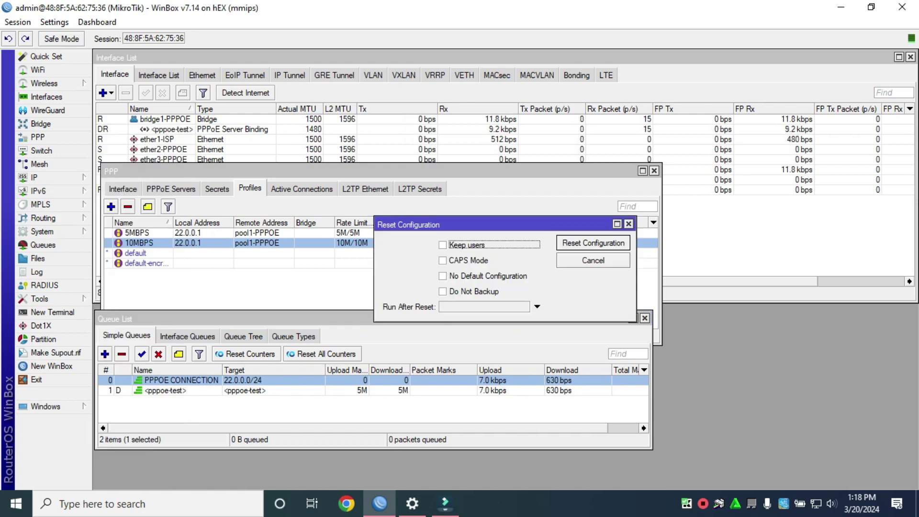
pyautogui.click(442, 276)
pyautogui.click(442, 291)
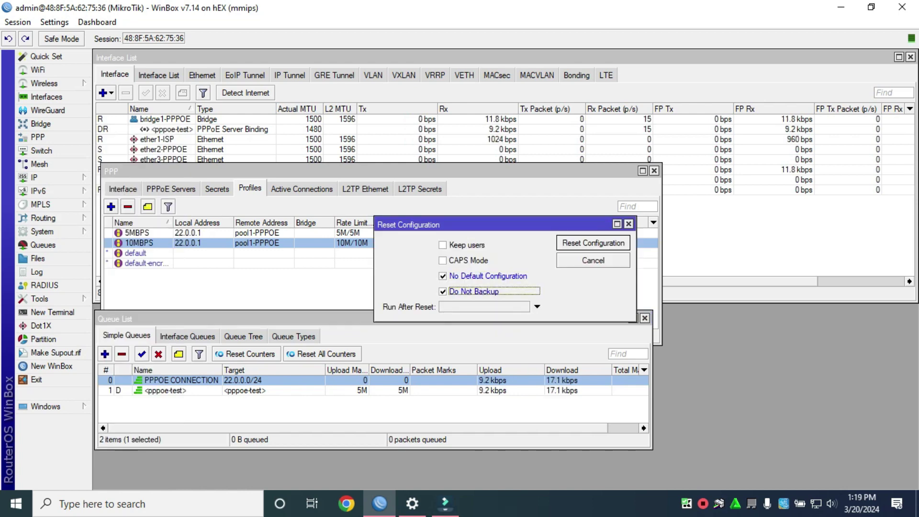
pyautogui.click(593, 243)
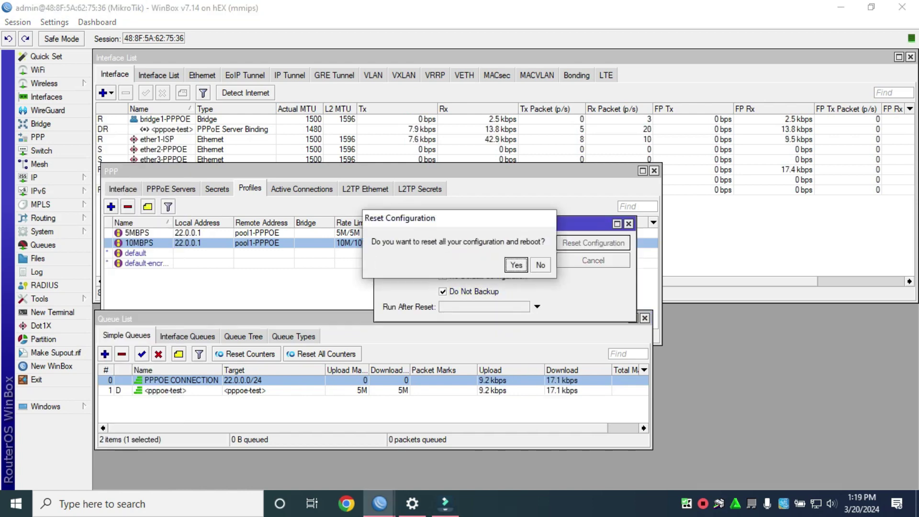
pyautogui.click(515, 262)
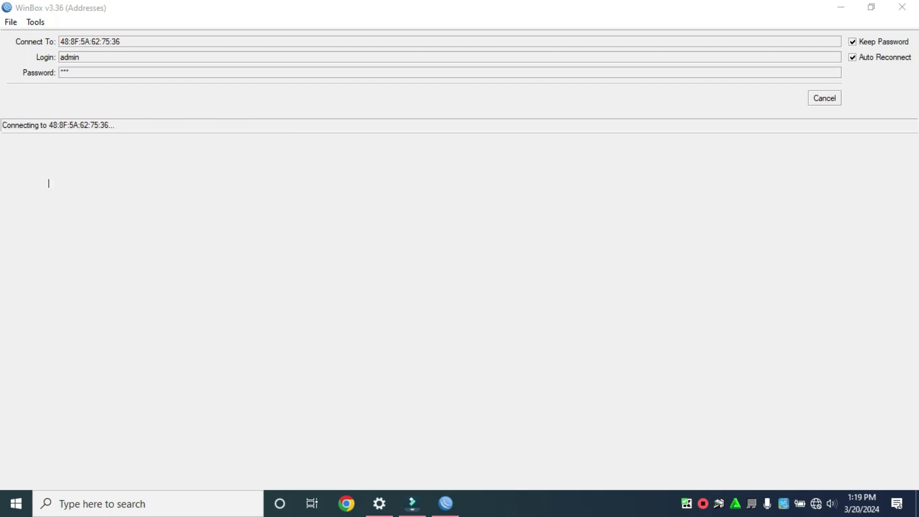
# Refresh the neighbours, select the reset MikroTik router and log in with an empty password
pyautogui.press('Escape')
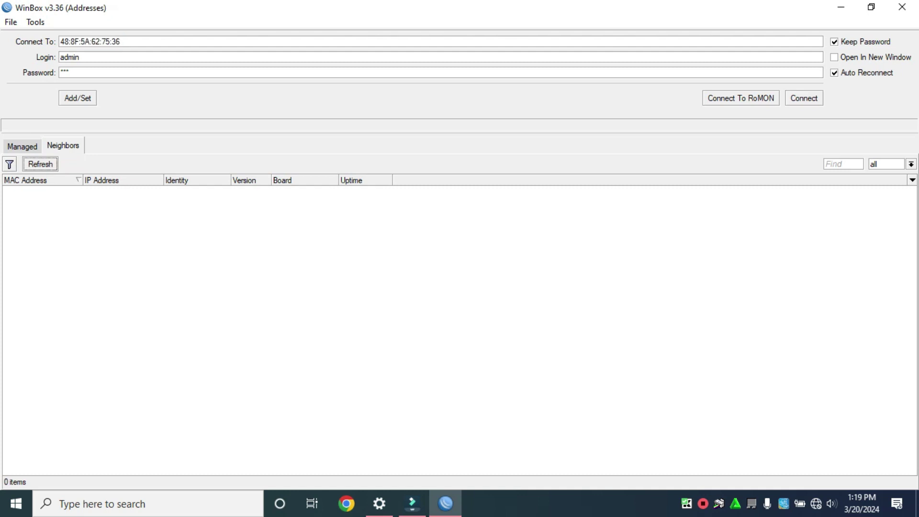
pyautogui.click(40, 164)
pyautogui.click(22, 146)
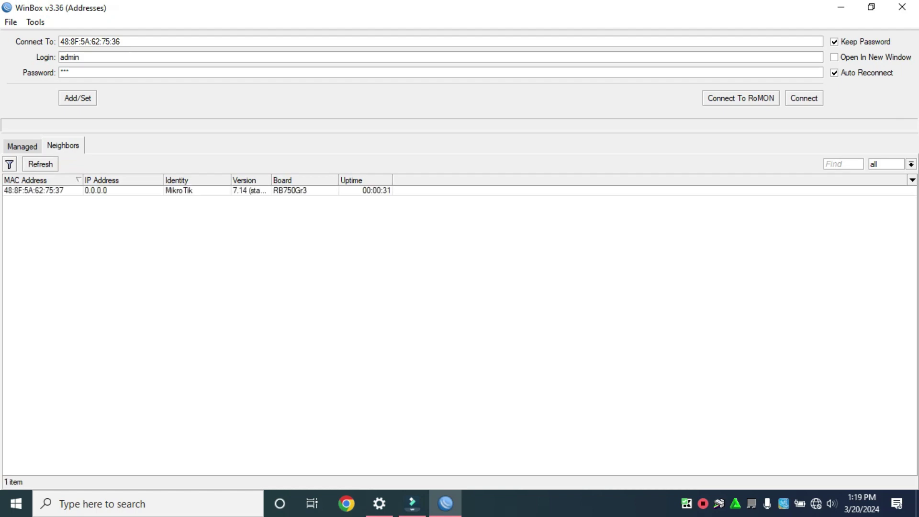
pyautogui.click(33, 190)
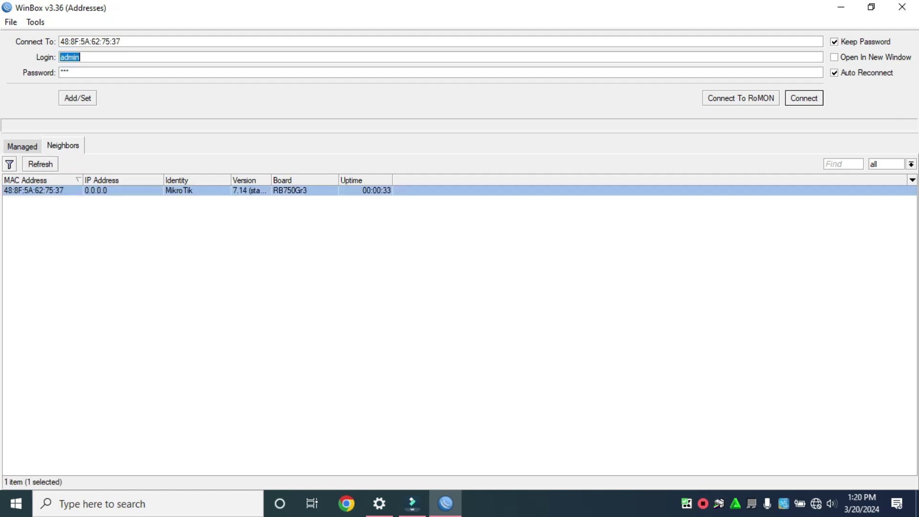
pyautogui.press('Tab')
pyautogui.press('BackSpace')
pyautogui.press('Return')
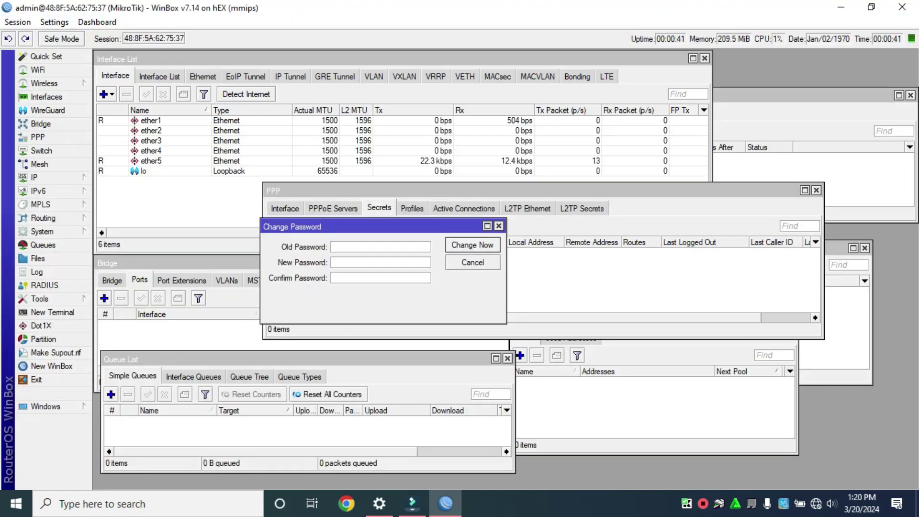
# Set a new admin password and close the leftover PPP window
pyautogui.press('Tab')
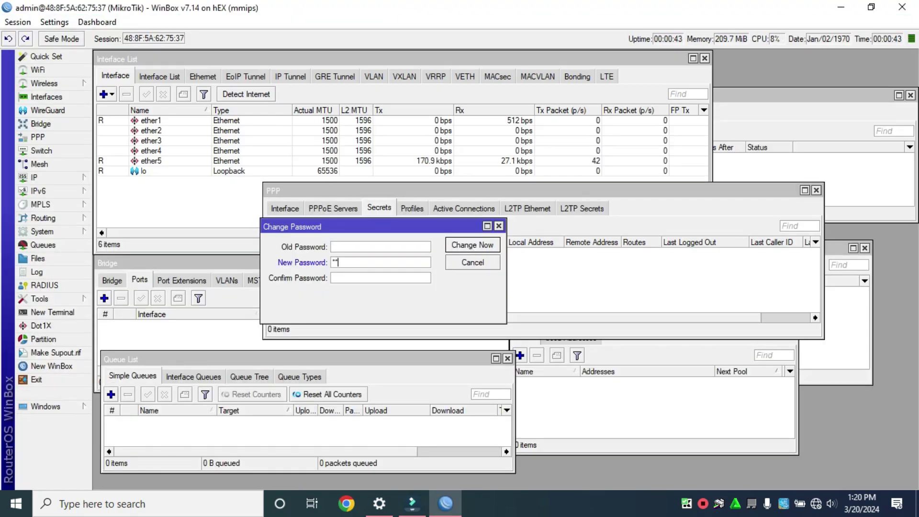
pyautogui.hotkey('ctrl', 'a')
pyautogui.write('123123')
pyautogui.press('Return')
pyautogui.press('Escape')
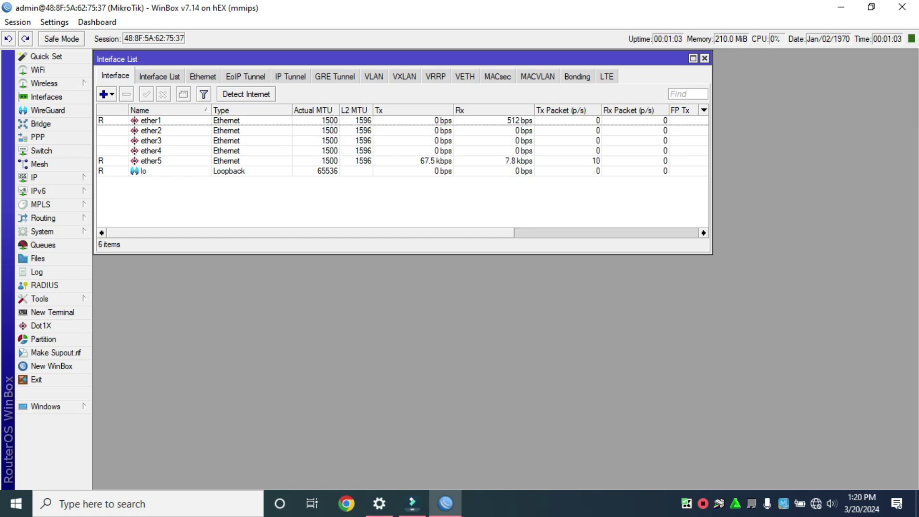
# Rename ether1, ether2 and ether3 to ether1-ISP, ether2-PPPOE and ether3-PPPOE
pyautogui.doubleClick(151, 120)
pyautogui.press('End')
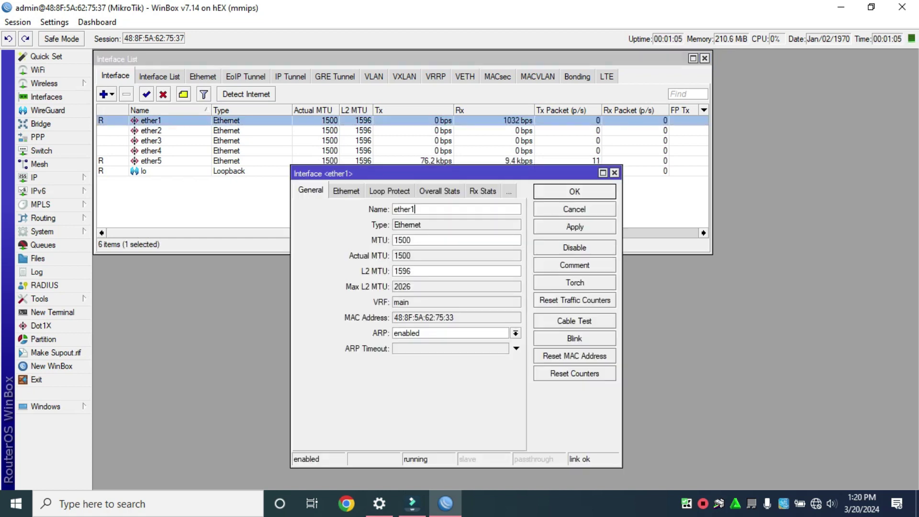
pyautogui.write('-ISP')
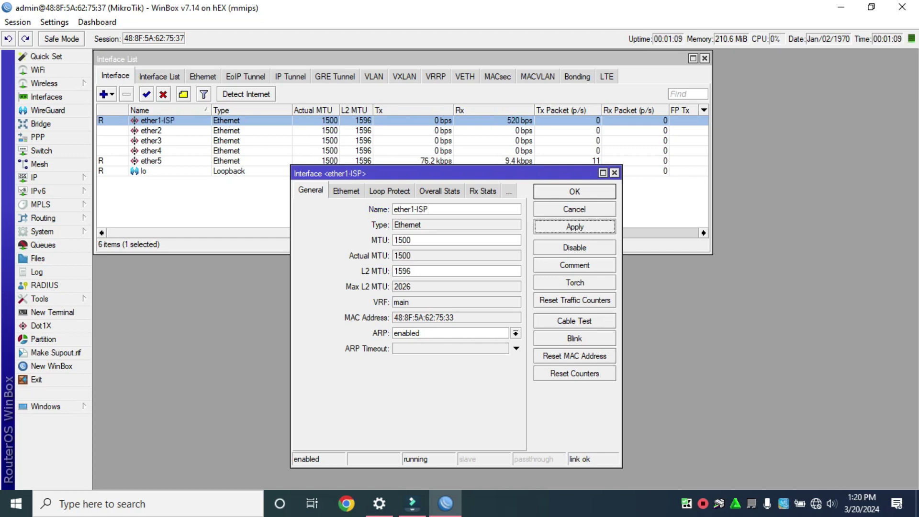
pyautogui.press('Return')
pyautogui.click(150, 130)
pyautogui.doubleClick(151, 130)
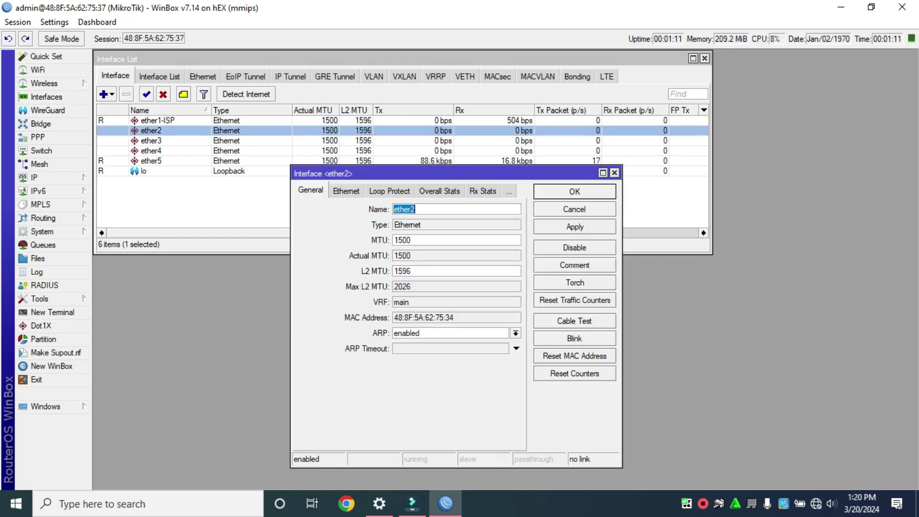
pyautogui.press('End')
pyautogui.write('-PPPO')
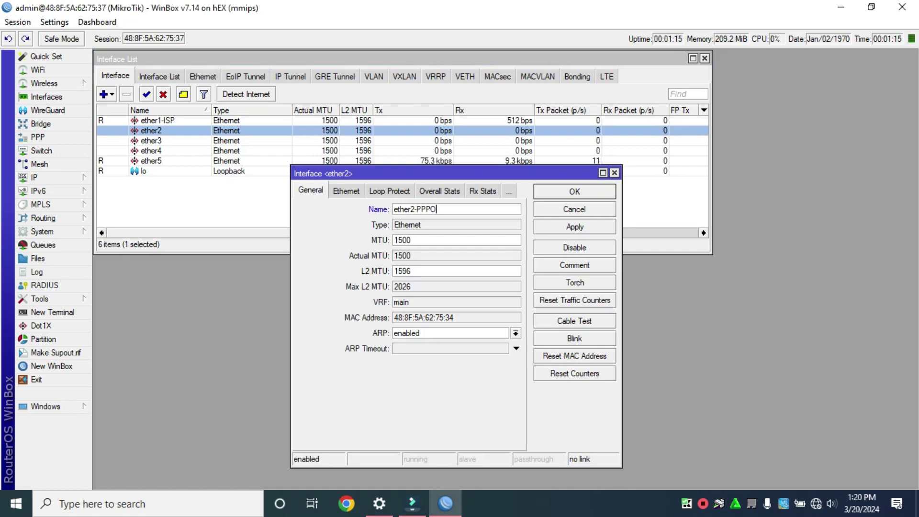
pyautogui.write('E')
pyautogui.press('Return')
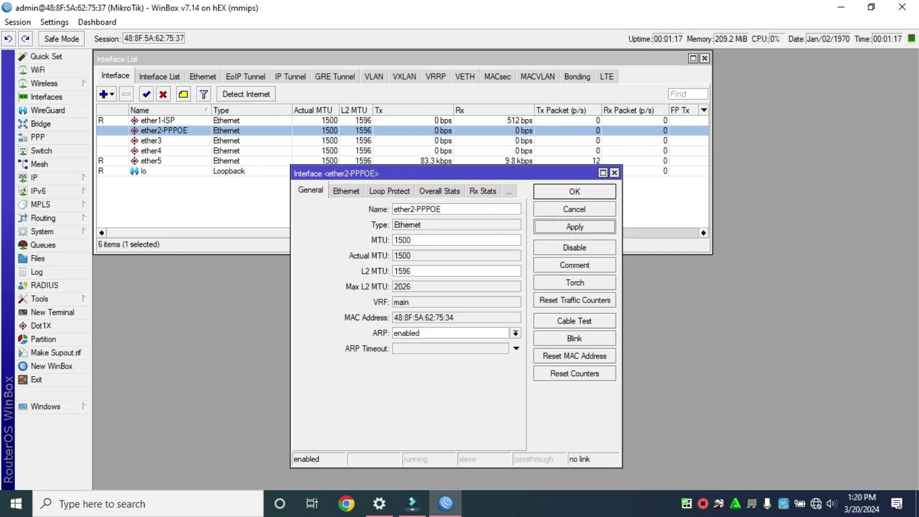
pyautogui.doubleClick(150, 140)
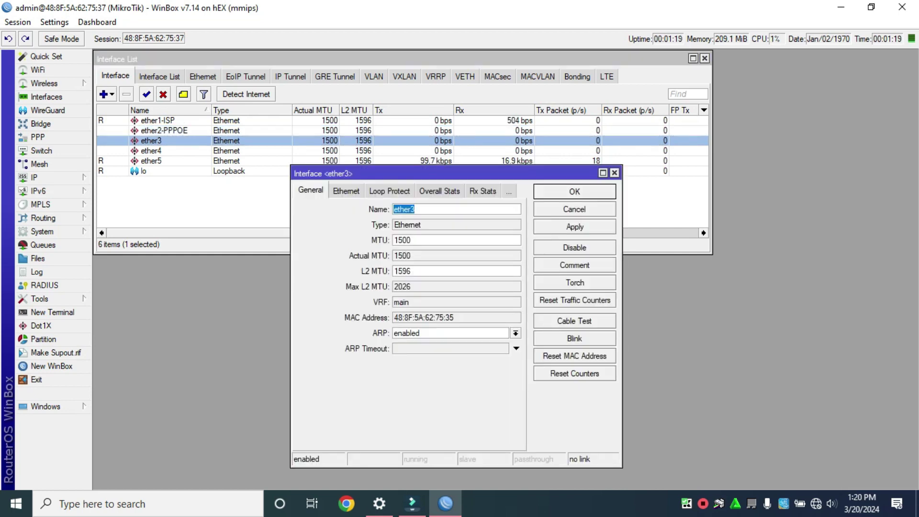
pyautogui.click(415, 209)
pyautogui.write('-P')
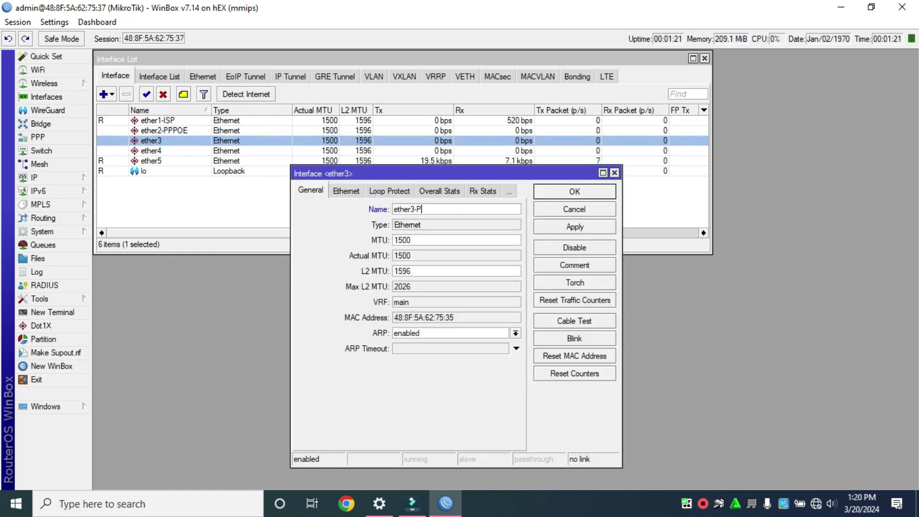
pyautogui.write('PPOE')
pyautogui.press('Return')
# Rename ether4 to ether4-PPPOE and ether5 to ether5-LAN/PC
pyautogui.doubleClick(150, 151)
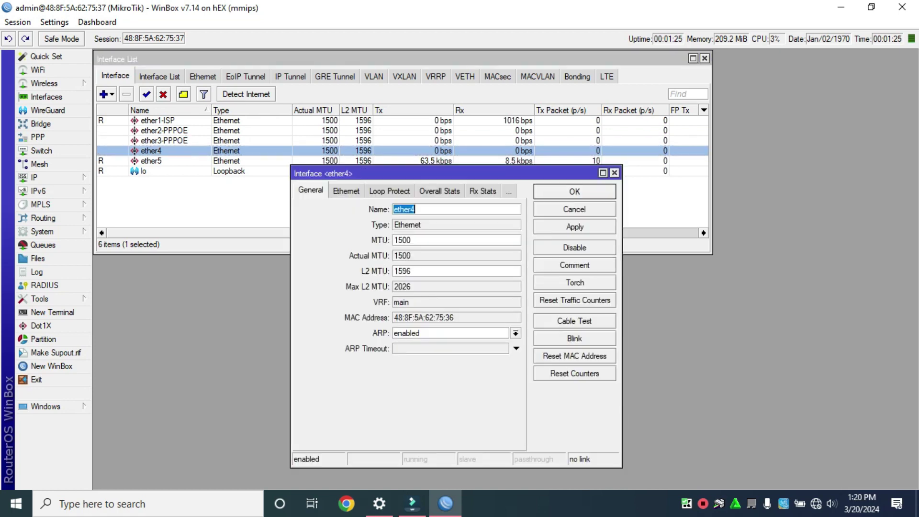
pyautogui.click(415, 210)
pyautogui.write('PPP')
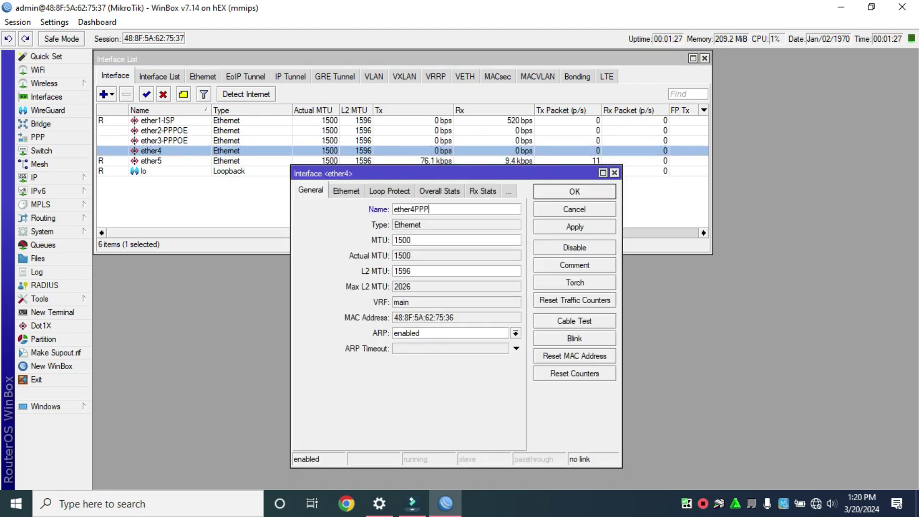
pyautogui.press('BackSpace')
pyautogui.press('BackSpace')
pyautogui.press('BackSpace')
pyautogui.write('-PPPOE')
pyautogui.press('Return')
pyautogui.doubleClick(151, 160)
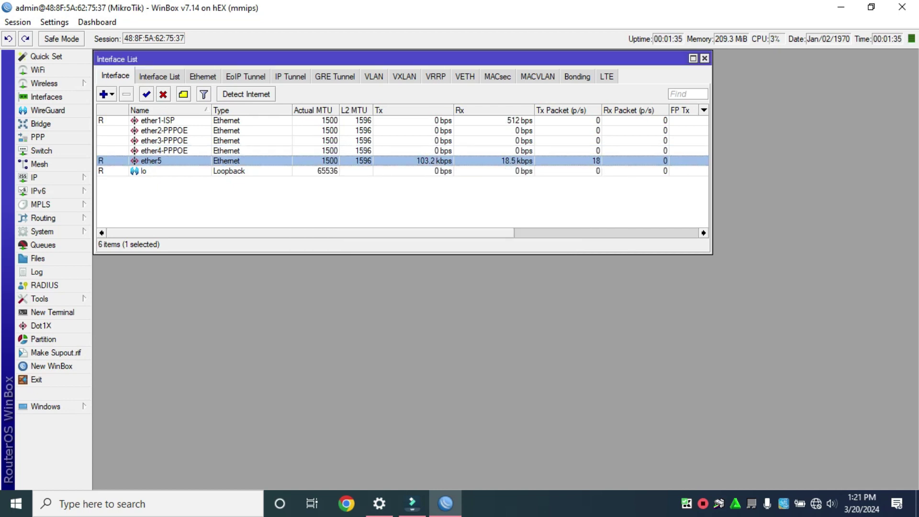
pyautogui.press('End')
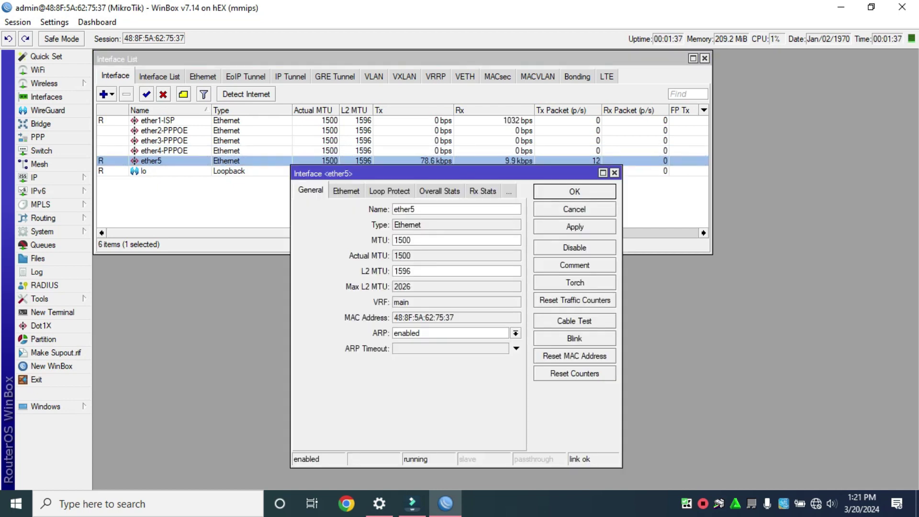
pyautogui.write('-LAN/PC')
pyautogui.click(574, 226)
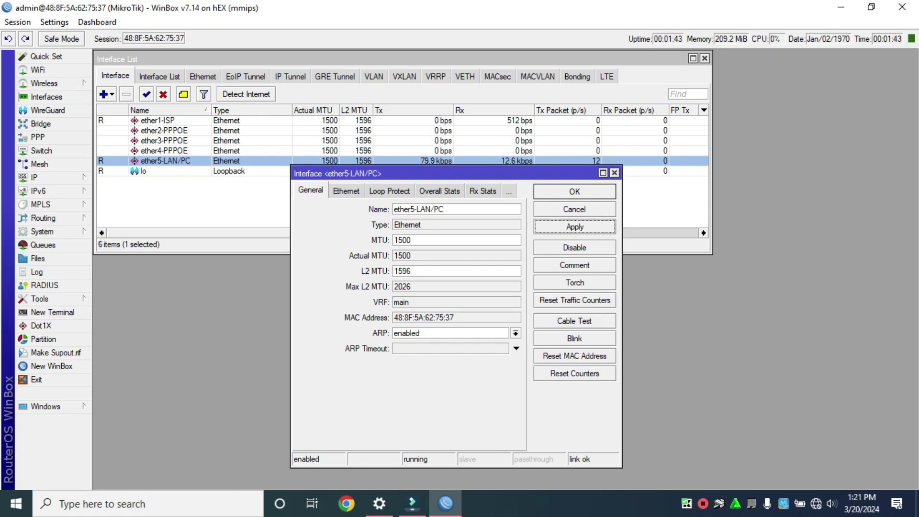
pyautogui.press('Return')
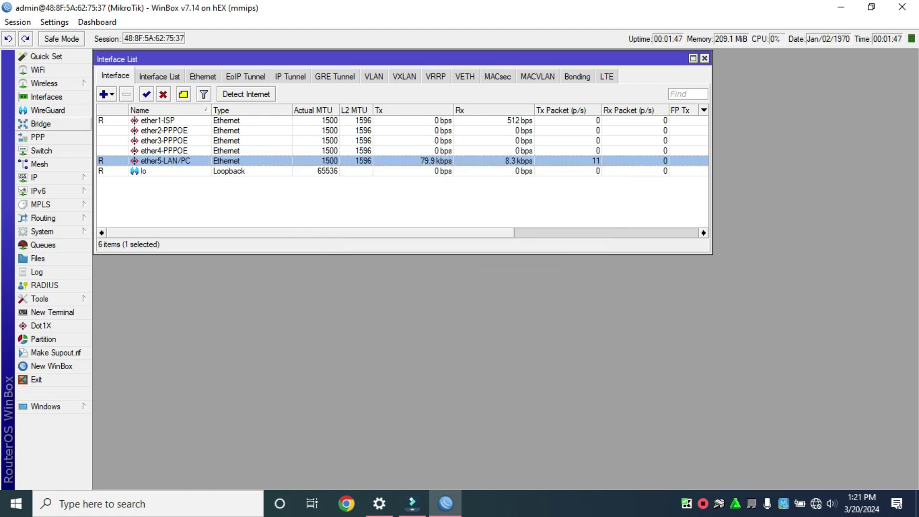
# Create a new bridge named bridge1-PPPOE
pyautogui.click(41, 124)
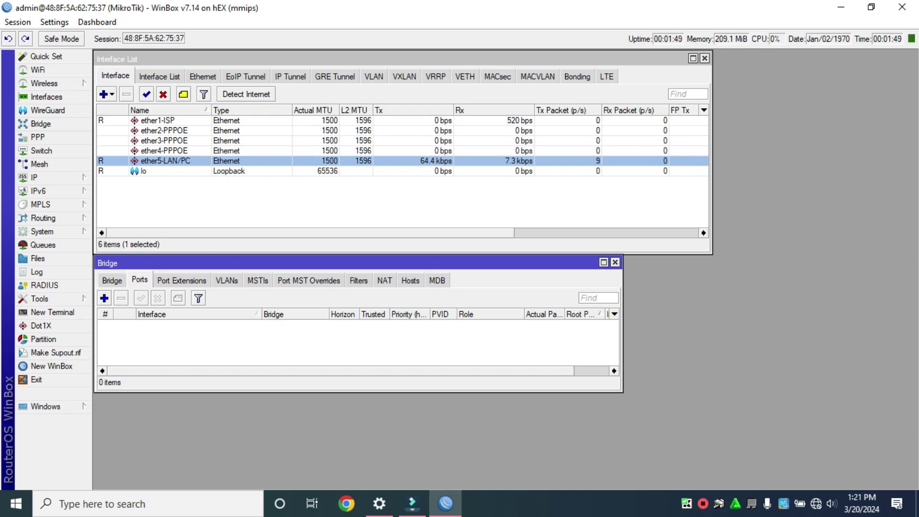
pyautogui.moveTo(192, 262); pyautogui.dragTo(205, 279)
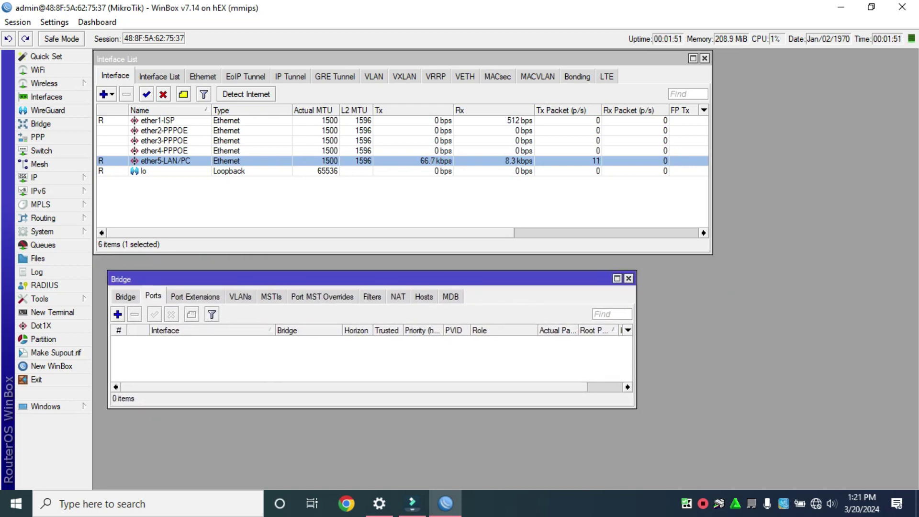
pyautogui.click(126, 297)
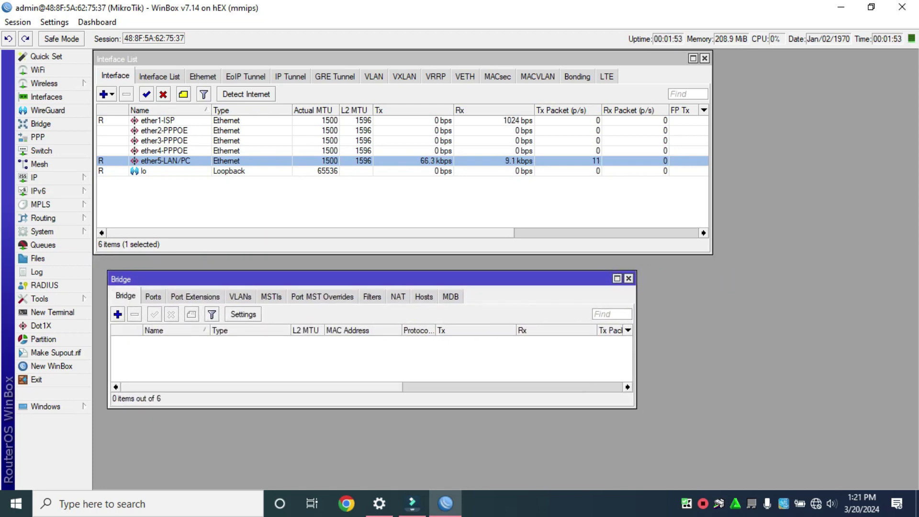
pyautogui.click(117, 314)
pyautogui.press('End')
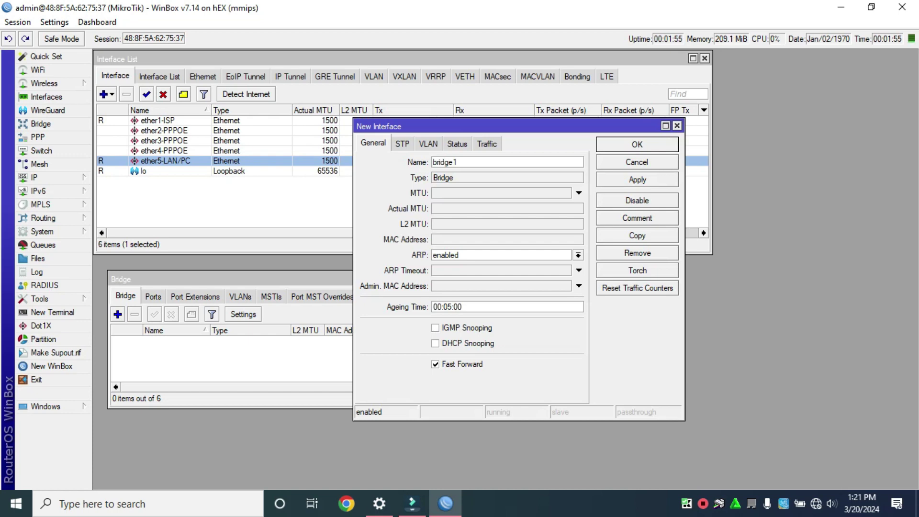
pyautogui.write('-P PPOE')
pyautogui.click(637, 179)
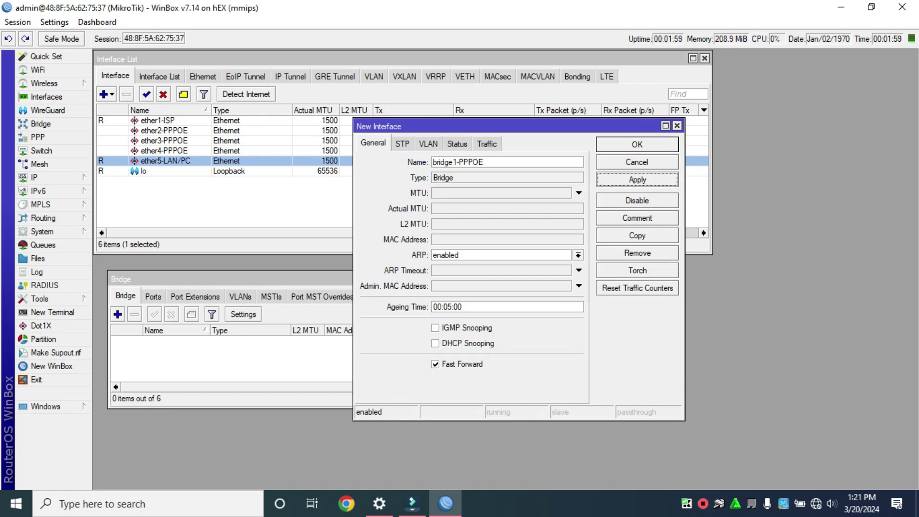
pyautogui.click(636, 144)
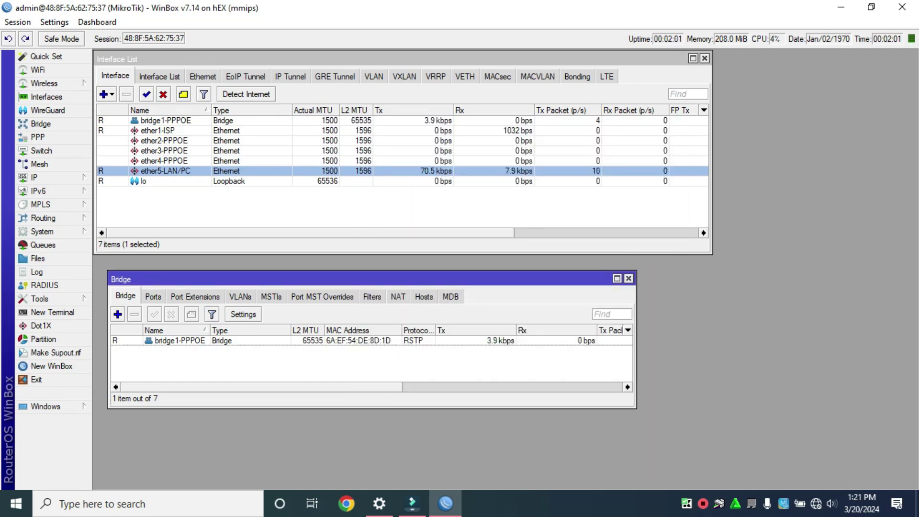
# Add ether2-PPPOE as a port of bridge1-PPPOE
pyautogui.click(153, 297)
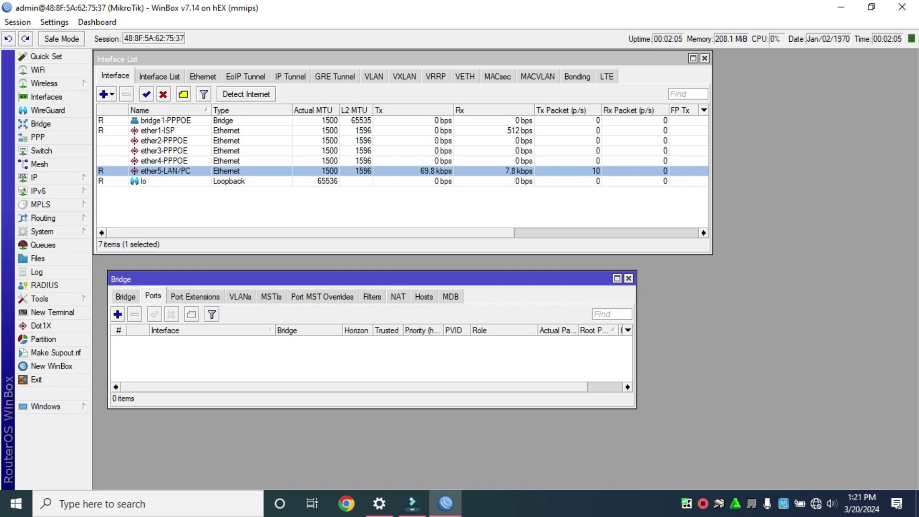
pyautogui.click(117, 313)
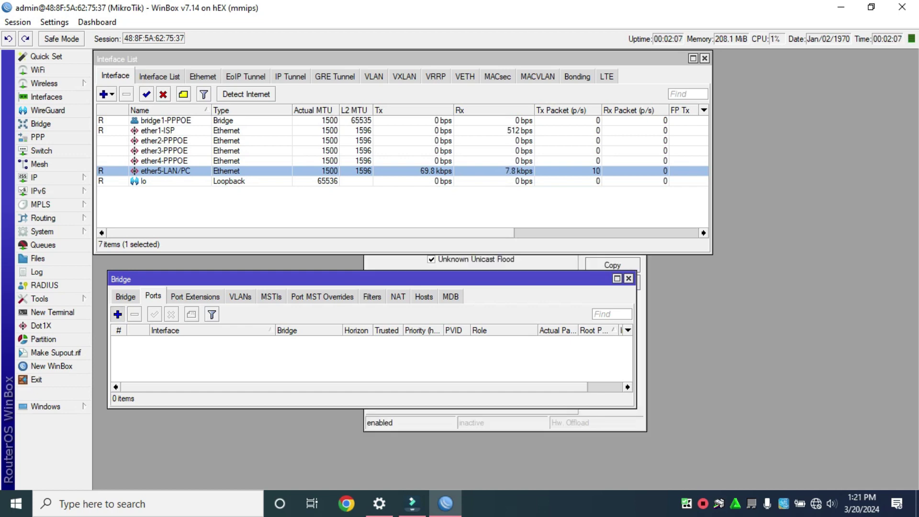
pyautogui.click(567, 191)
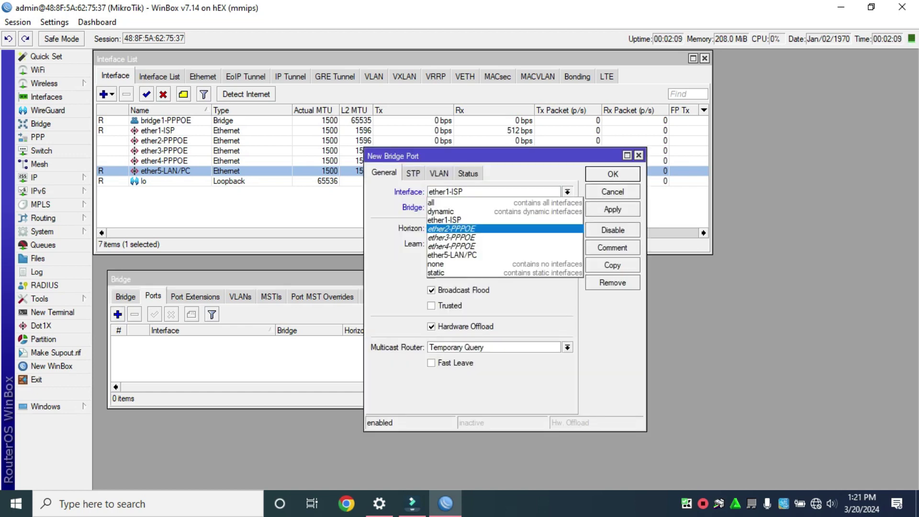
pyautogui.click(451, 229)
pyautogui.click(612, 209)
pyautogui.click(613, 174)
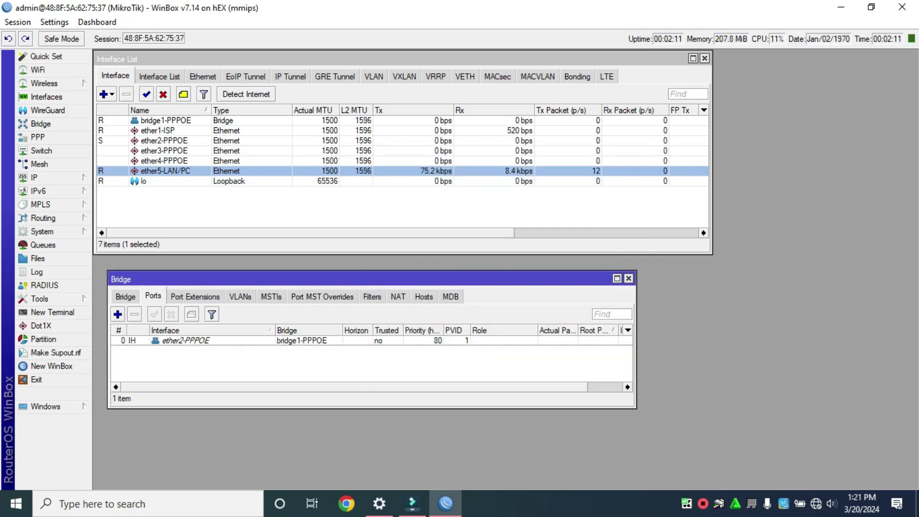
# Add ether3-PPPOE and ether4-PPPOE as further bridge1-PPPOE ports
pyautogui.click(117, 314)
pyautogui.click(567, 191)
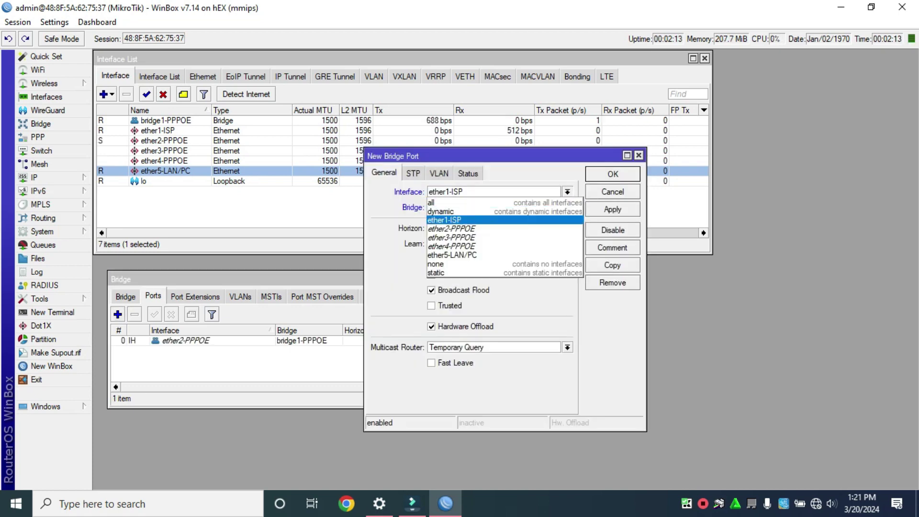
pyautogui.click(451, 239)
pyautogui.press('Return')
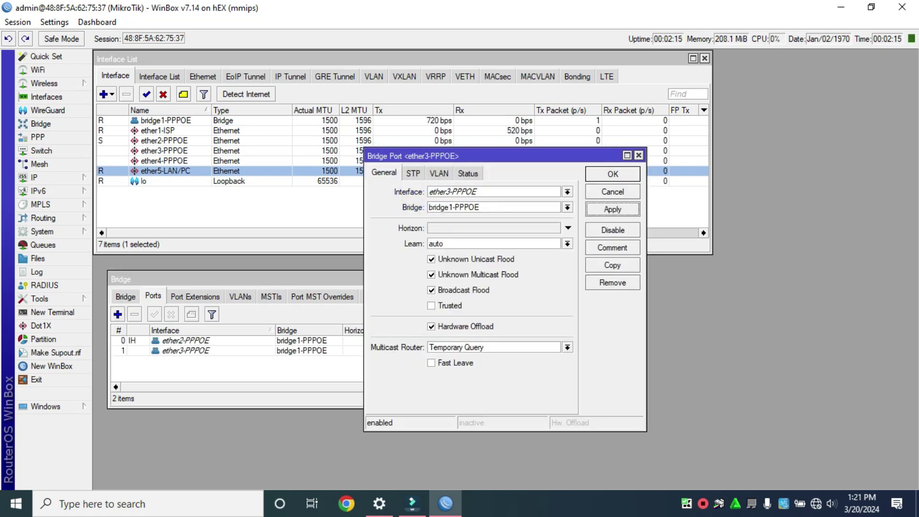
pyautogui.click(118, 314)
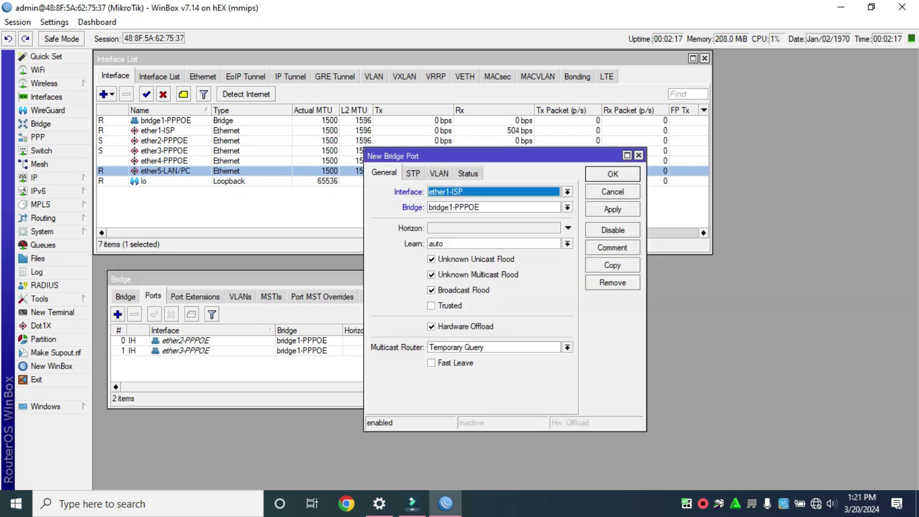
pyautogui.click(567, 191)
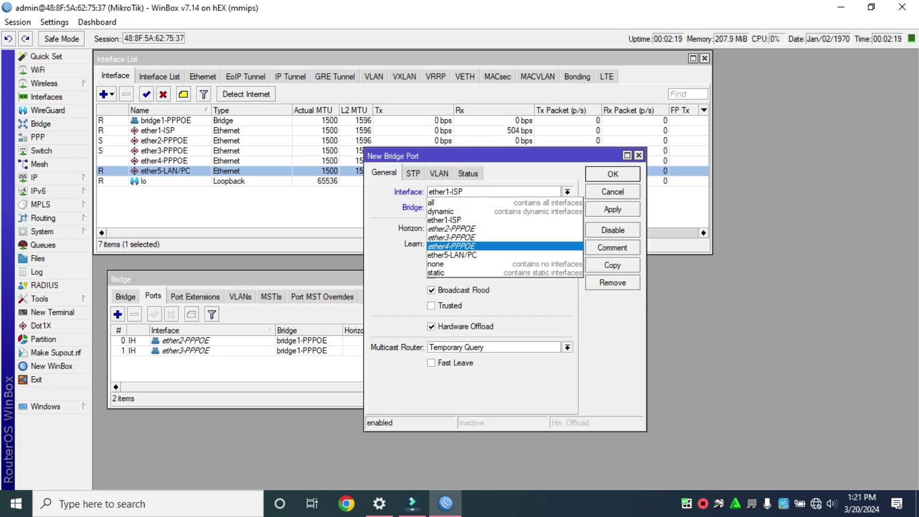
pyautogui.click(451, 245)
pyautogui.press('Return')
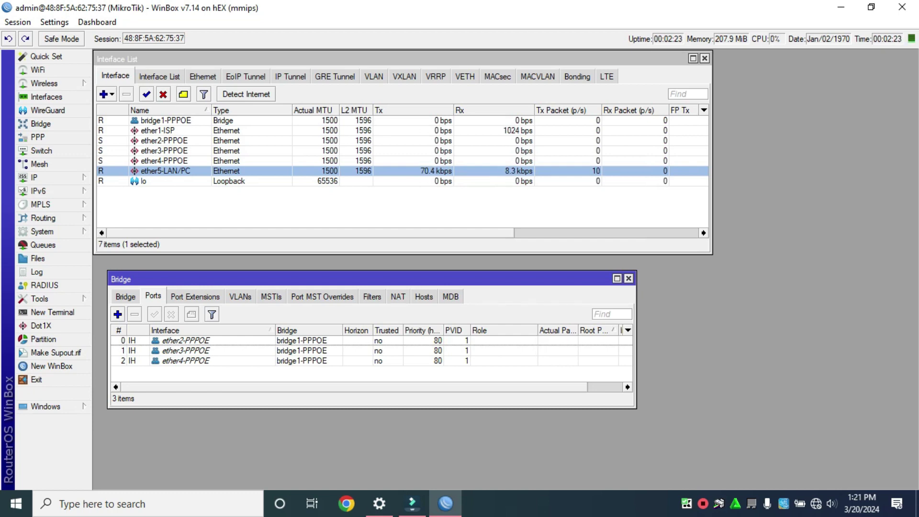
pyautogui.moveTo(335, 279); pyautogui.dragTo(324, 268)
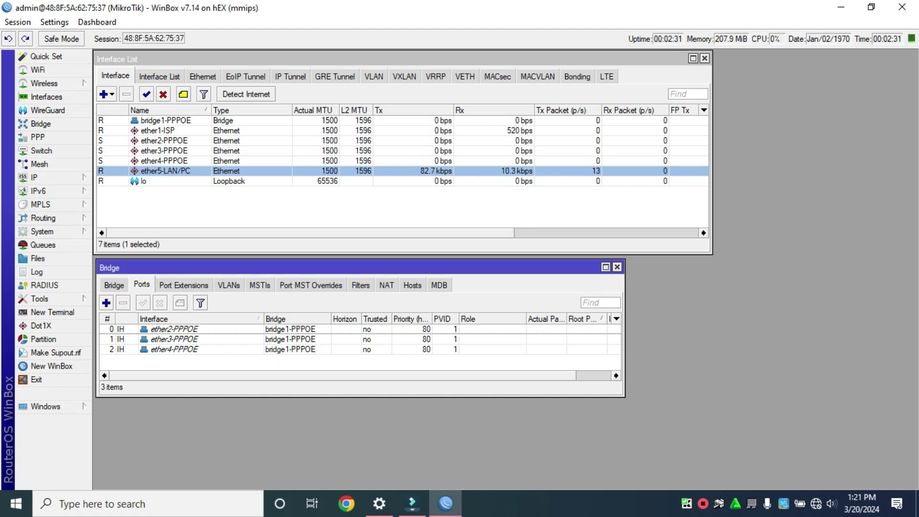
# Add IP address 22.0.0.1/24 on bridge1-PPPOE
pyautogui.click(43, 177)
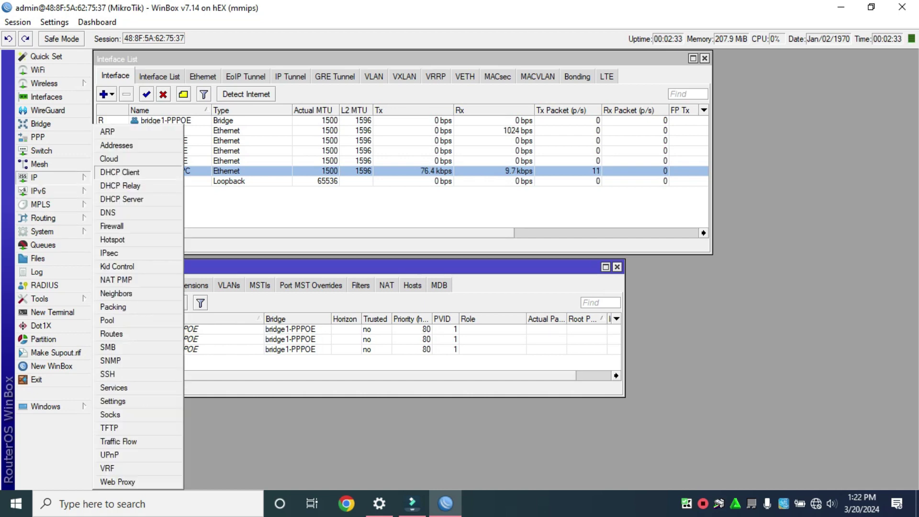
pyautogui.click(116, 145)
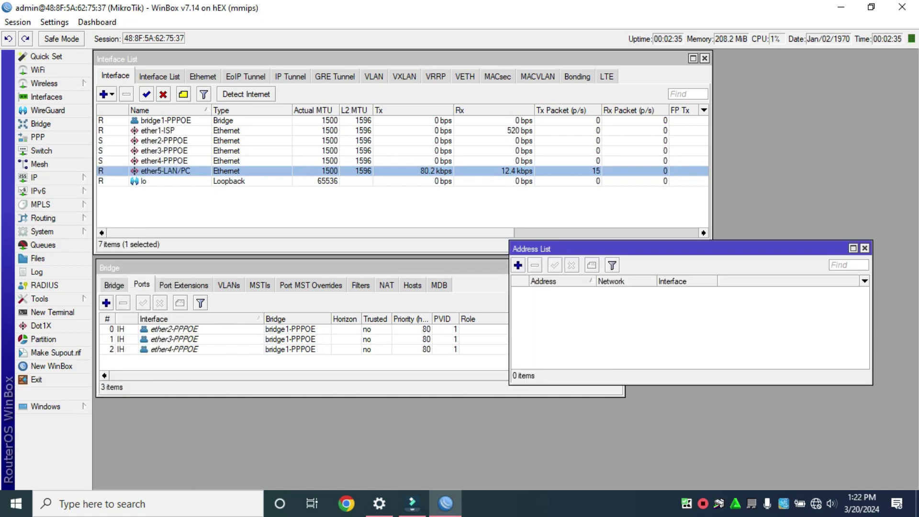
pyautogui.click(518, 265)
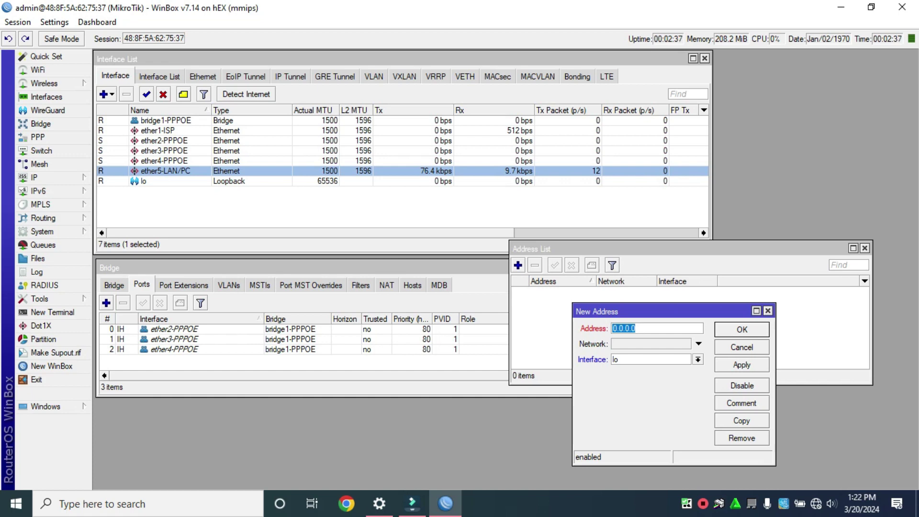
pyautogui.write('22.0.0.1')
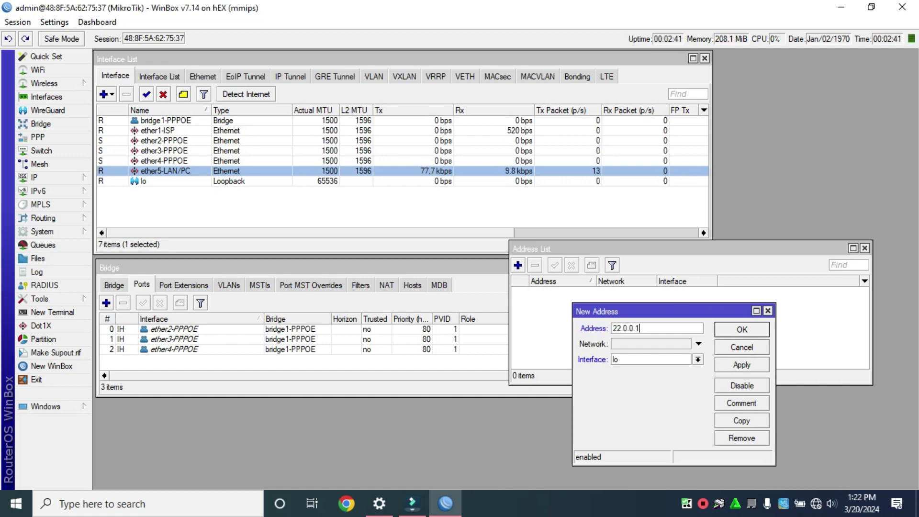
pyautogui.write('/25')
pyautogui.press('BackSpace')
pyautogui.write('4')
pyautogui.click(697, 359)
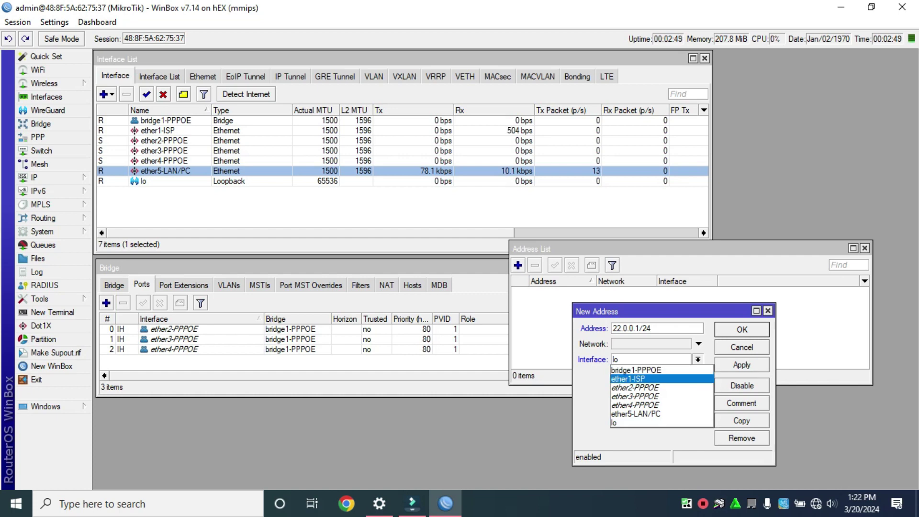
pyautogui.press('Up')
pyautogui.press('Return')
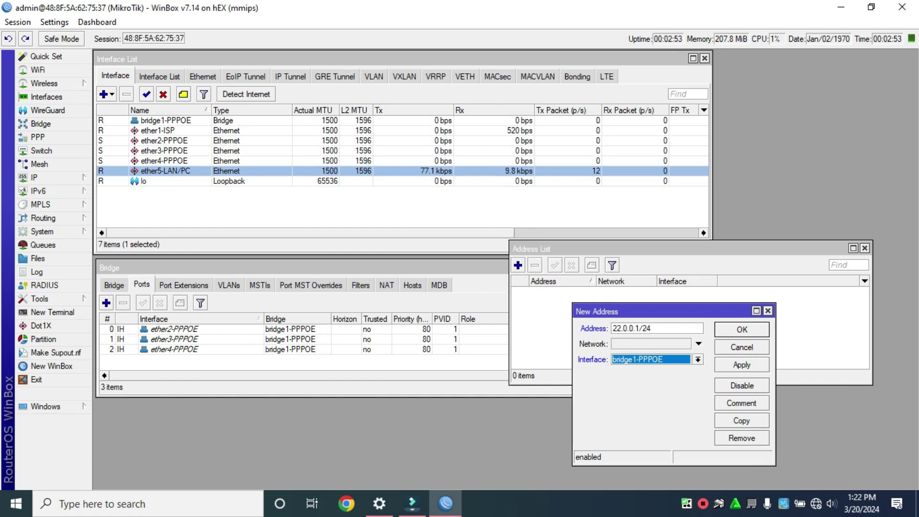
pyautogui.click(741, 364)
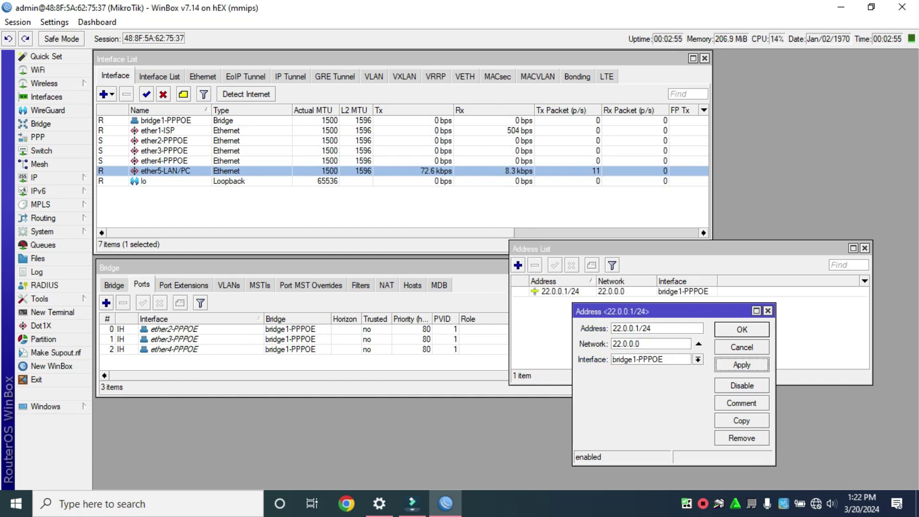
pyautogui.click(742, 329)
# Add IP address 33.0.0.1/24 on ether5-LAN/PC
pyautogui.click(518, 265)
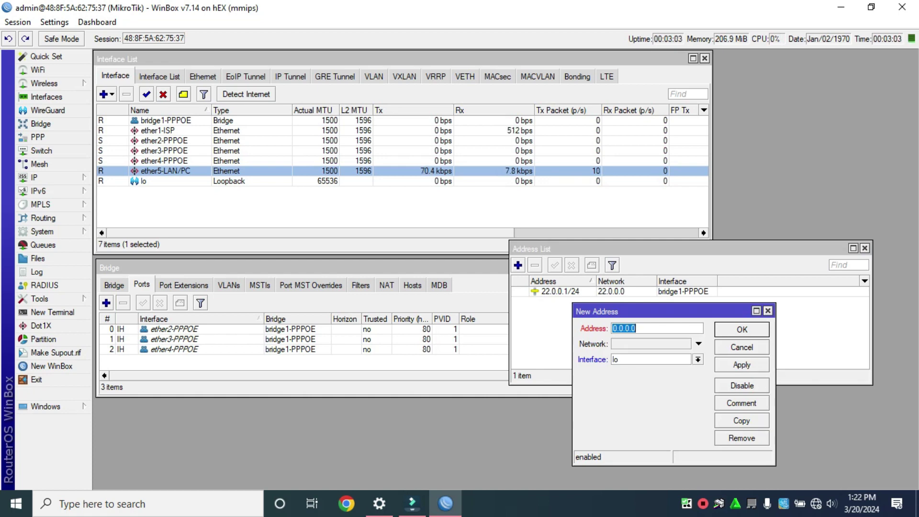
pyautogui.write('33.0.0.1')
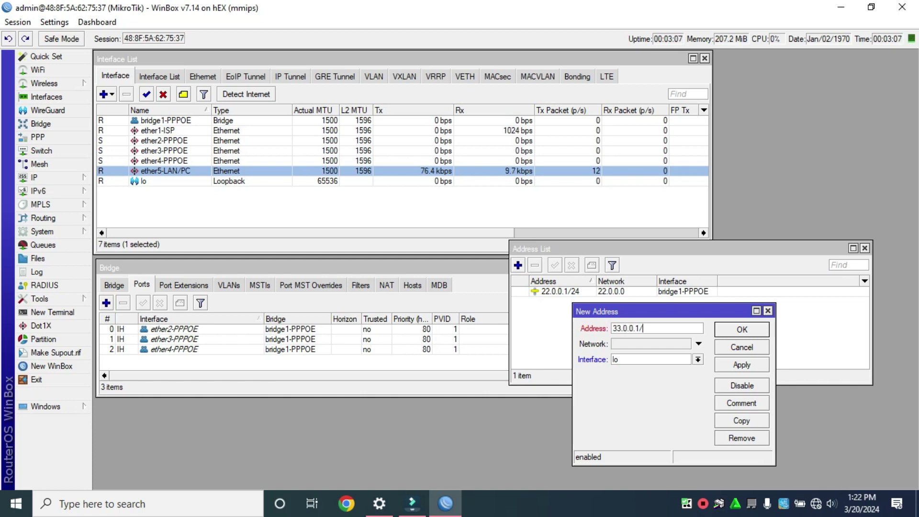
pyautogui.write('/24')
pyautogui.click(698, 359)
pyautogui.click(660, 422)
pyautogui.press('Up')
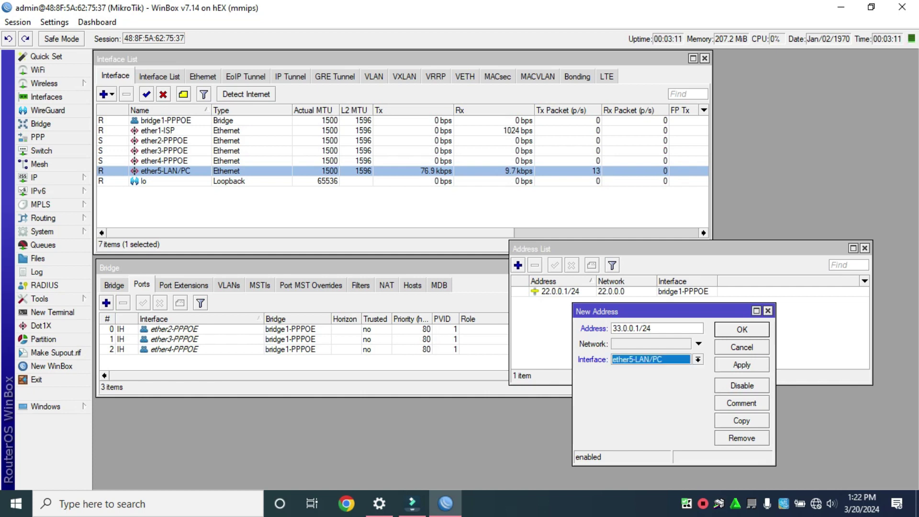
pyautogui.click(741, 364)
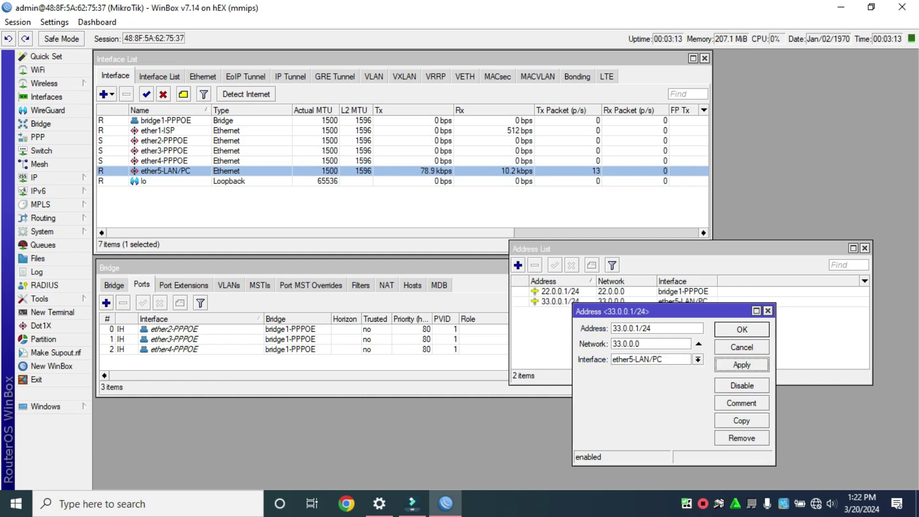
pyautogui.press('Return')
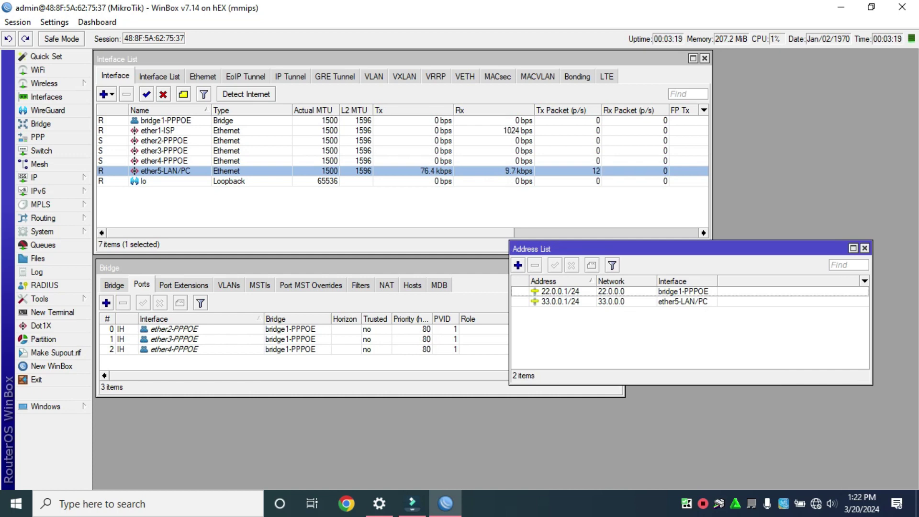
# Create IP pool pool1-PPPOE with range 22.0.0.5-22.0.0.254
pyautogui.click(48, 177)
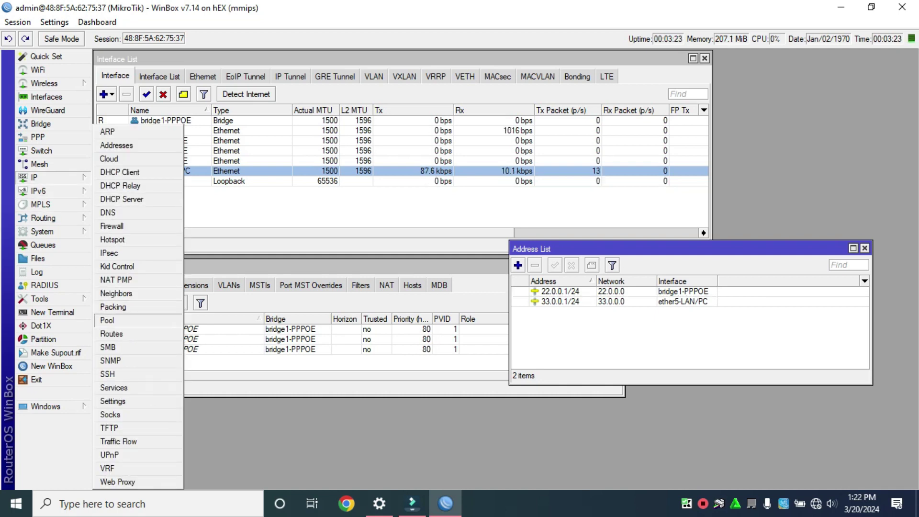
pyautogui.click(107, 320)
pyautogui.click(519, 355)
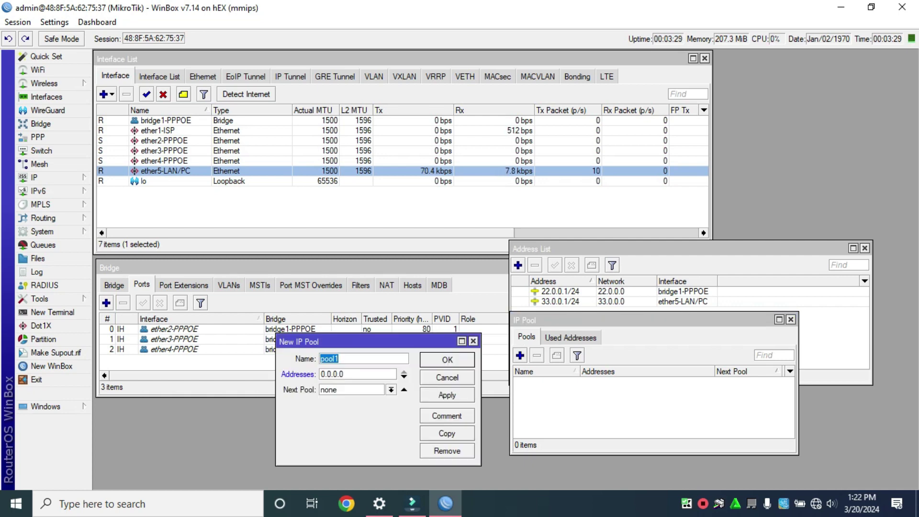
pyautogui.press('End')
pyautogui.write('-PPPOE')
pyautogui.press('Tab')
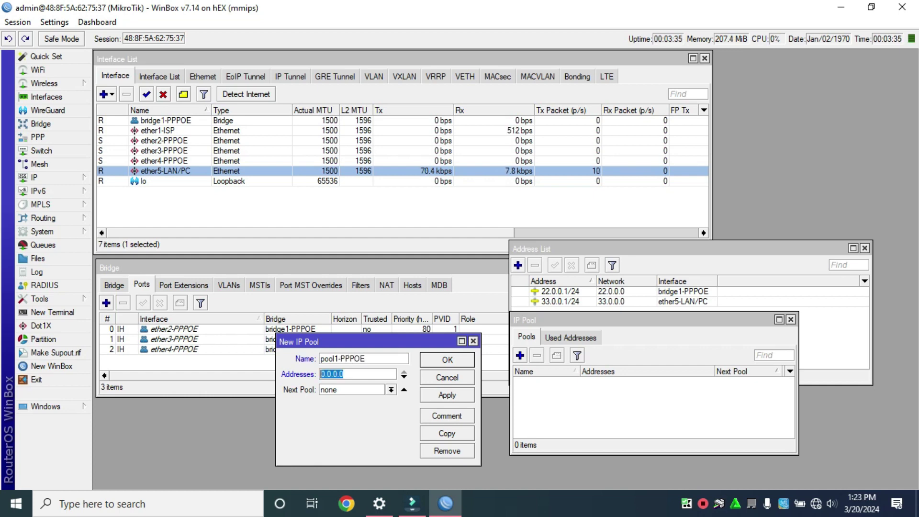
pyautogui.write('22.0.0.5-')
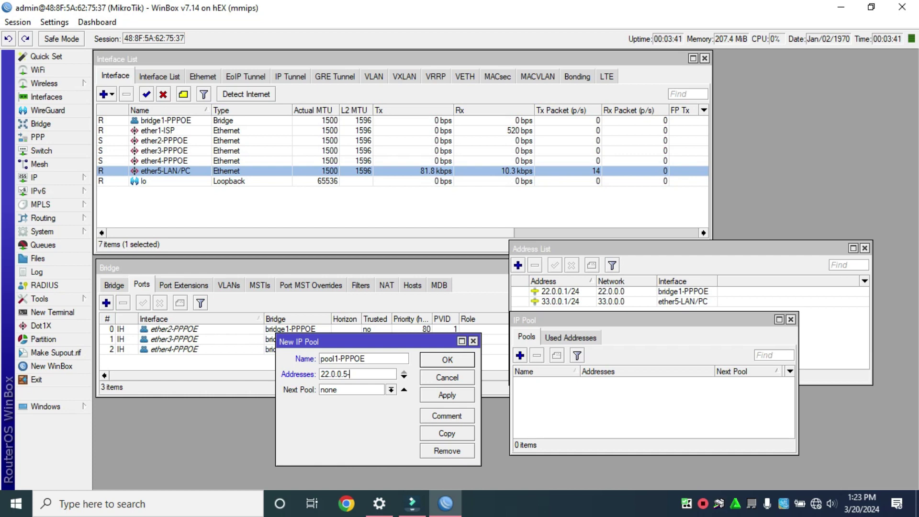
pyautogui.write('22.0.0.254')
pyautogui.click(447, 395)
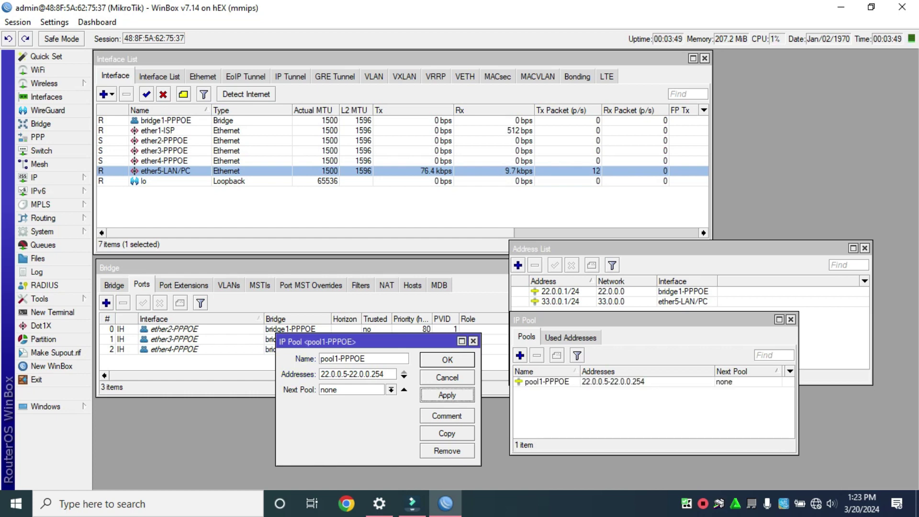
pyautogui.click(446, 359)
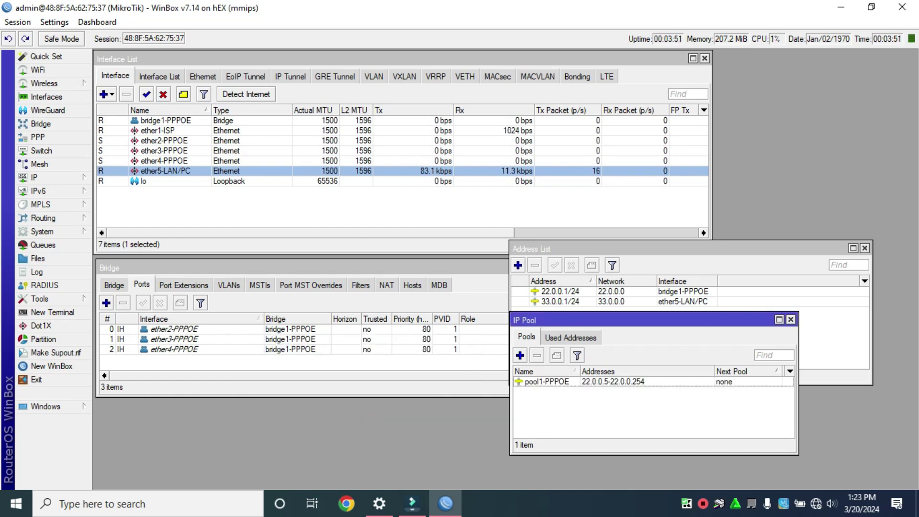
pyautogui.moveTo(622, 319); pyautogui.dragTo(625, 323)
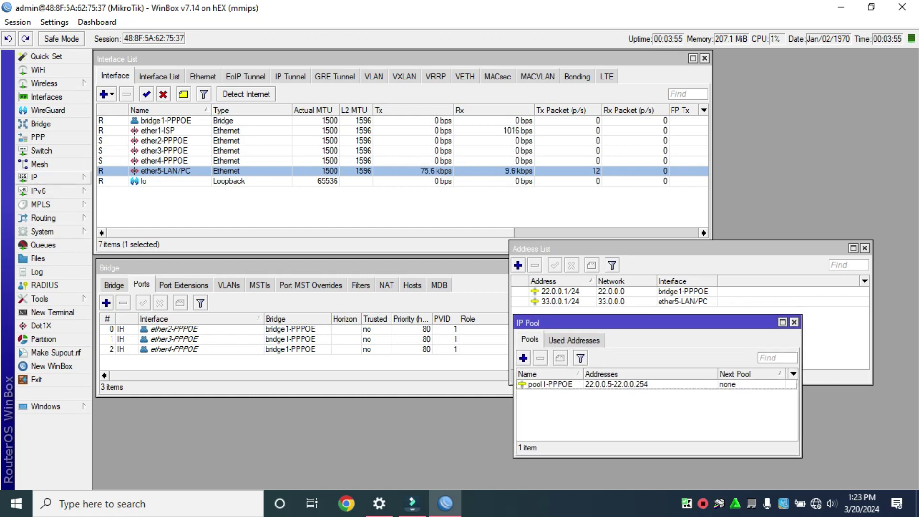
pyautogui.click(53, 177)
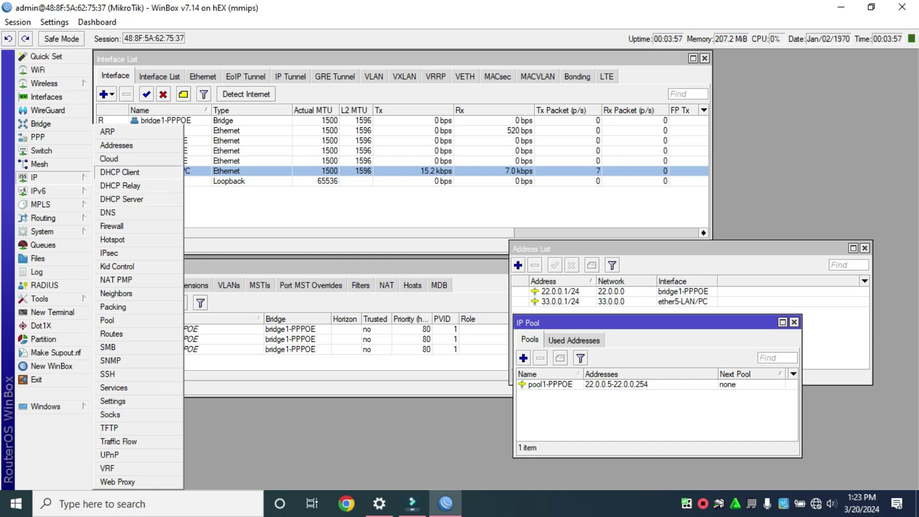
# Add a DHCP client on ether1-ISP, which leases 192.168.1.104/24
pyautogui.click(119, 172)
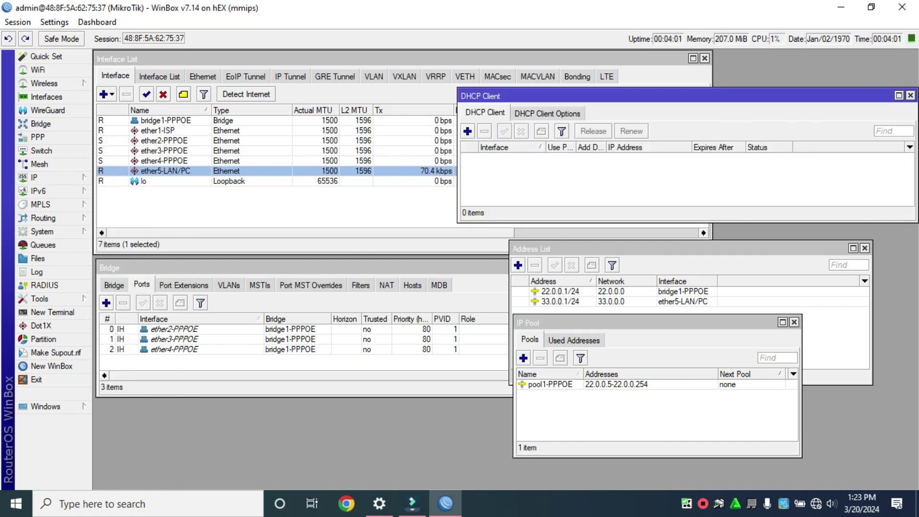
pyautogui.click(468, 131)
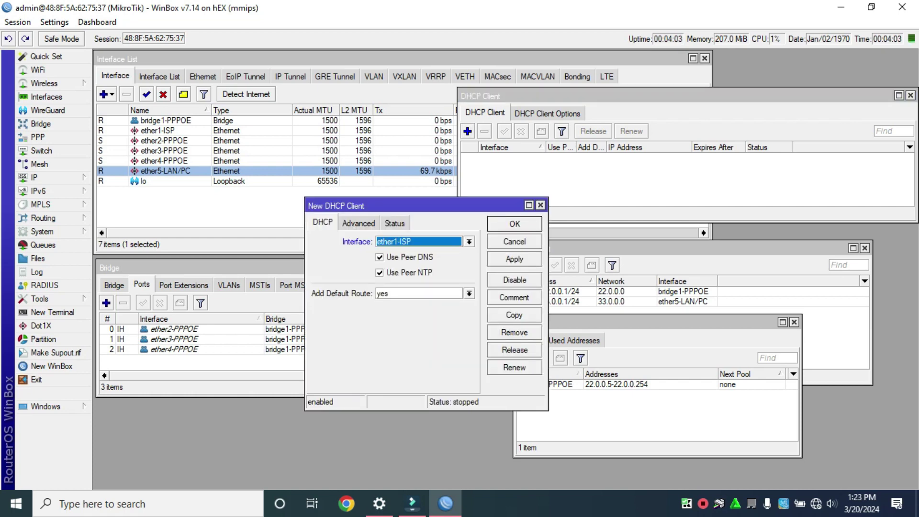
pyautogui.click(469, 242)
pyautogui.click(469, 241)
pyautogui.click(469, 241)
pyautogui.click(429, 261)
pyautogui.click(514, 259)
pyautogui.click(514, 223)
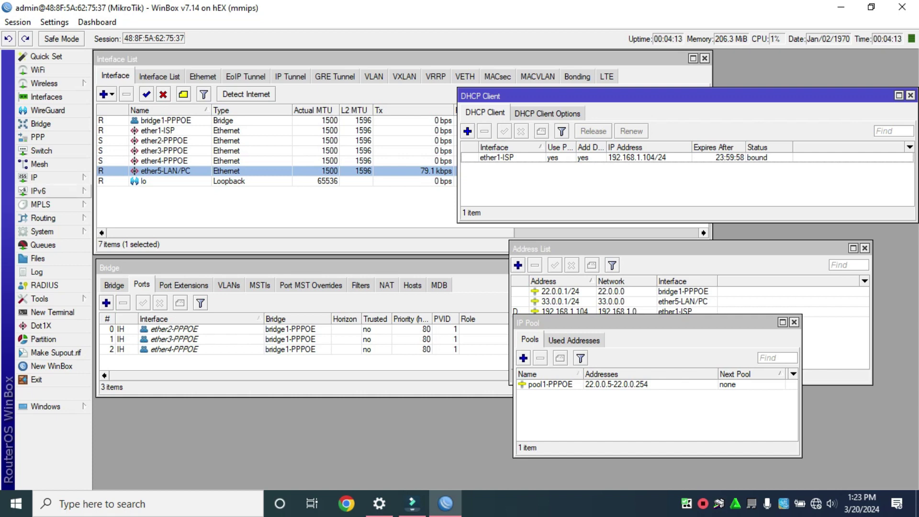
pyautogui.click(34, 177)
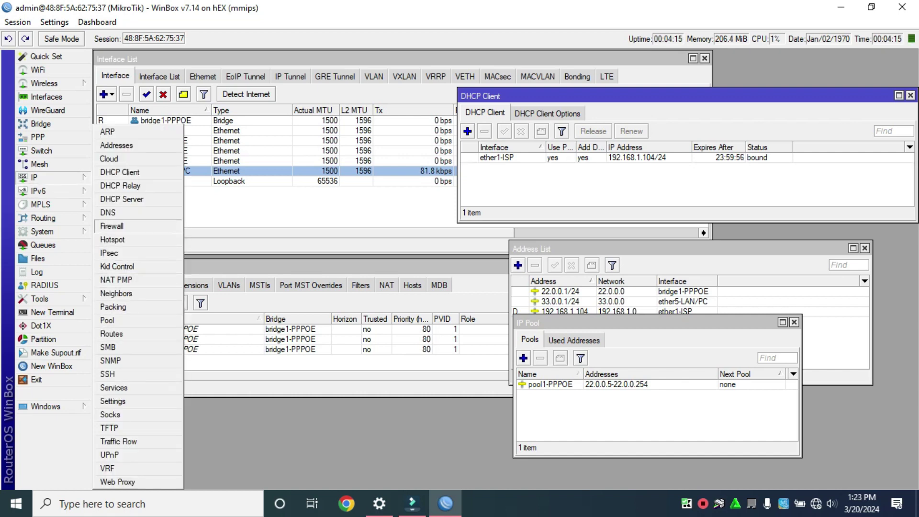
# Set DNS servers 8.8.8.8, 8.8.4.4 and 1.1.1.1 with Allow Remote Requests enabled
pyautogui.click(108, 212)
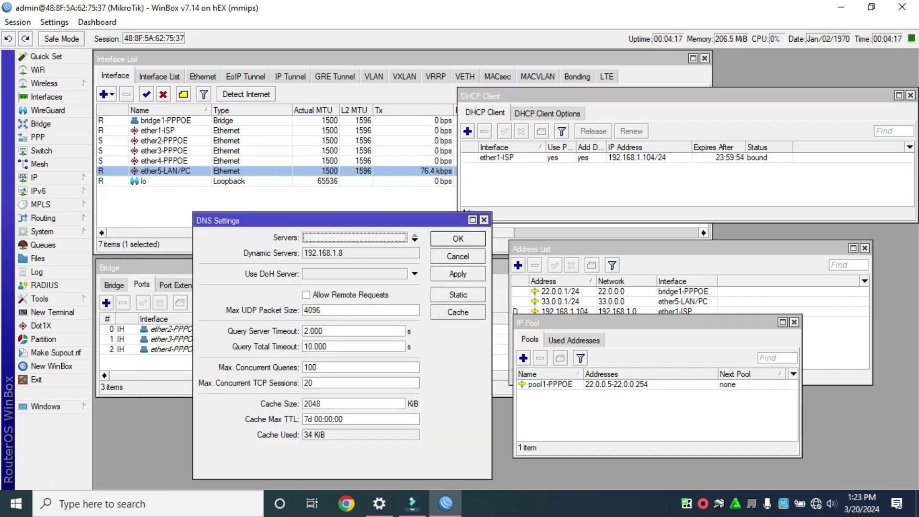
pyautogui.click(414, 240)
pyautogui.write('8.8')
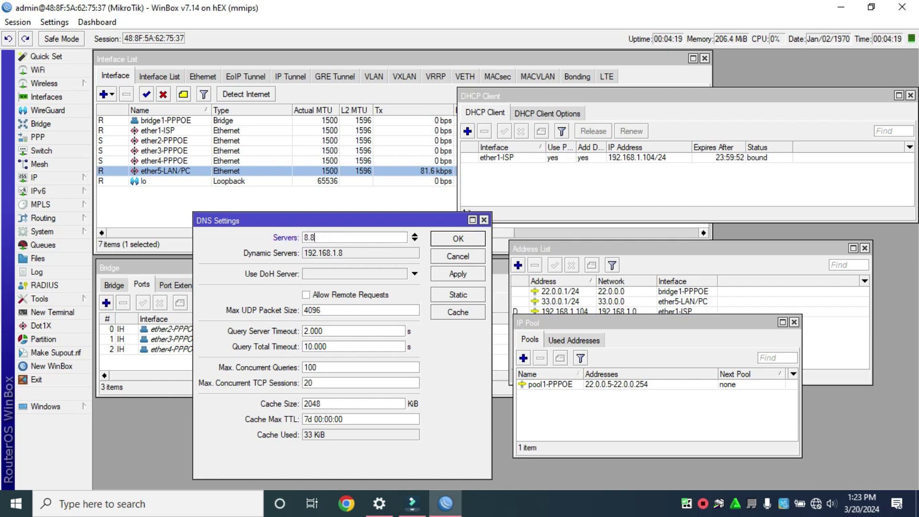
pyautogui.write('.8.8')
pyautogui.click(414, 240)
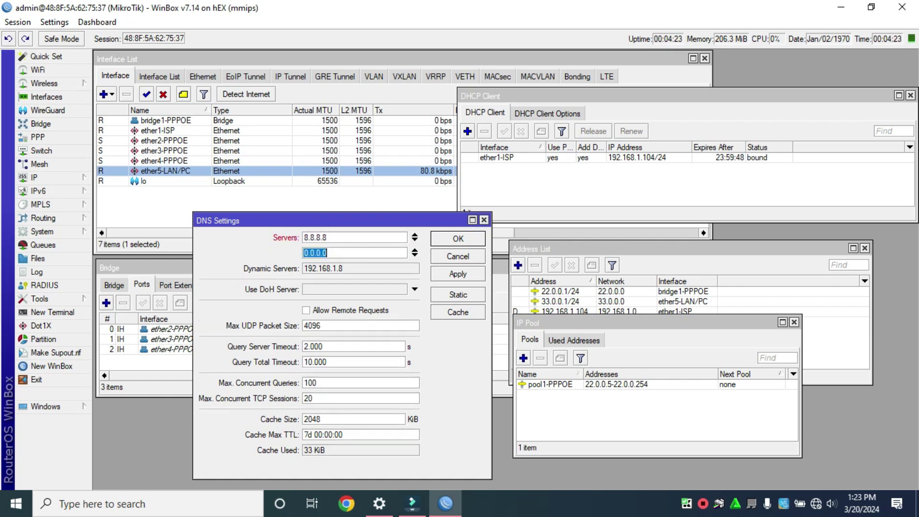
pyautogui.write('8.8.4.4')
pyautogui.click(414, 254)
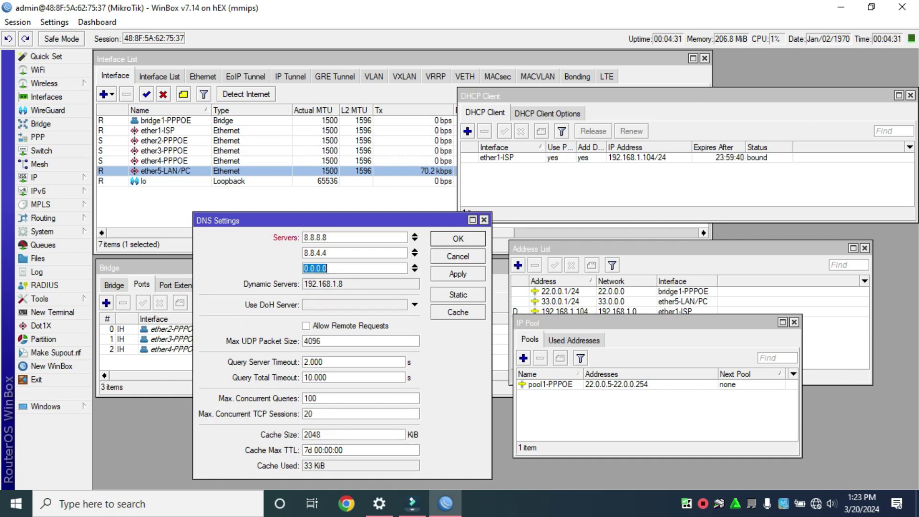
pyautogui.write('1.1.11')
pyautogui.press('BackSpace')
pyautogui.click(307, 325)
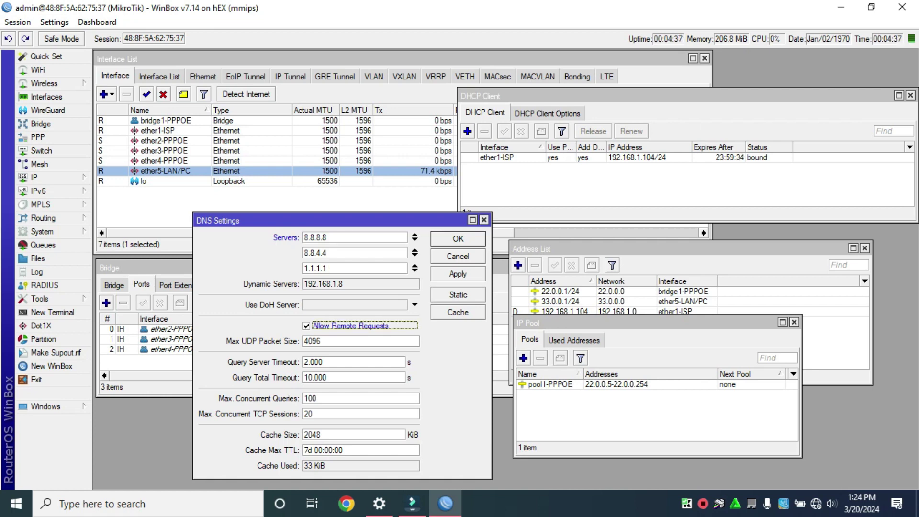
pyautogui.click(458, 273)
pyautogui.click(458, 238)
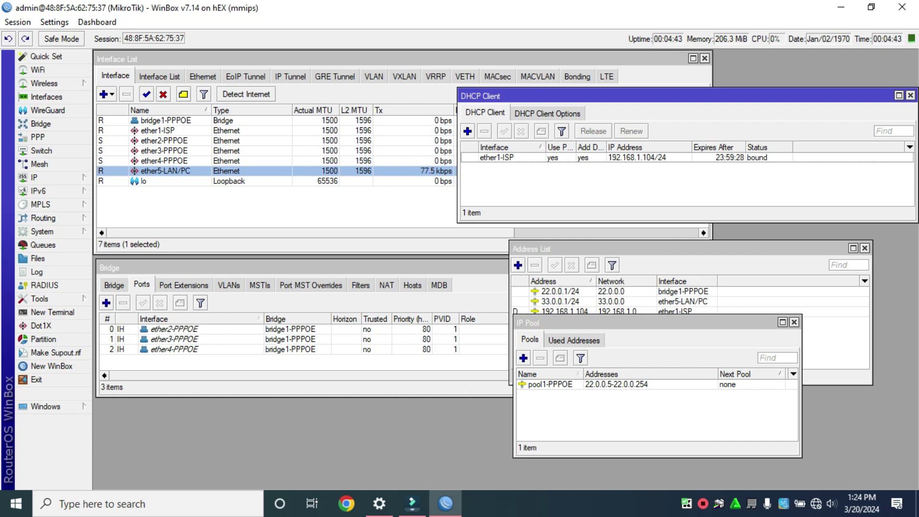
pyautogui.click(38, 177)
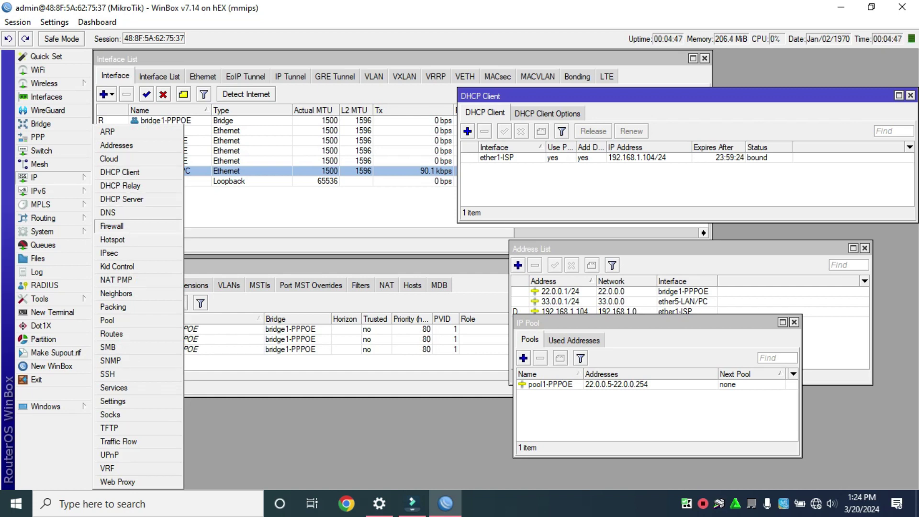
# Add a srcnat masquerade NAT rule with out-interface ether1-ISP, then close Firewall
pyautogui.click(112, 226)
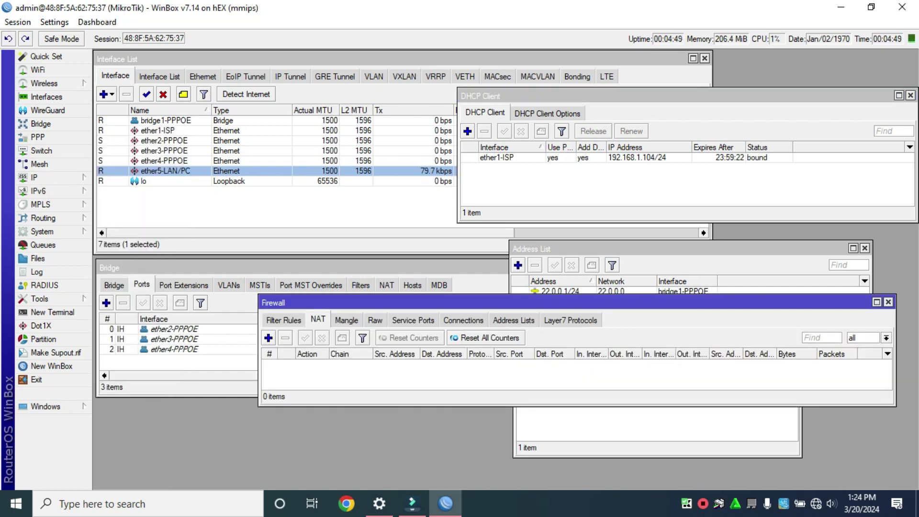
pyautogui.click(268, 337)
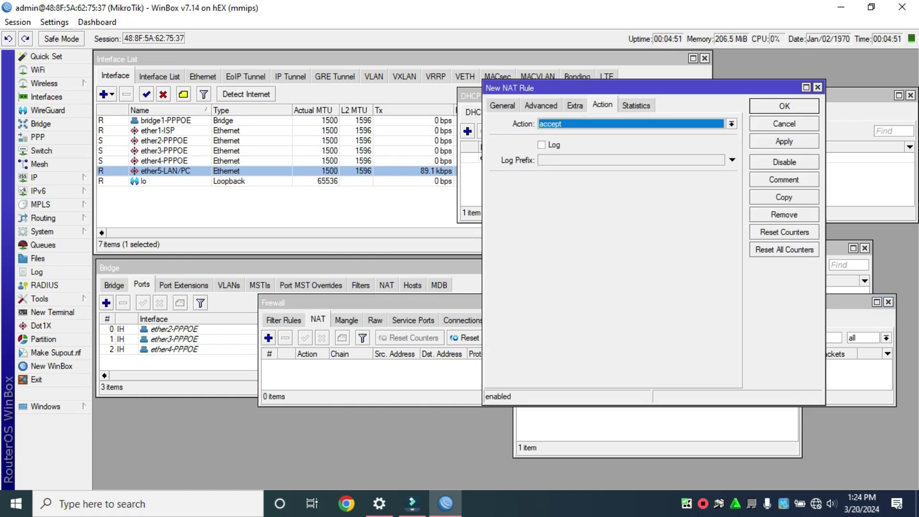
pyautogui.click(502, 106)
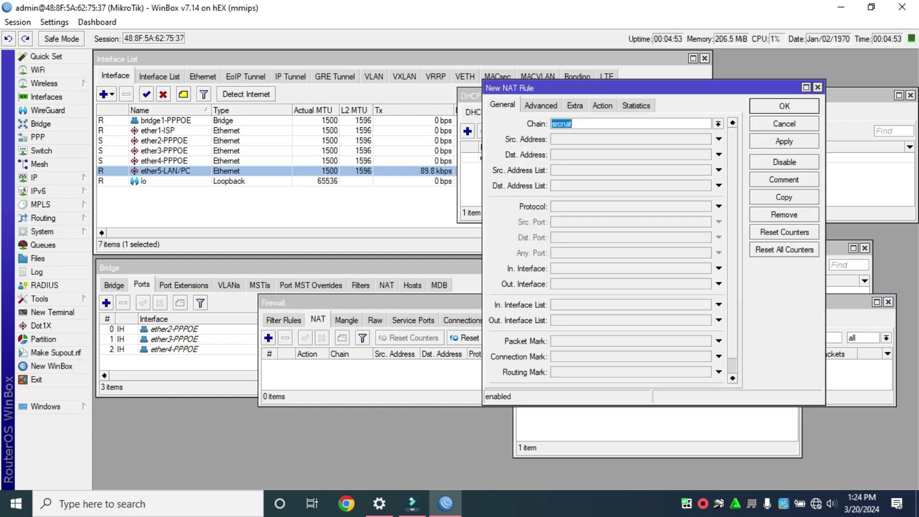
pyautogui.click(718, 284)
pyautogui.click(706, 284)
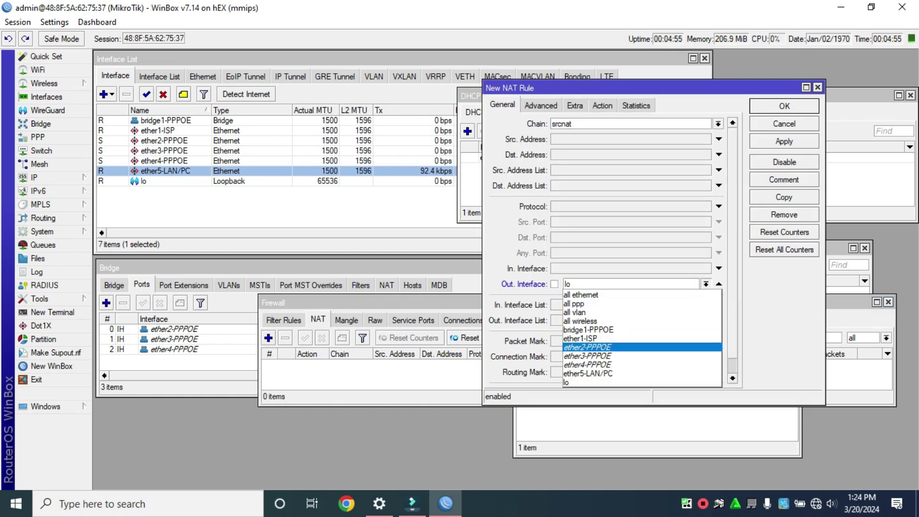
pyautogui.press('Return')
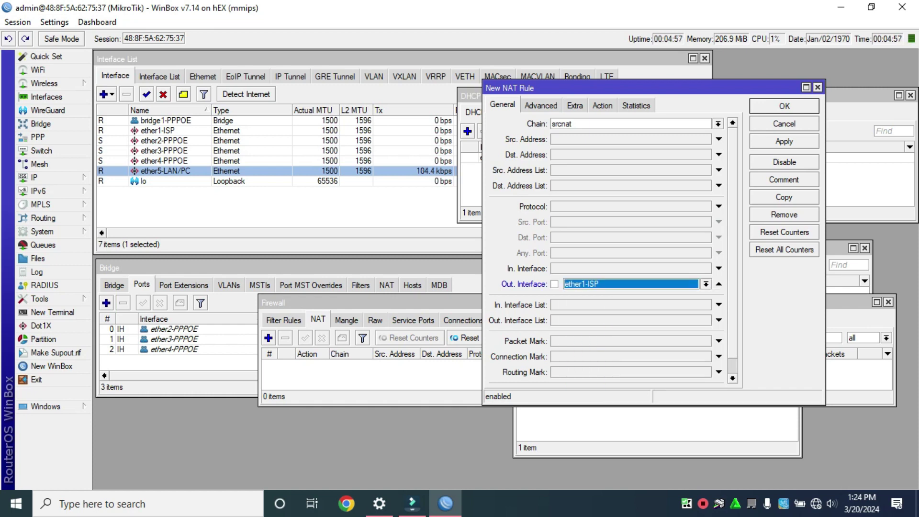
pyautogui.click(602, 105)
pyautogui.click(730, 123)
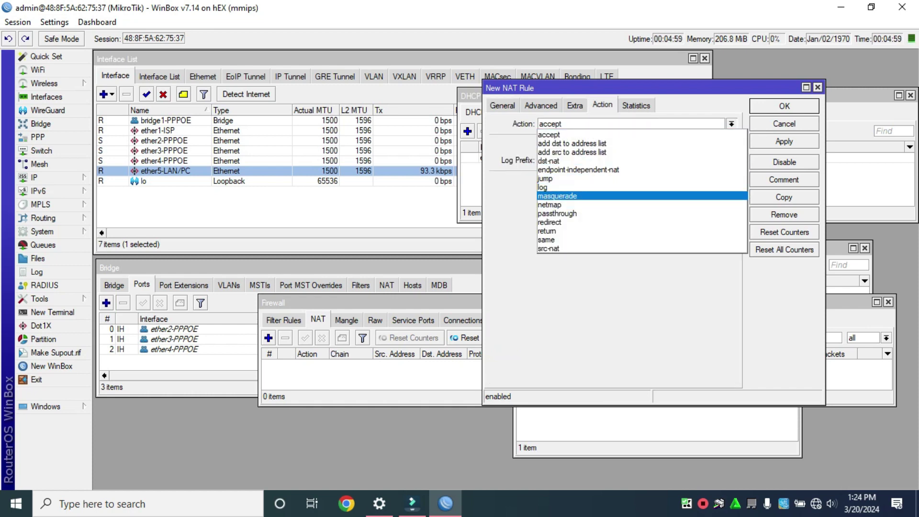
pyautogui.press('Return')
pyautogui.click(784, 141)
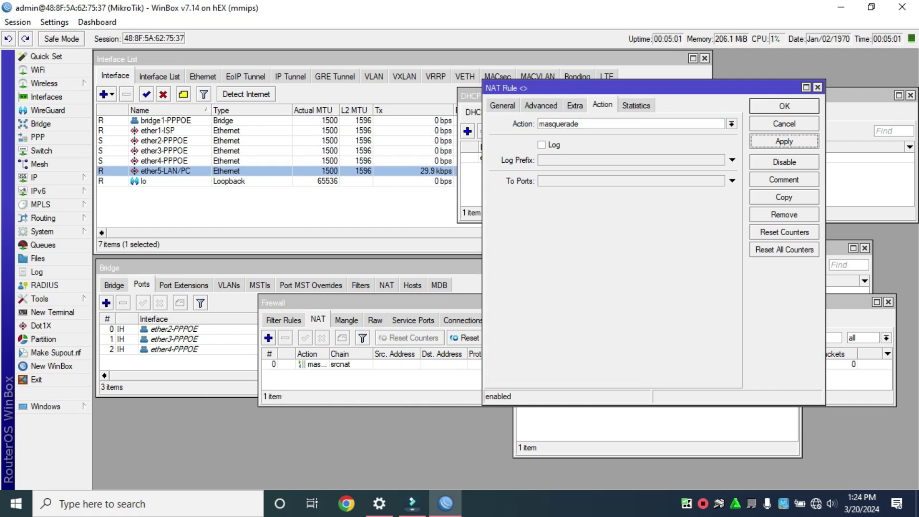
pyautogui.press('Return')
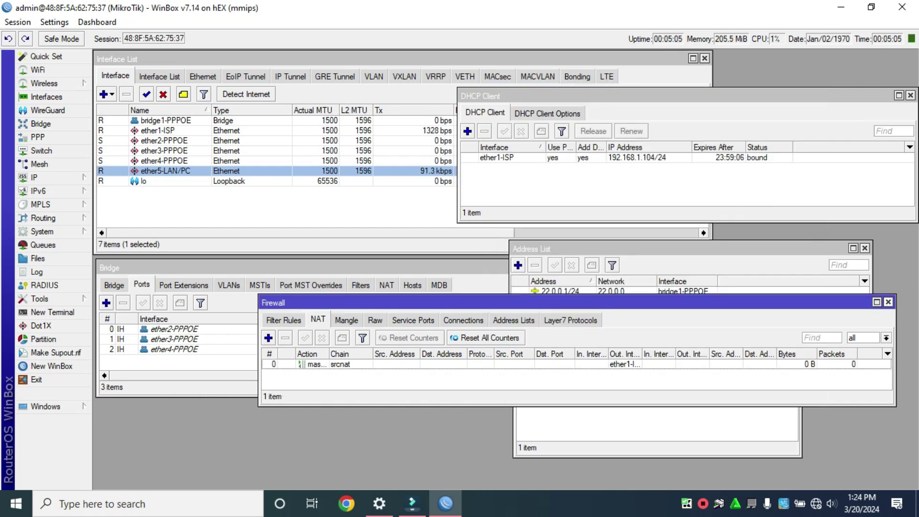
pyautogui.press('Escape')
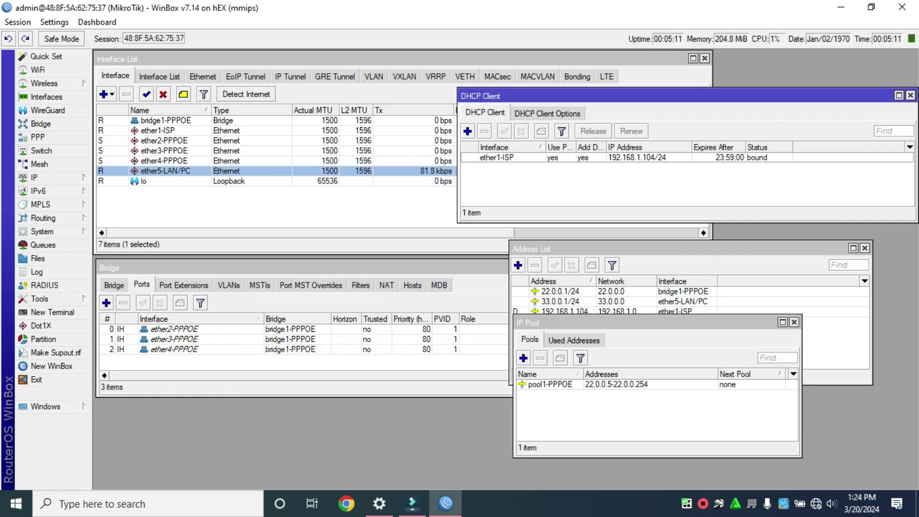
# Move the IP Pool window lower and review the Address List with ether1-ISP's dynamic 192.168.1.104 entry
pyautogui.moveTo(622, 322)
pyautogui.mouseDown()
pyautogui.moveTo(637, 349)
pyautogui.moveTo(625, 333)
pyautogui.mouseUp()
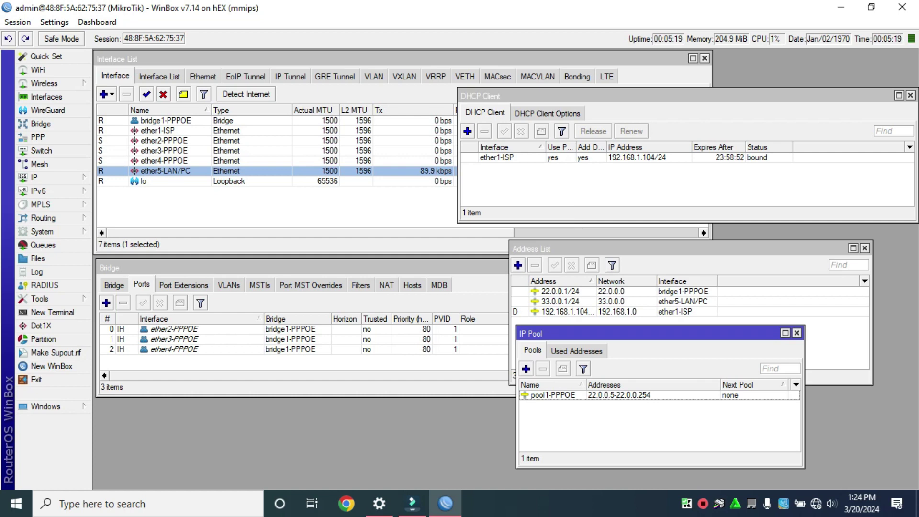
pyautogui.click(559, 301)
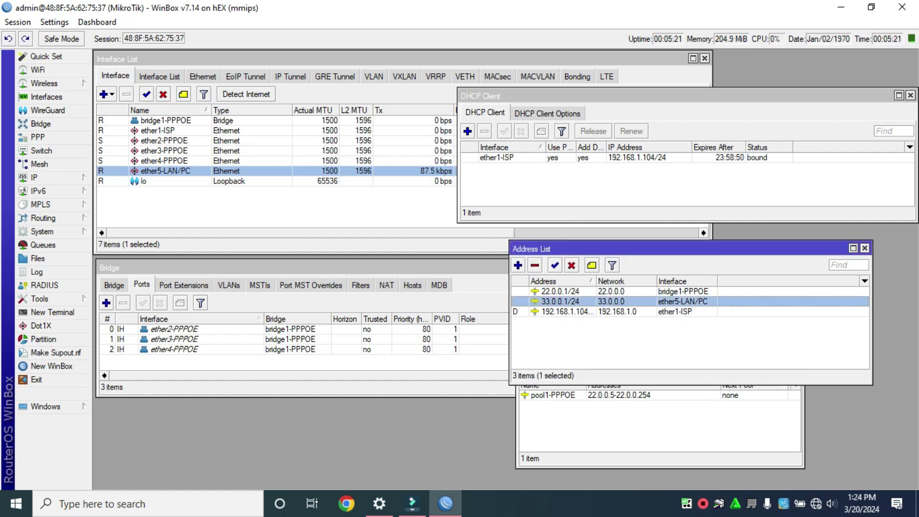
pyautogui.click(660, 426)
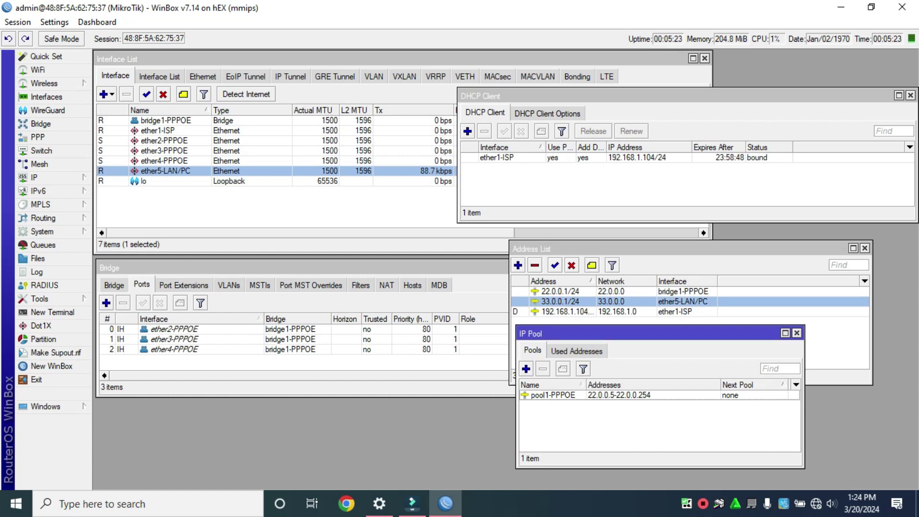
# Open a new router terminal and try logging in with a login name and blank password
pyautogui.click(53, 312)
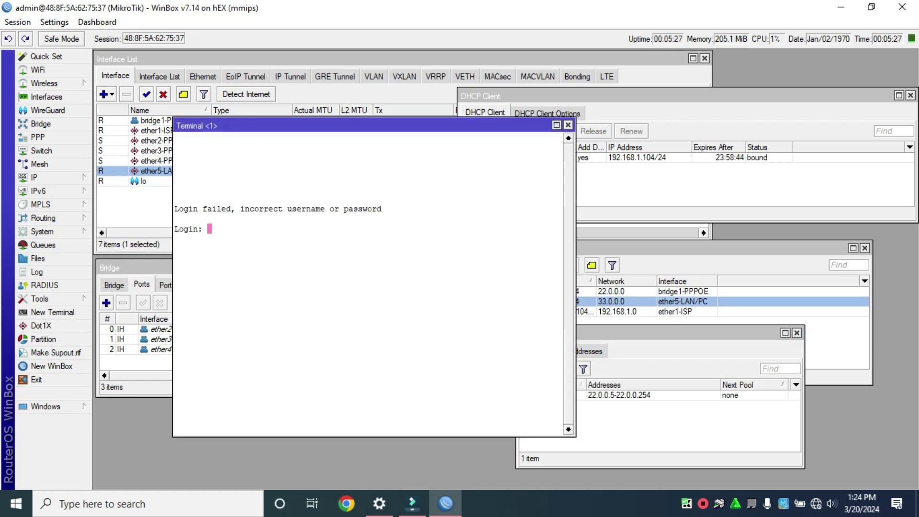
pyautogui.write('123')
pyautogui.press('Return')
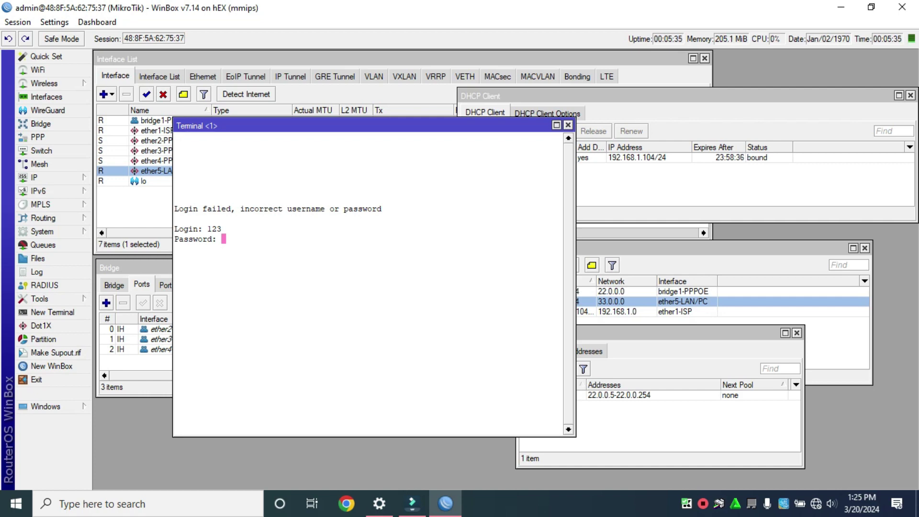
pyautogui.press('Return')
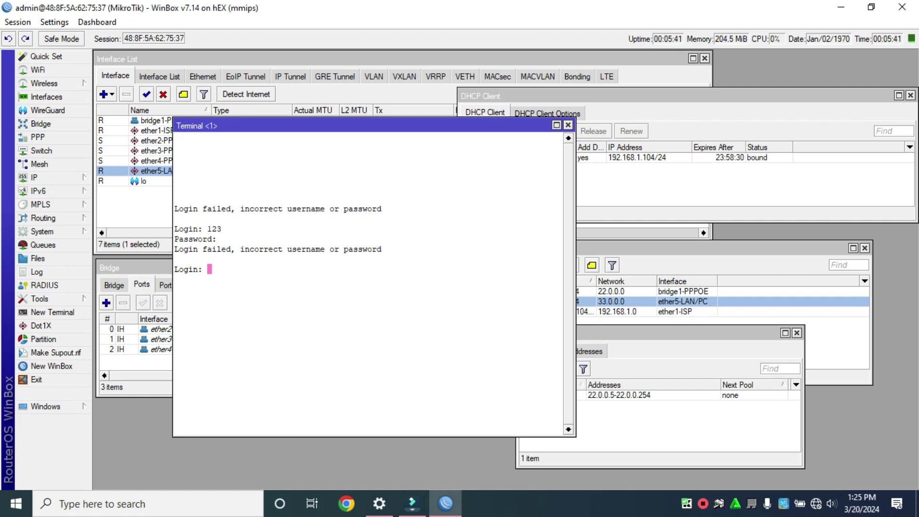
# Log into the router terminal as admin and decline the license prompt
pyautogui.write('admin')
pyautogui.press('Return')
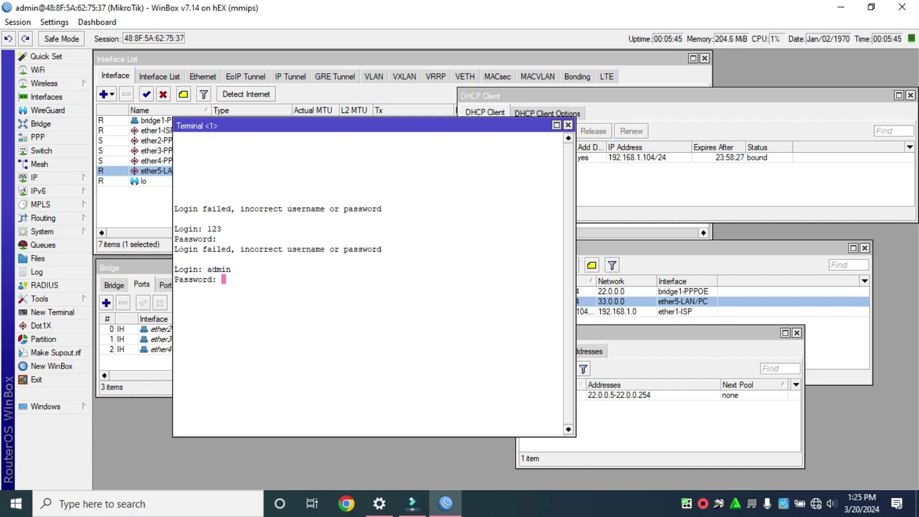
pyautogui.press('Return')
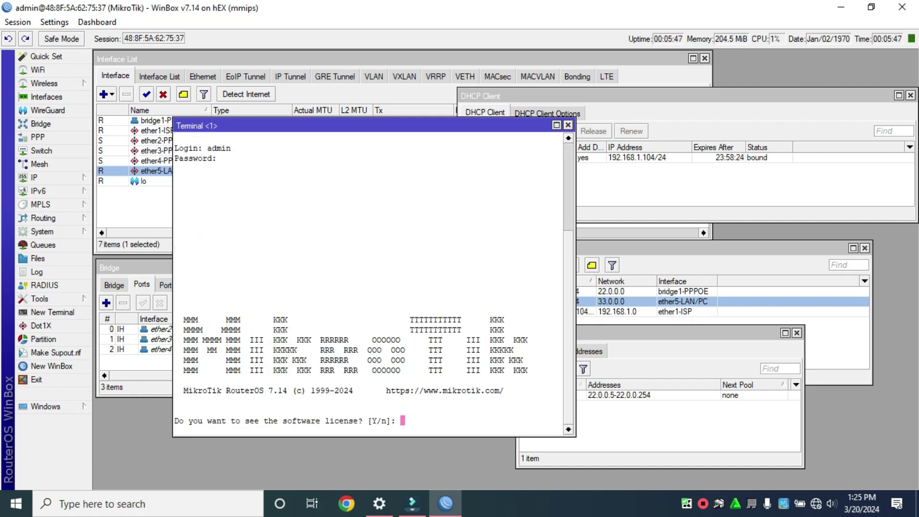
pyautogui.write('n')
pyautogui.press('Return')
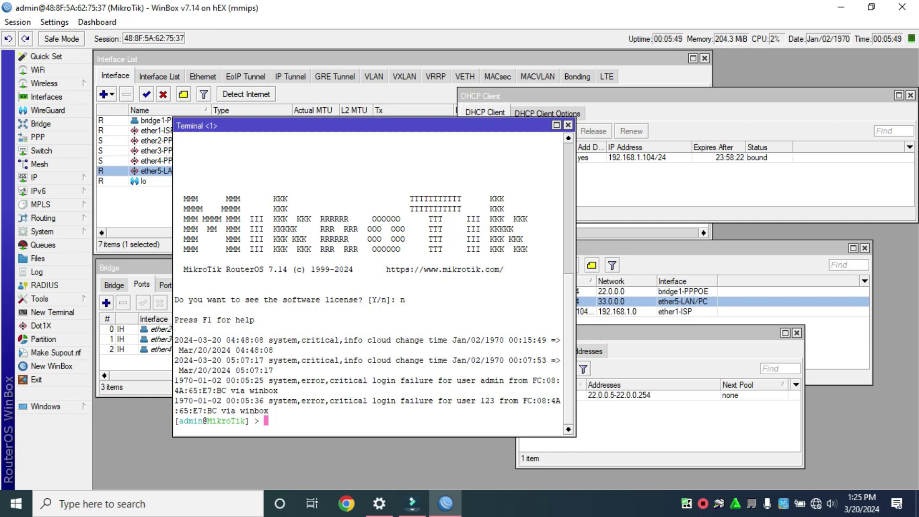
# Ping 8.8.8.8 to confirm internet replies, then close the terminal
pyautogui.write('ping 8.8.8.8')
pyautogui.press('Return')
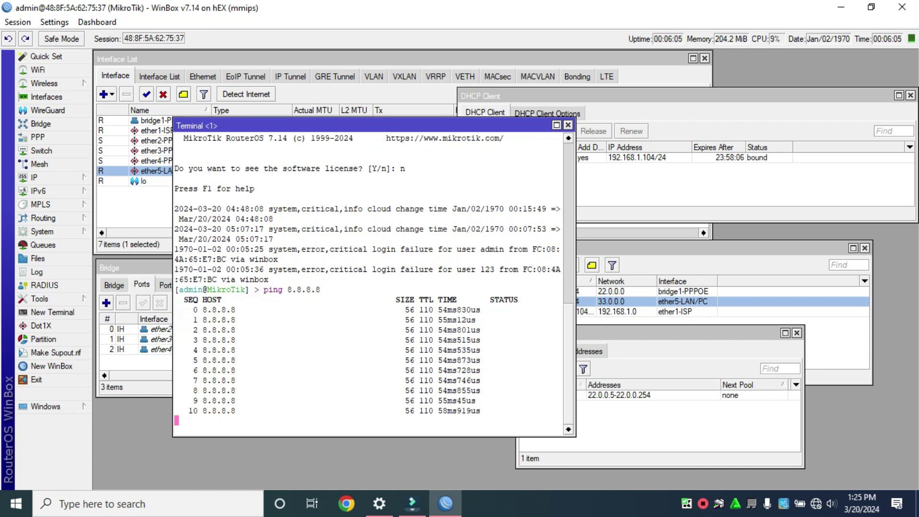
pyautogui.click(568, 125)
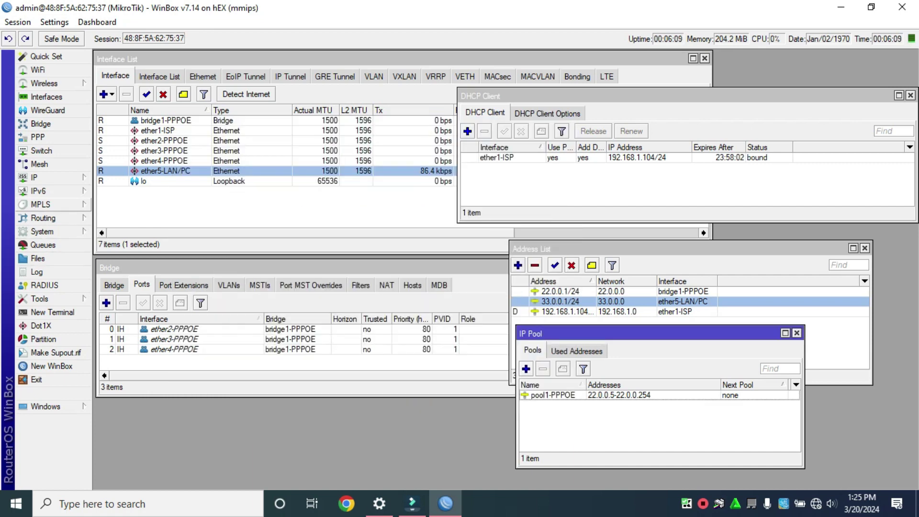
# Run DHCP Setup on ether5-LAN/PC with the default 33.0.0.2–33.0.0.254 range and a 00:30:00 lease
pyautogui.click(43, 178)
pyautogui.click(122, 198)
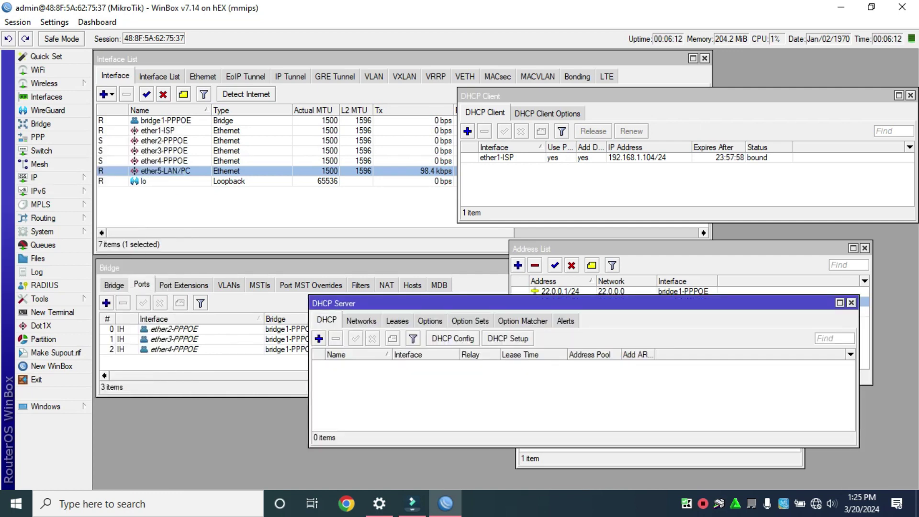
pyautogui.moveTo(430, 303); pyautogui.dragTo(448, 319)
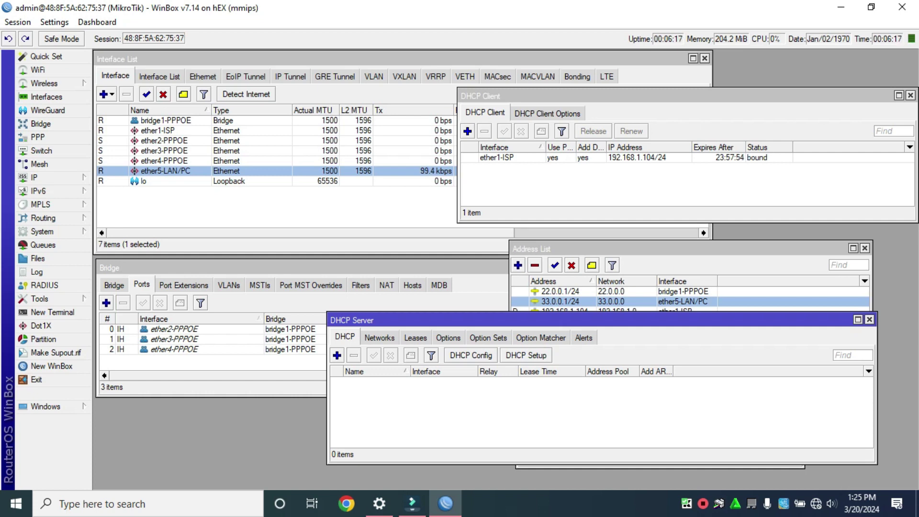
pyautogui.click(526, 355)
pyautogui.hotkey('alt', 'Down')
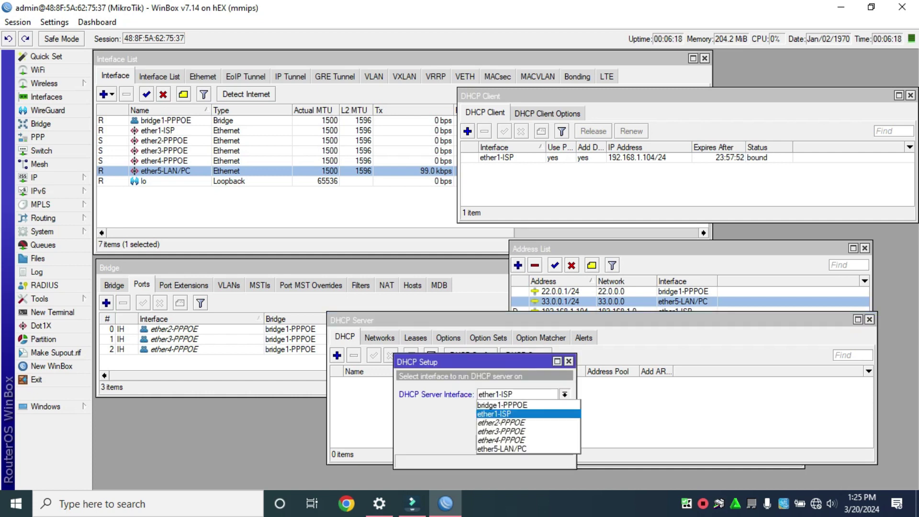
pyautogui.press('Down')
pyautogui.press('Down')
pyautogui.press('Down')
pyautogui.press('Down')
pyautogui.press('Down')
pyautogui.press('Return')
pyautogui.press('Return')
pyautogui.press('Return')
pyautogui.press('Return')
pyautogui.press('Return')
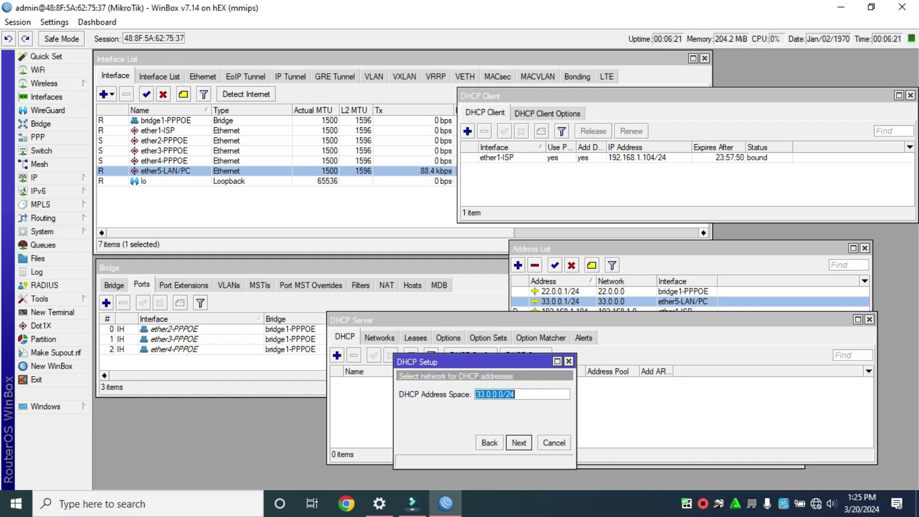
pyautogui.press('Return')
pyautogui.press('Return')
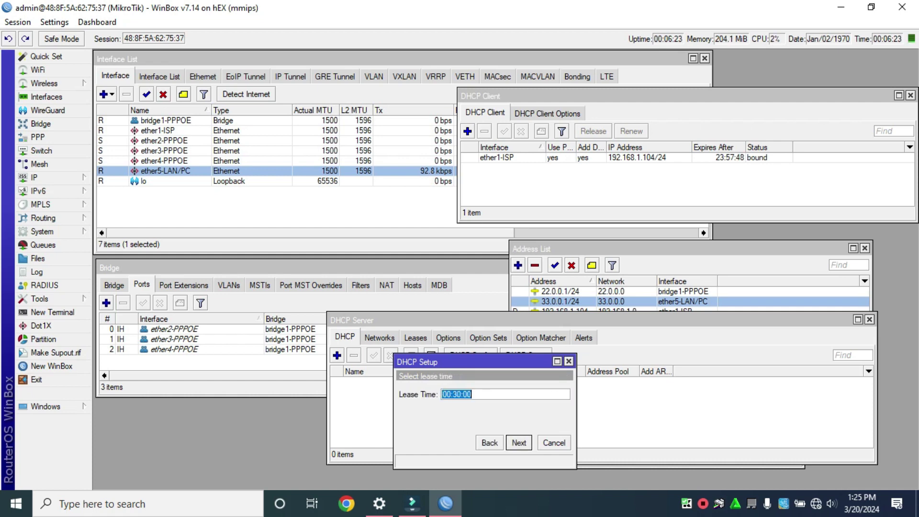
pyautogui.press('Return')
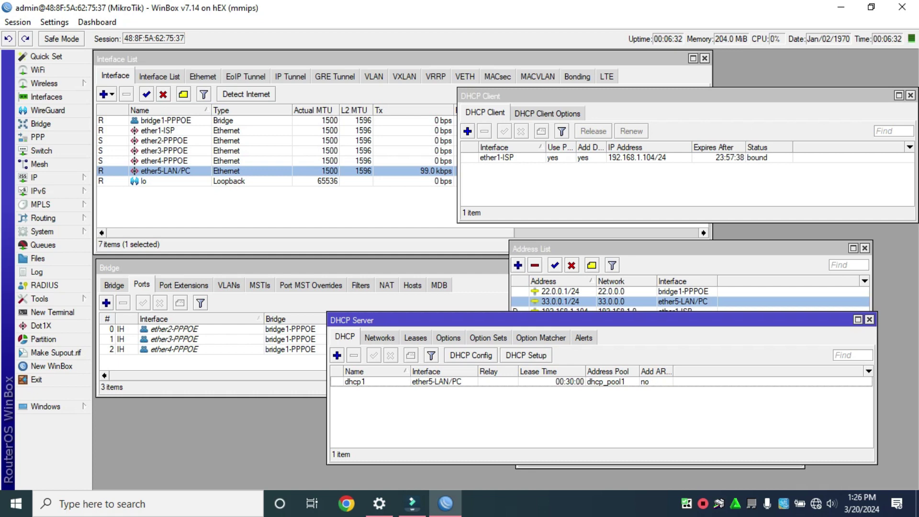
pyautogui.moveTo(354, 320); pyautogui.dragTo(359, 225)
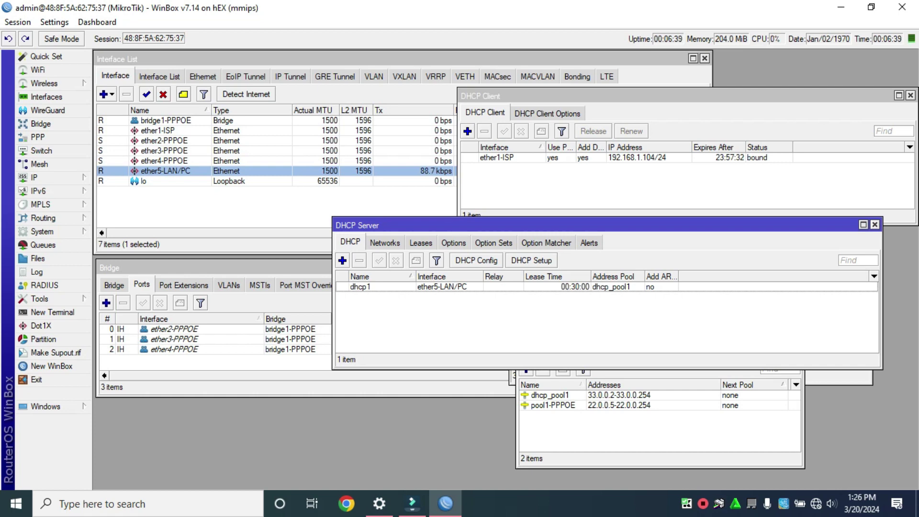
pyautogui.press('Escape')
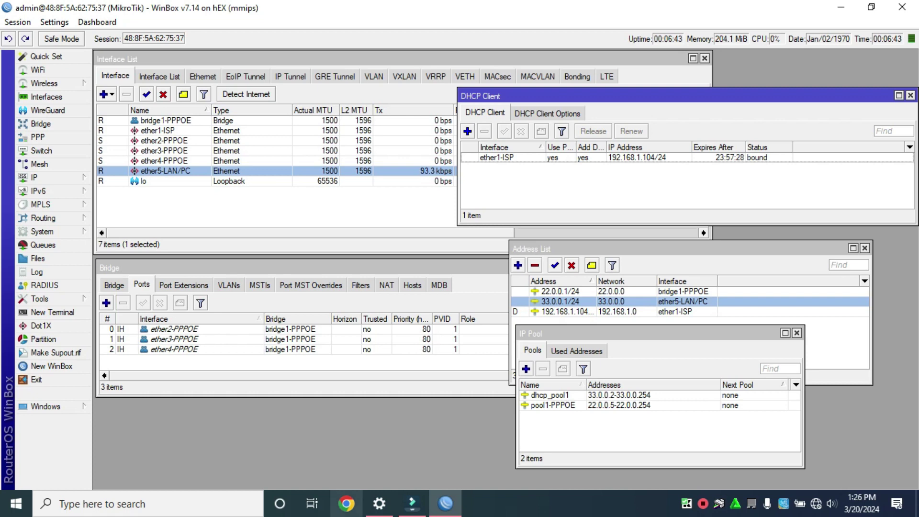
# Try fast.com in Chrome, check the network flyout, and minimise the browser
pyautogui.click(346, 503)
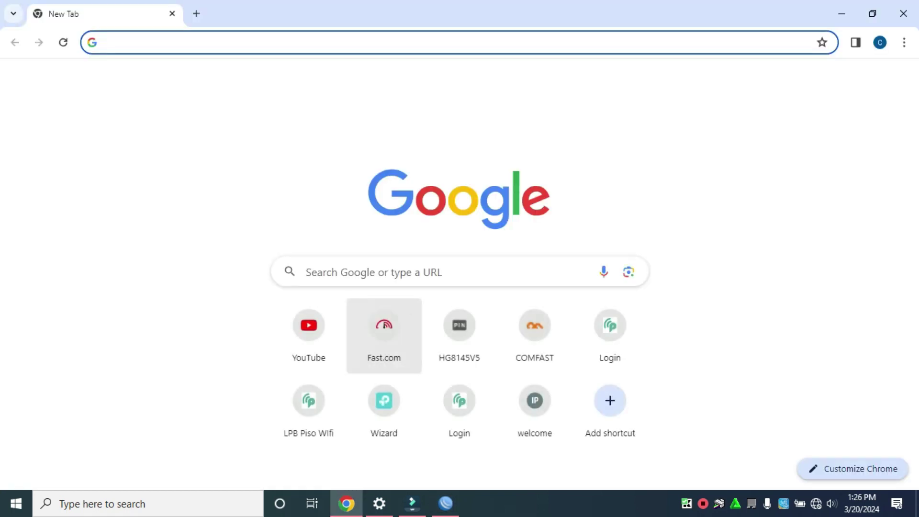
pyautogui.click(410, 311)
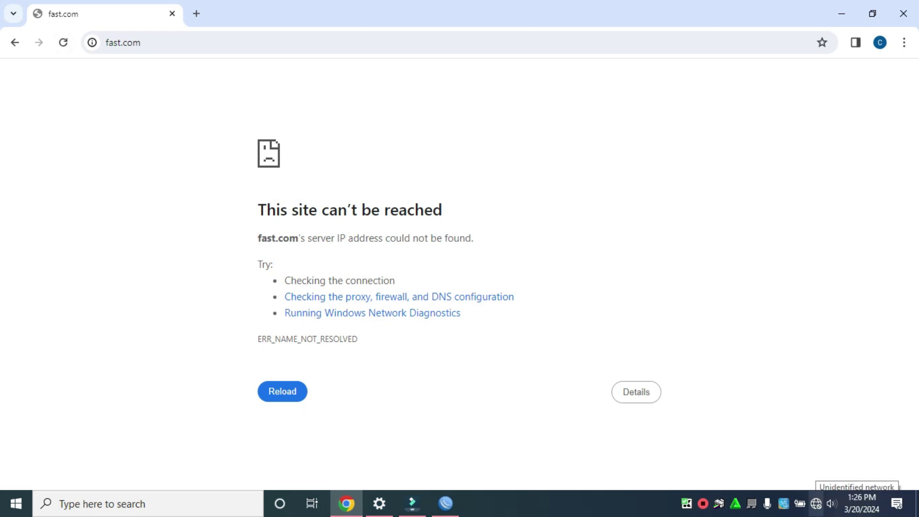
pyautogui.click(816, 503)
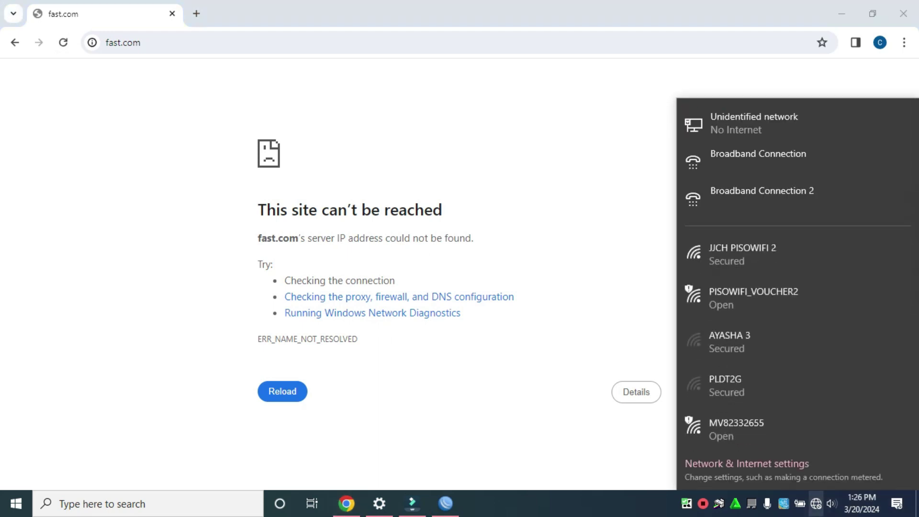
pyautogui.press('Escape')
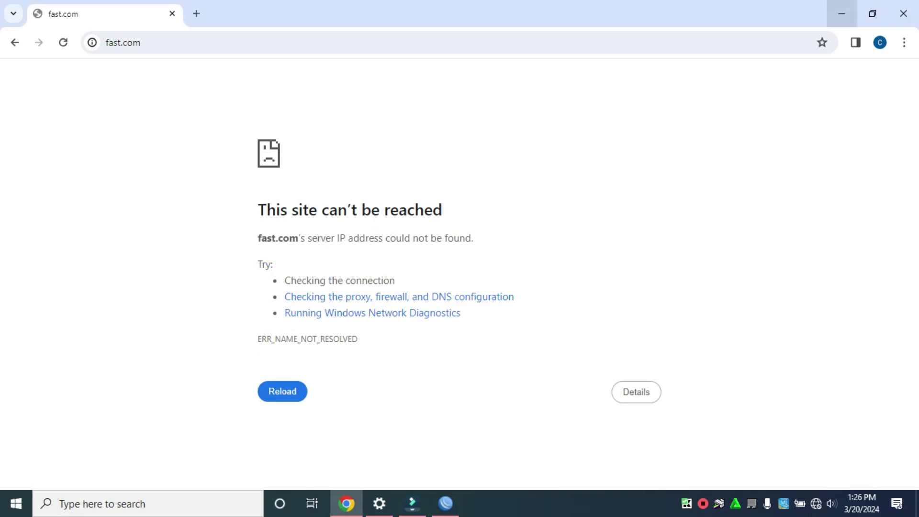
pyautogui.click(842, 14)
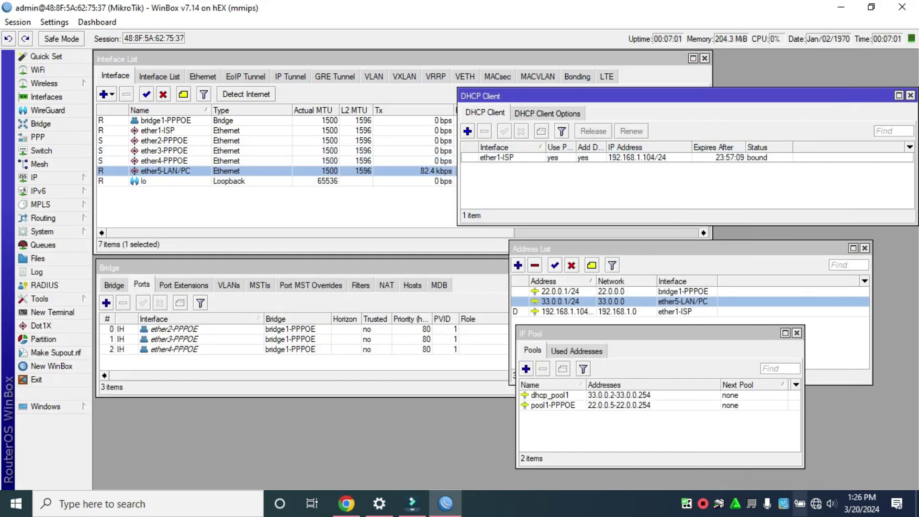
pyautogui.rightClick(816, 503)
# Disable and re-enable the Ethernet adapter in Network Connections, then return to WinBox
pyautogui.click(807, 485)
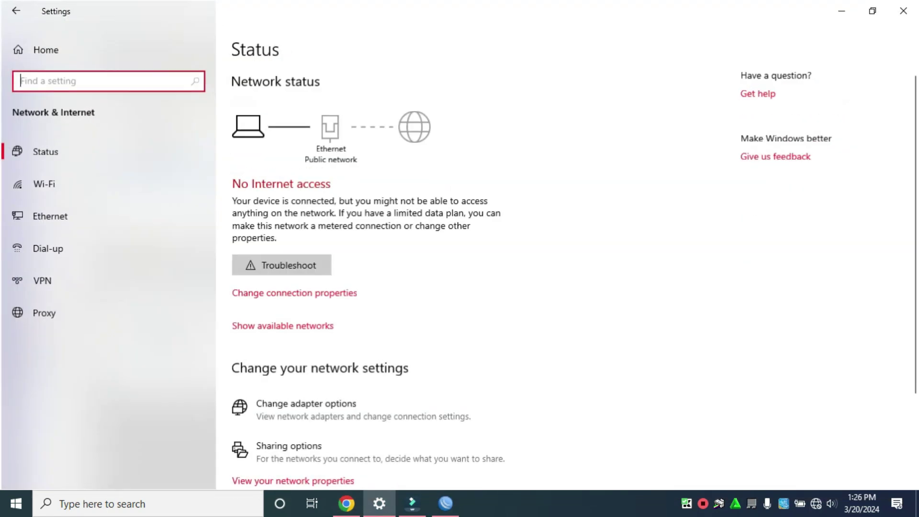
pyautogui.click(49, 216)
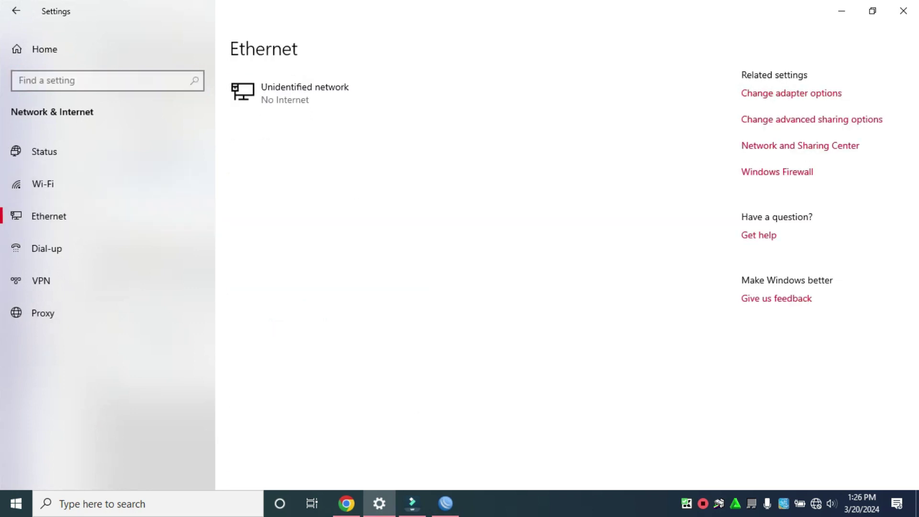
pyautogui.click(791, 93)
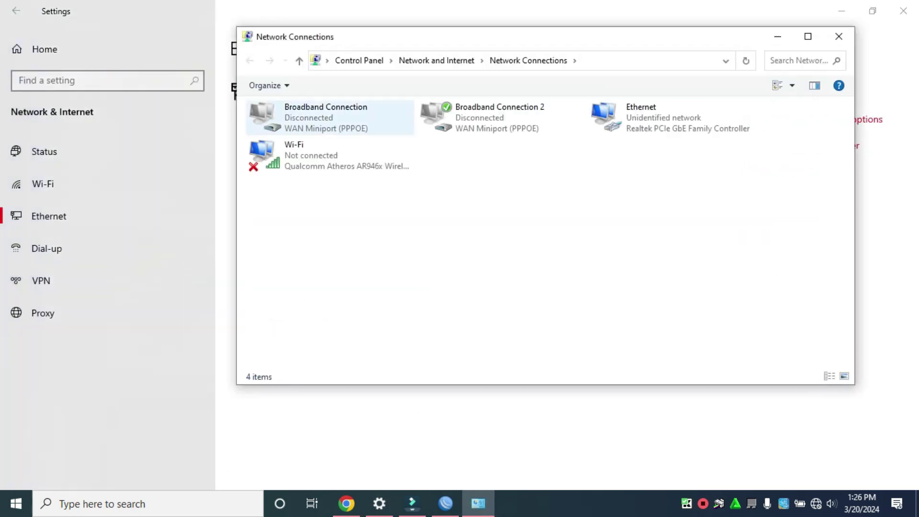
pyautogui.rightClick(599, 123)
pyautogui.click(631, 133)
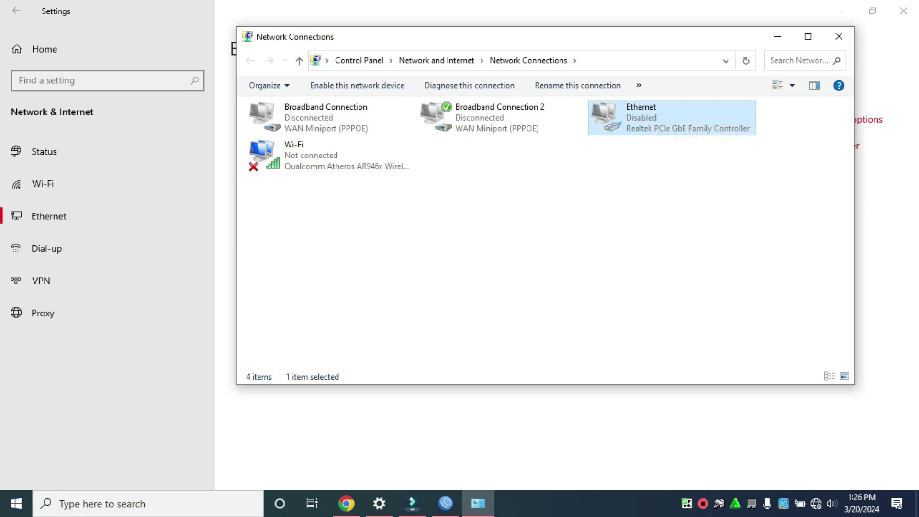
pyautogui.rightClick(599, 123)
pyautogui.click(633, 132)
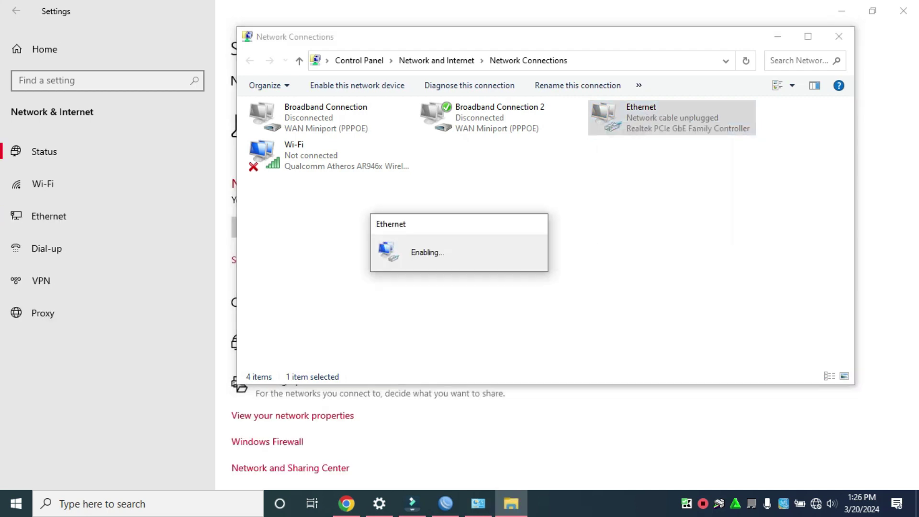
pyautogui.hotkey('alt', 'Tab')
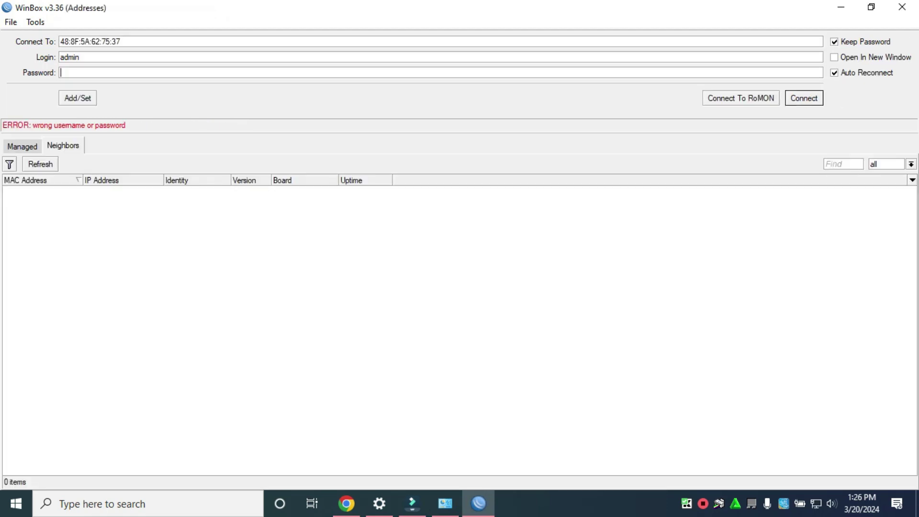
# Enter the administrator password in the WinBox login screen and connect to the hEX router
pyautogui.write('***')
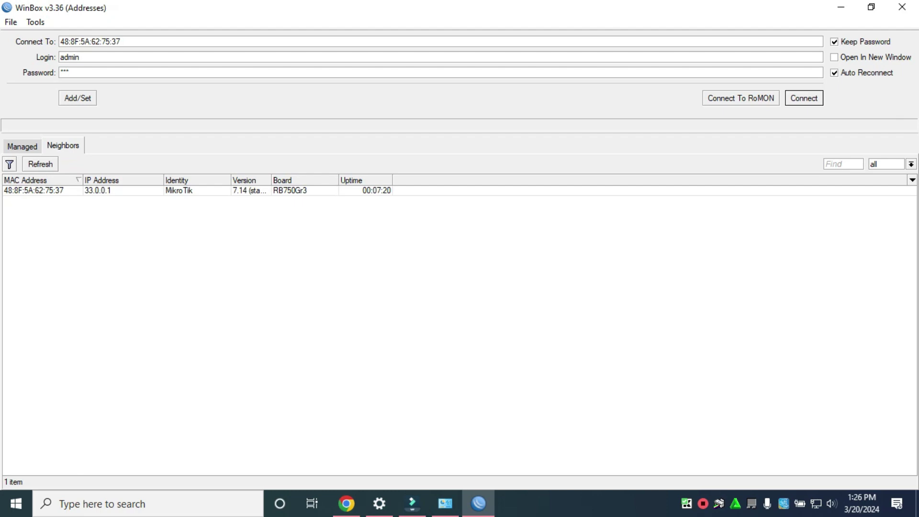
pyautogui.press('Return')
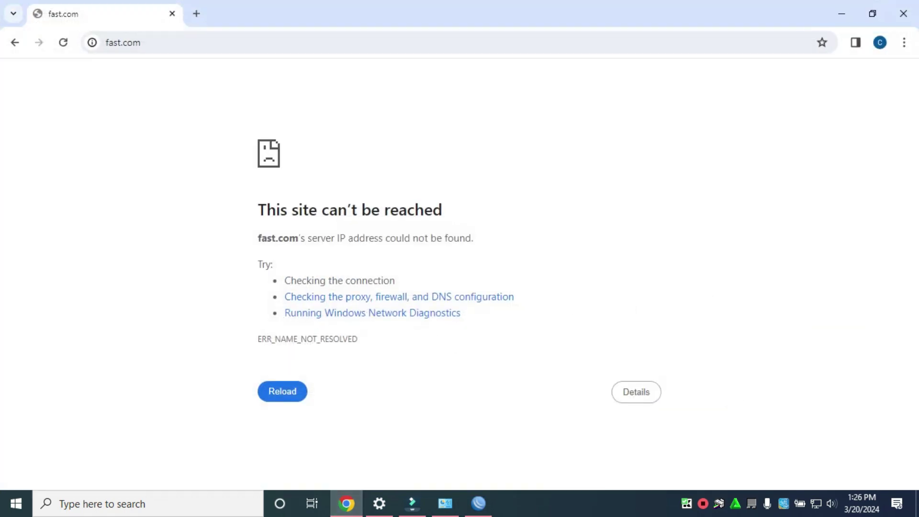
# Reload fast.com so the speed test reports 14 Mbps, then minimise Chrome
pyautogui.press('F5')
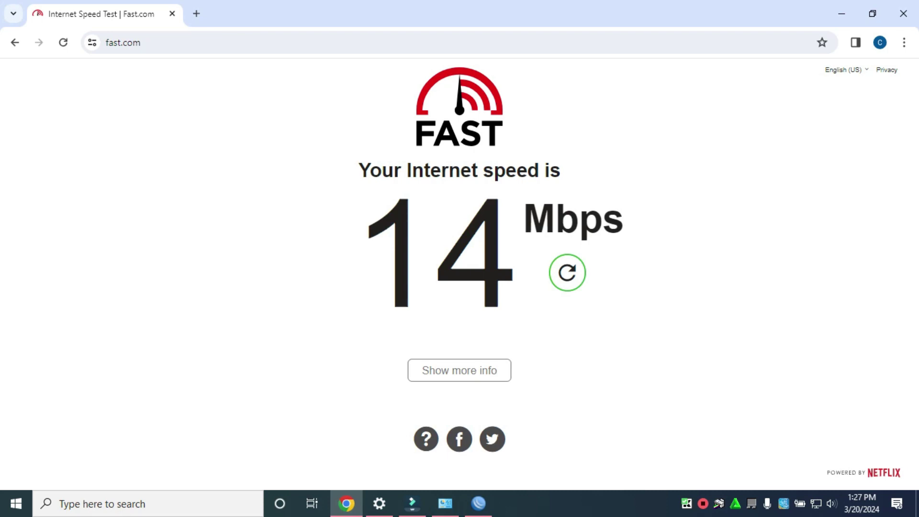
pyautogui.click(841, 14)
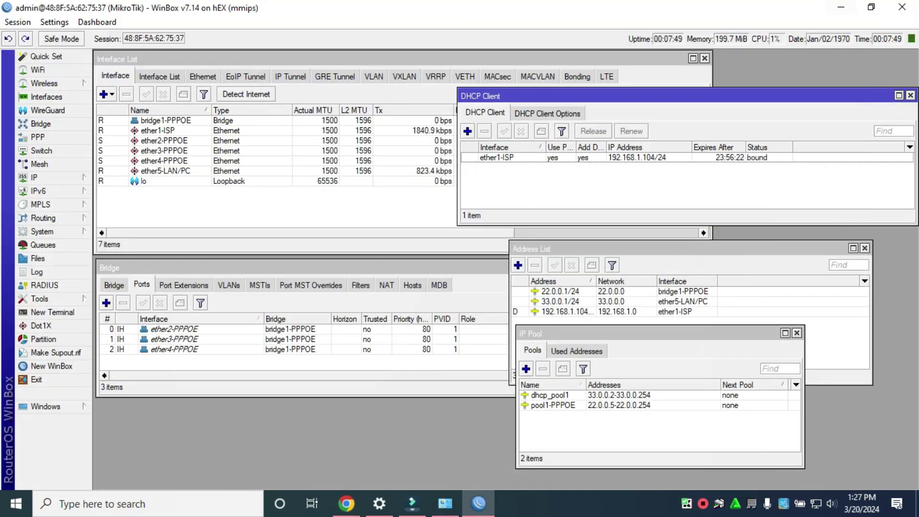
# Open the Queue List, enlarge it, and start a new simple queue (default queue1)
pyautogui.moveTo(622, 333); pyautogui.dragTo(595, 340)
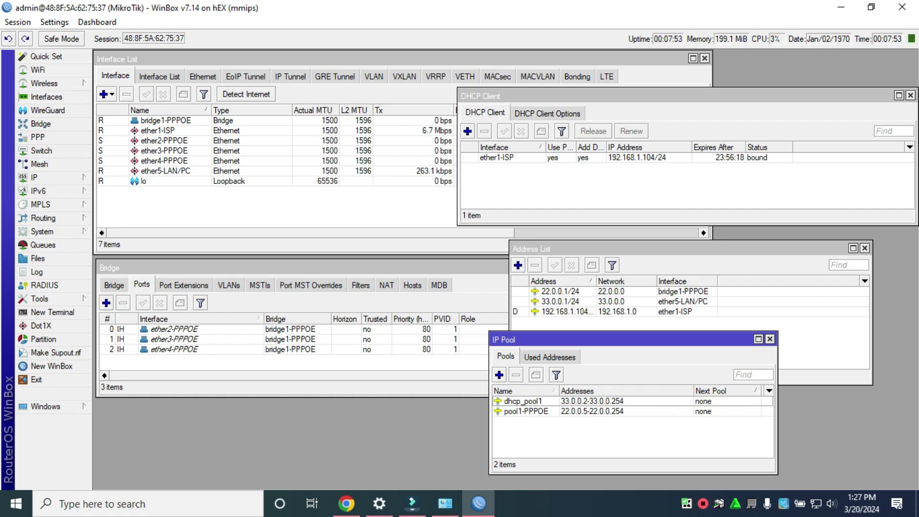
pyautogui.moveTo(445, 503)
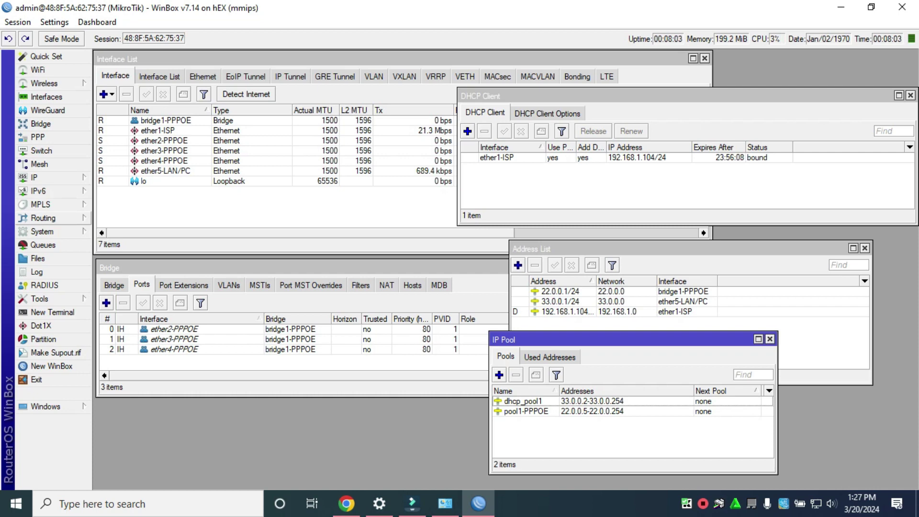
pyautogui.click(43, 244)
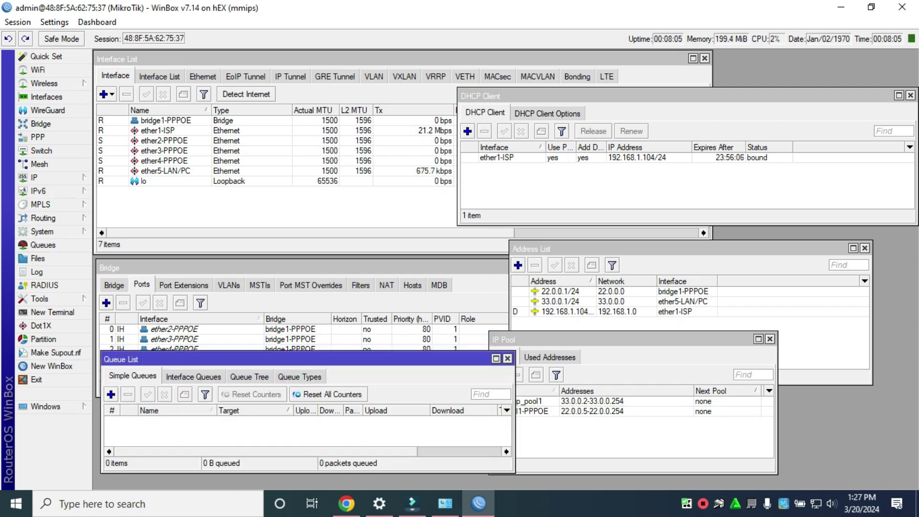
pyautogui.moveTo(239, 358); pyautogui.dragTo(297, 207)
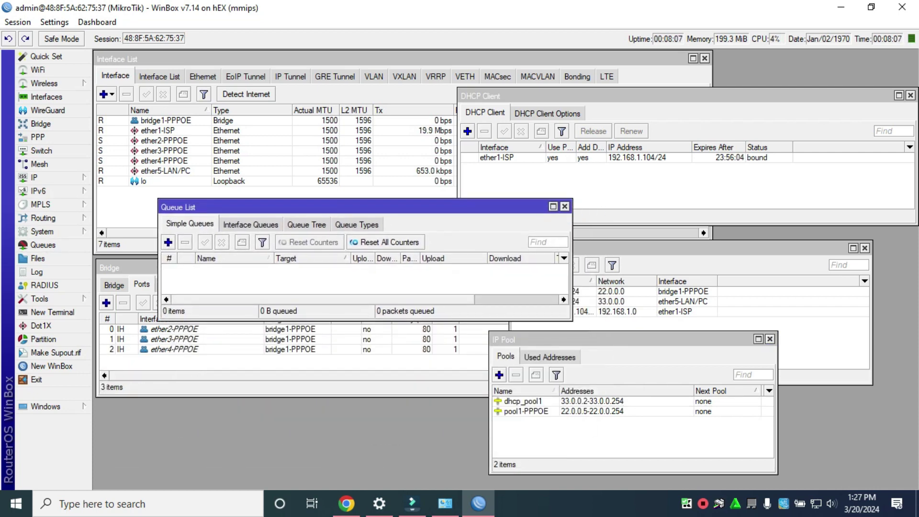
pyautogui.moveTo(363, 320); pyautogui.dragTo(364, 367)
pyautogui.click(168, 242)
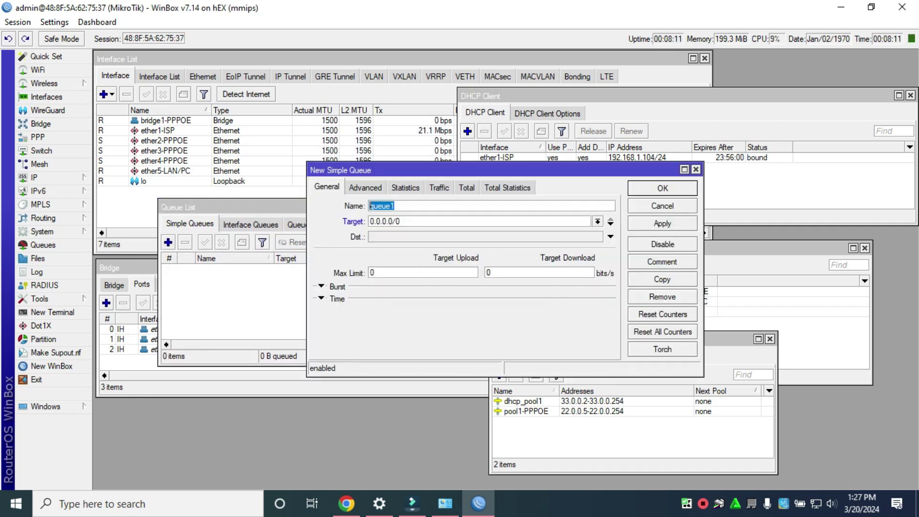
# Name the queue PPPOE CONNECTION and enter target 22.0.0.1/24
pyautogui.write('ppp')
pyautogui.press('BackSpace')
pyautogui.press('BackSpace')
pyautogui.press('BackSpace')
pyautogui.write('PPPOE CONNEC')
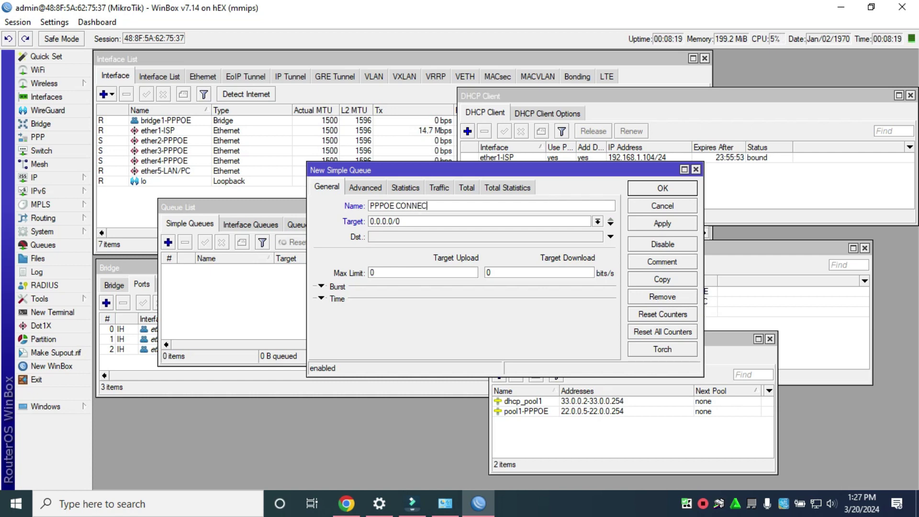
pyautogui.write('TION')
pyautogui.press('Tab')
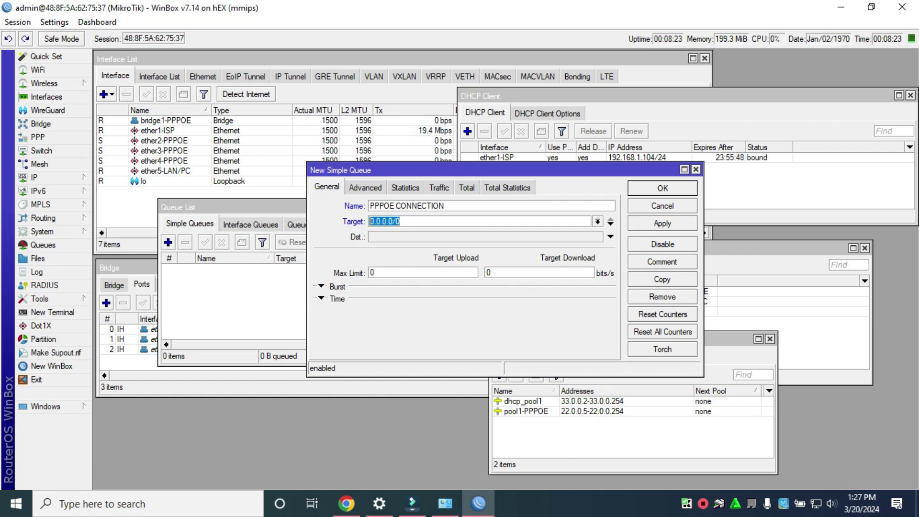
pyautogui.write('22')
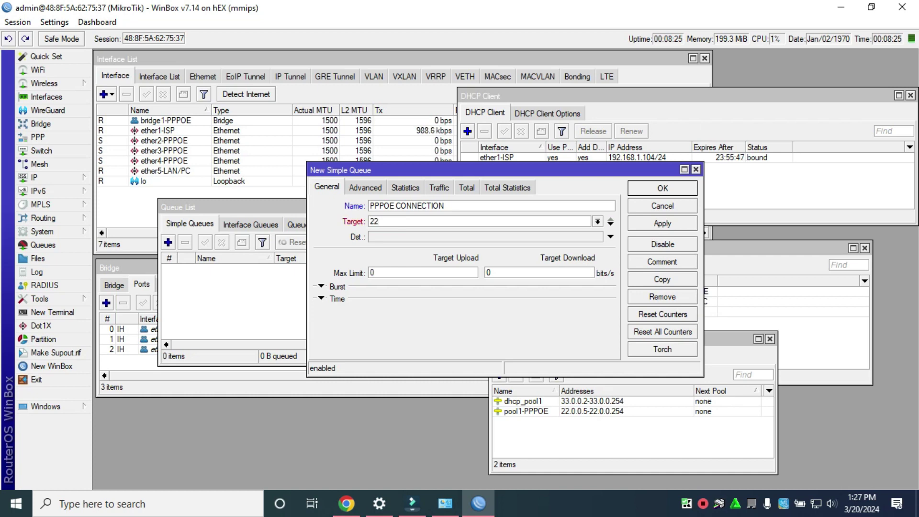
pyautogui.write('.0.')
pyautogui.press('BackSpace')
pyautogui.write('.0.0')
pyautogui.press('BackSpace')
pyautogui.write('1/24')
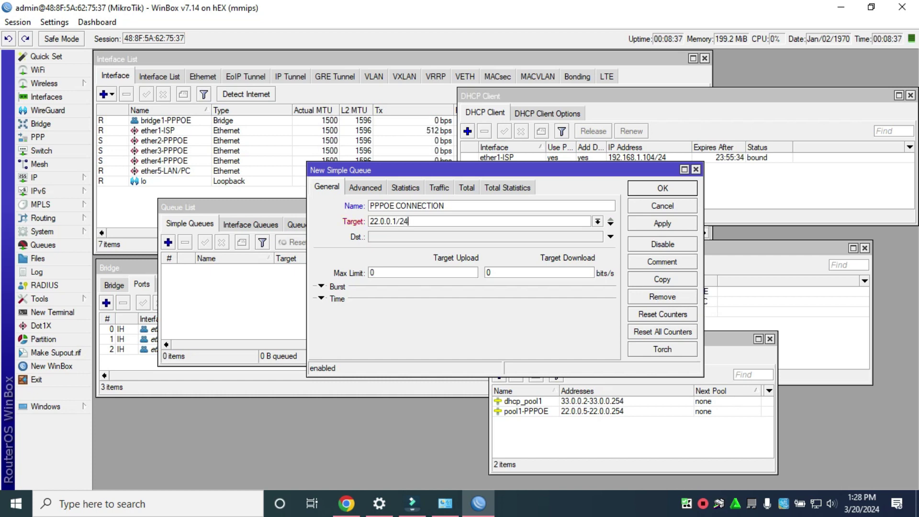
# Set the upload and download max limits to 500, apply, and dismiss the address error
pyautogui.click(372, 272)
pyautogui.write('500')
pyautogui.click(488, 272)
pyautogui.write('500')
pyautogui.click(663, 223)
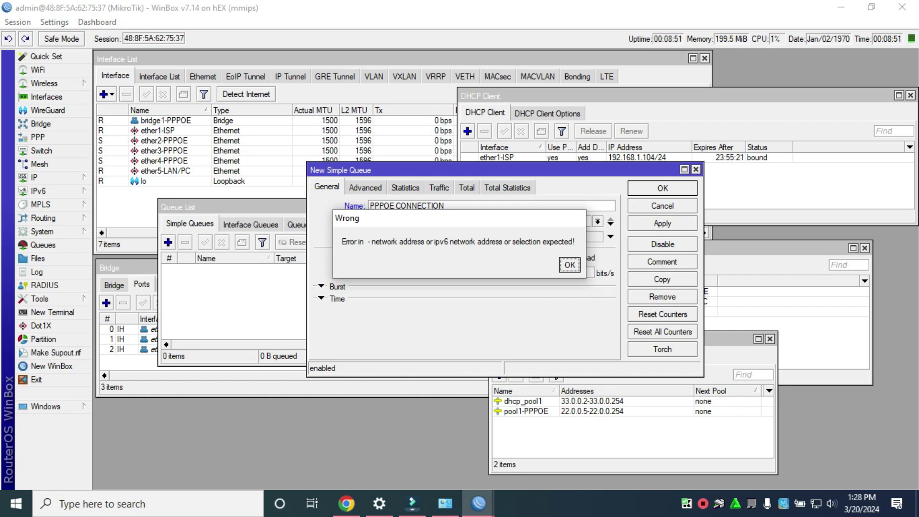
pyautogui.press('Return')
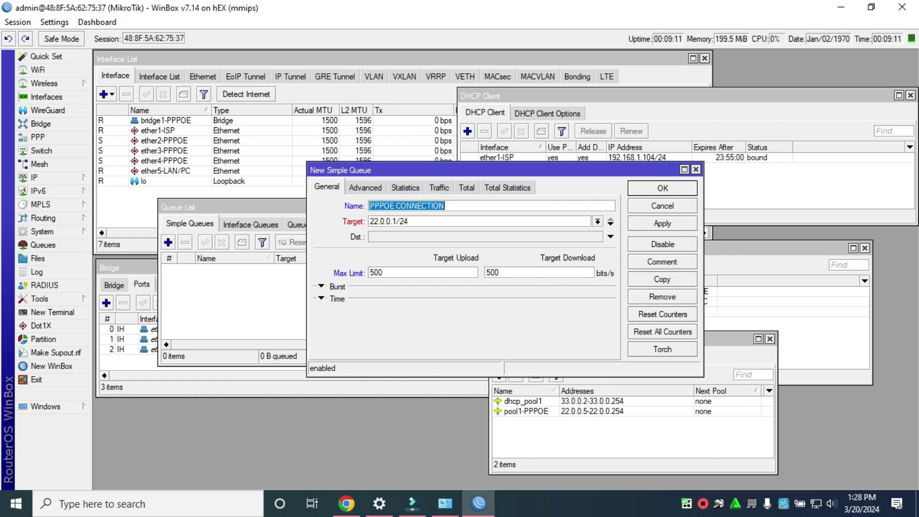
# Correct the target to 22.0.0.0/24 and save the PPPOE CONNECTION queue
pyautogui.click(366, 187)
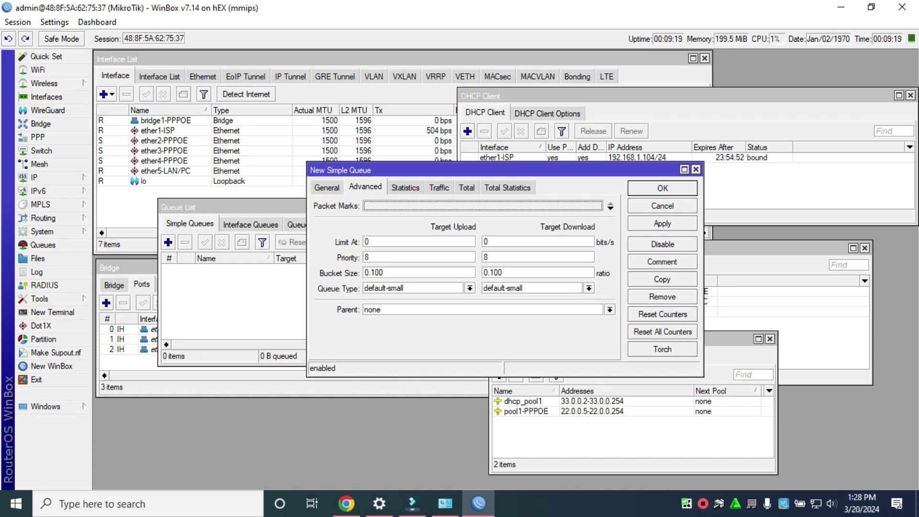
pyautogui.hotkey('ctrl', 'Tab')
pyautogui.hotkey('ctrl', 'Tab')
pyautogui.hotkey('ctrl', 'Tab')
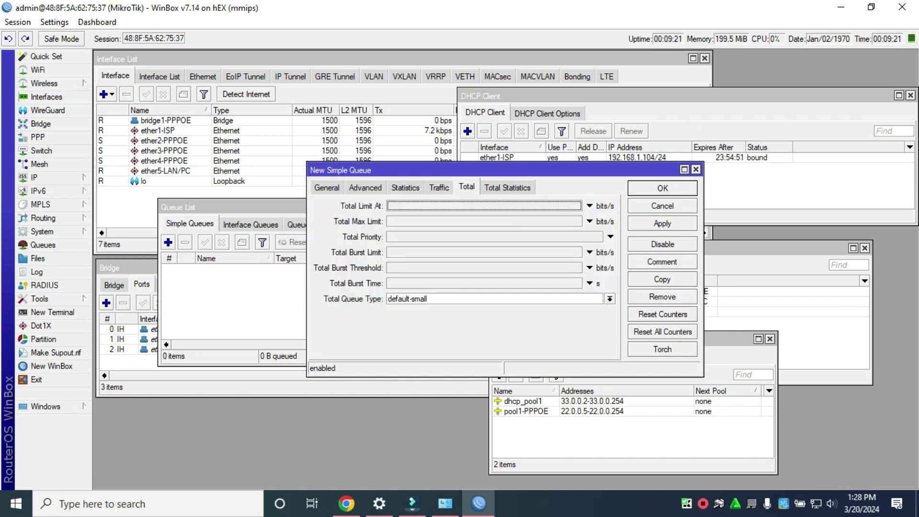
pyautogui.hotkey('ctrl', 'Tab')
pyautogui.hotkey('ctrl', 'Tab')
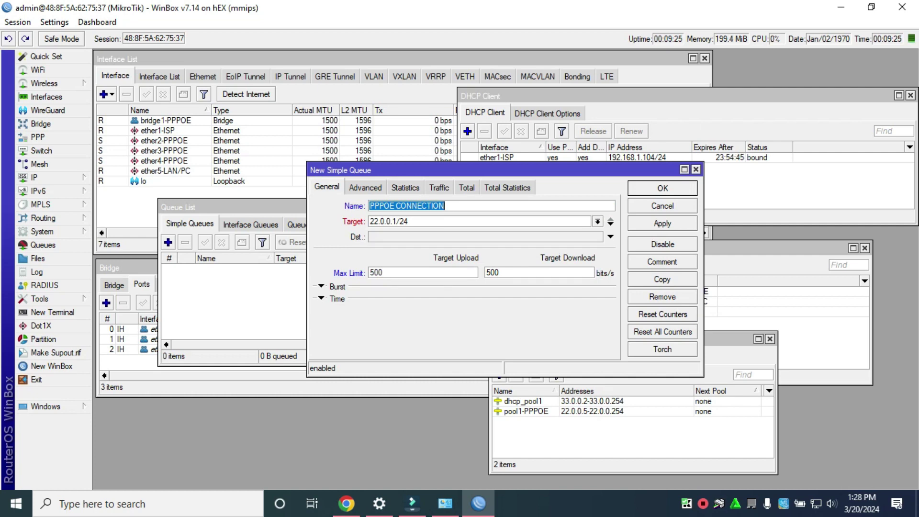
pyautogui.click(409, 221)
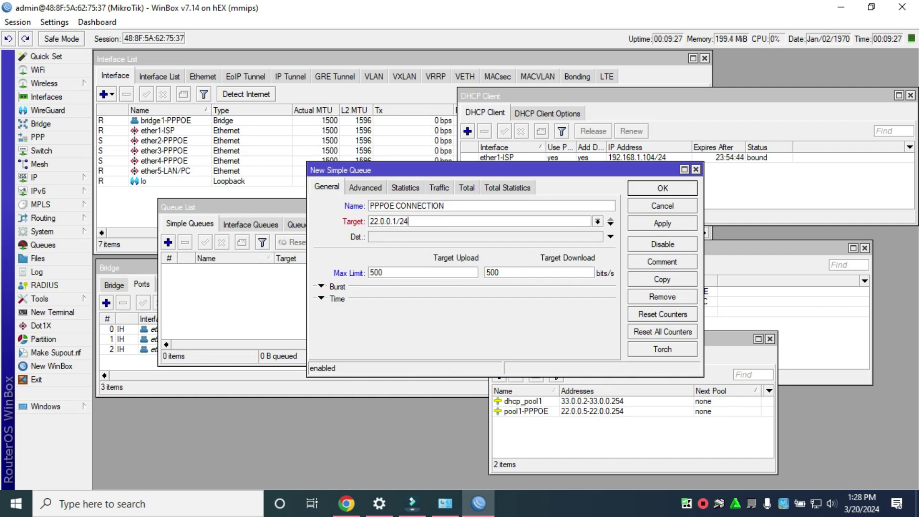
pyautogui.press('BackSpace')
pyautogui.press('BackSpace')
pyautogui.press('BackSpace')
pyautogui.press('BackSpace')
pyautogui.write('0/24')
pyautogui.press('Return')
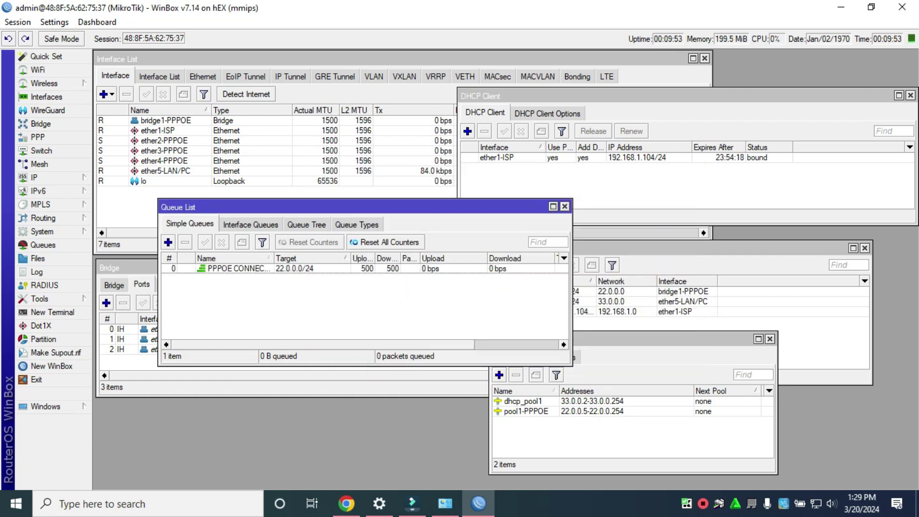
pyautogui.moveTo(335, 207); pyautogui.dragTo(285, 311)
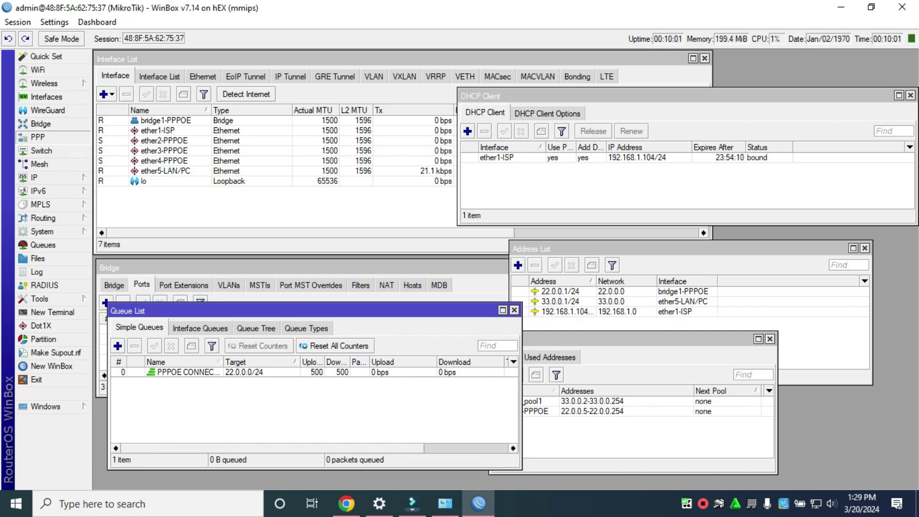
# Add PPPoE server PPPOE SERVER on bridge1-PPPOE with One Session Per Host, then apply and save it
pyautogui.click(37, 136)
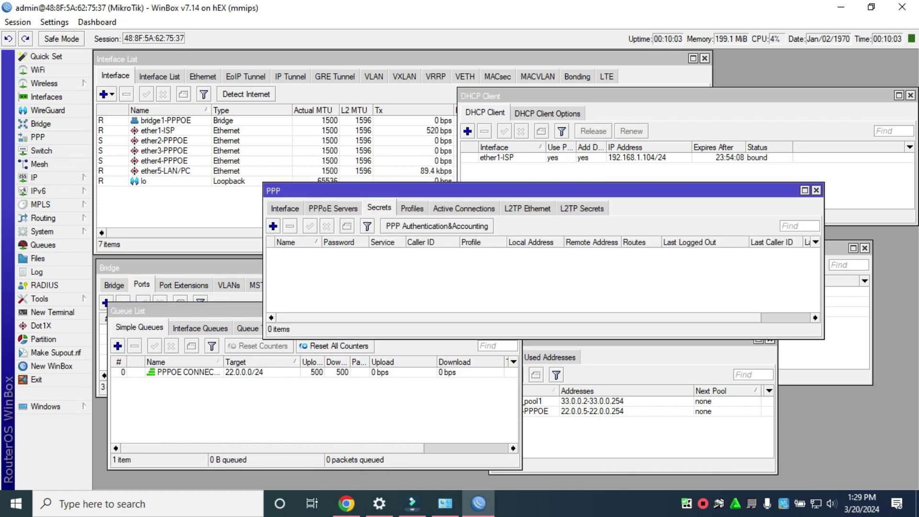
pyautogui.click(332, 207)
pyautogui.click(273, 226)
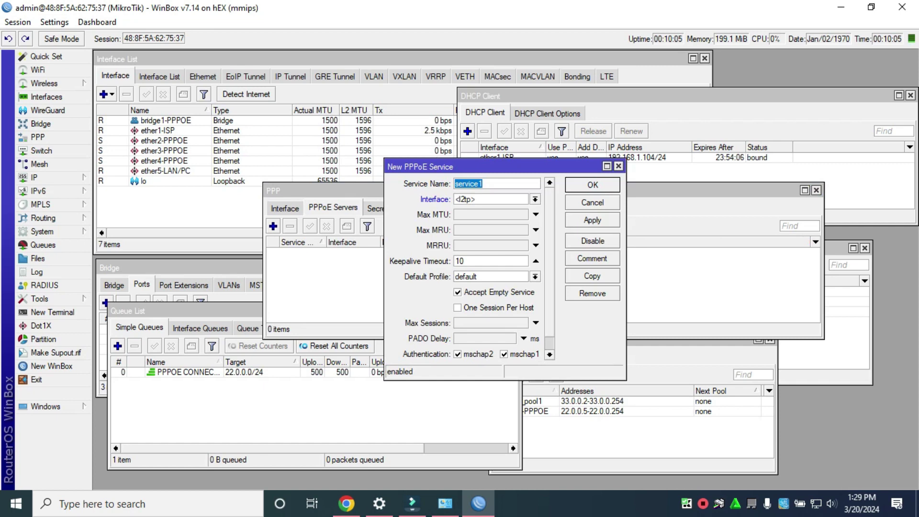
pyautogui.write('PPPOE SERVER')
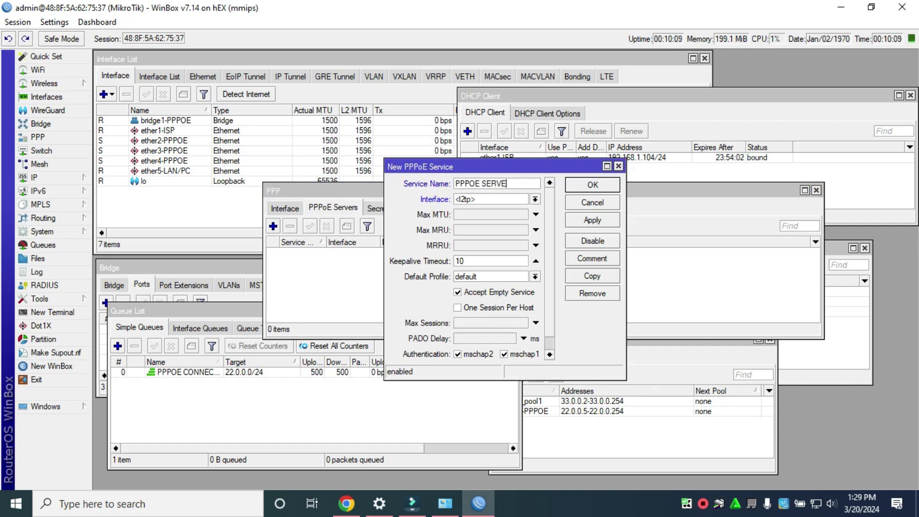
pyautogui.click(535, 199)
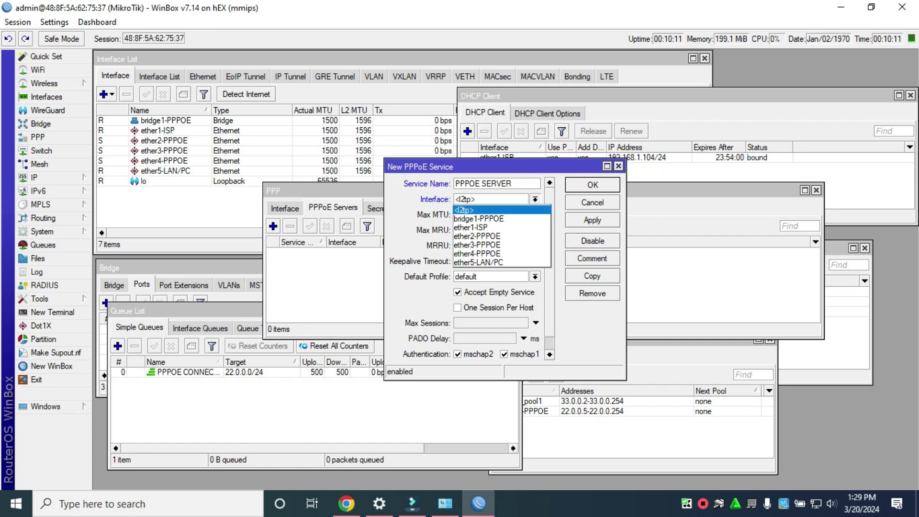
pyautogui.click(478, 218)
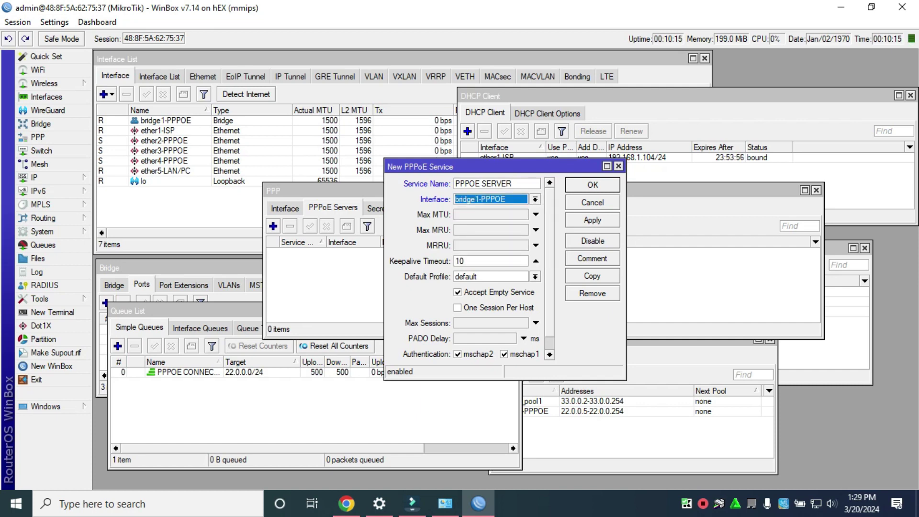
pyautogui.click(458, 307)
pyautogui.scroll(-1, 466, 268)
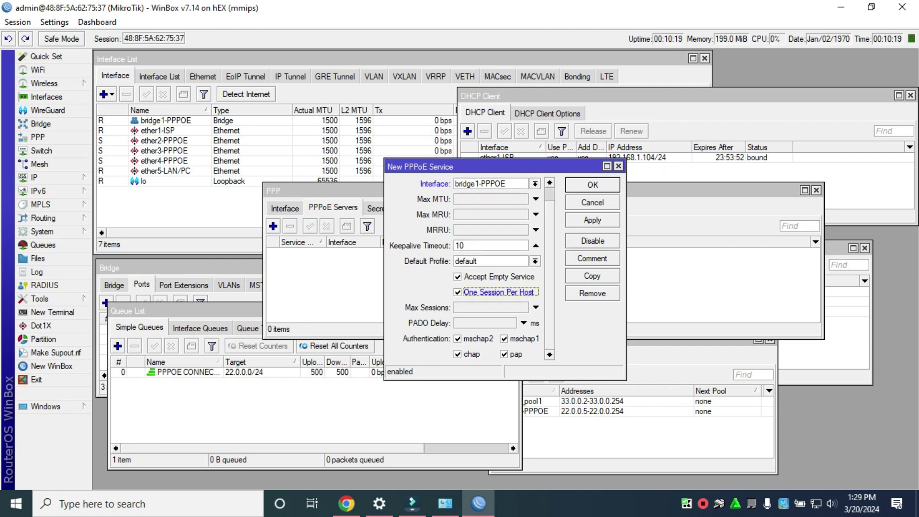
pyautogui.scroll(1, 471, 268)
pyautogui.click(592, 219)
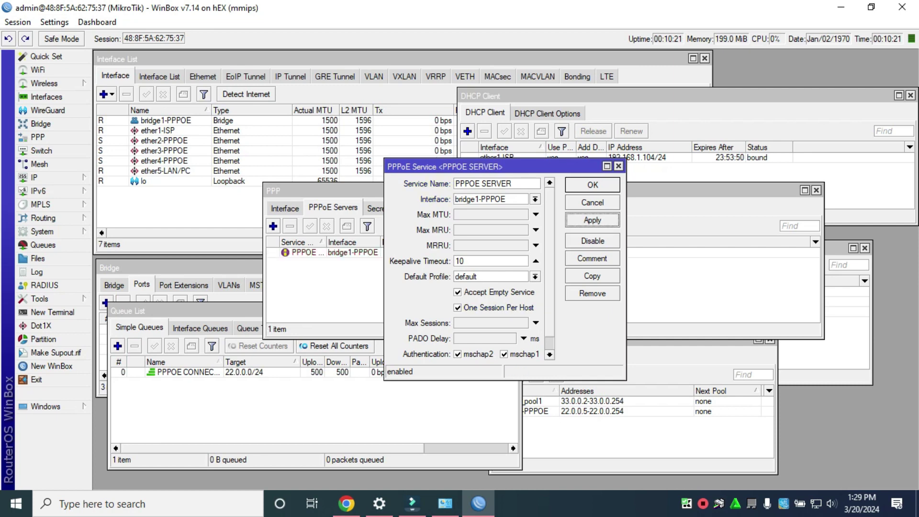
pyautogui.click(593, 184)
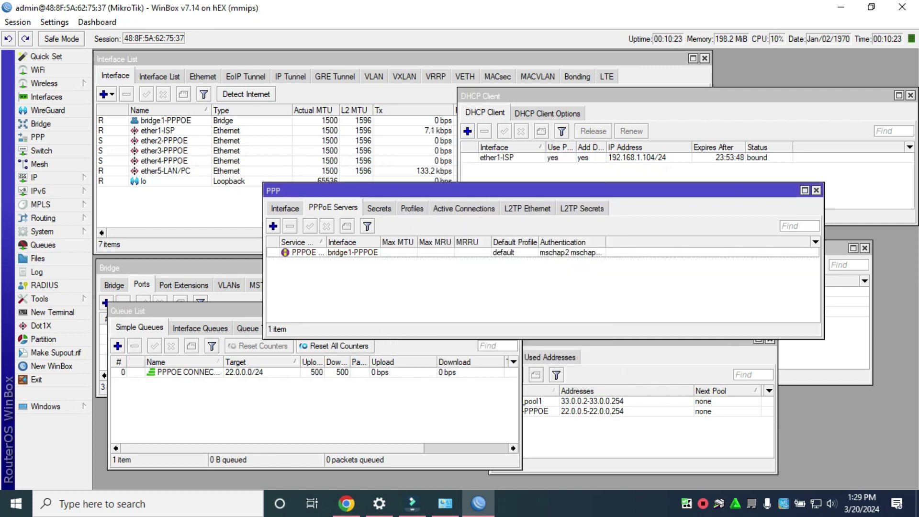
# Create PPP profile 10MBPS with local address 22.0.0.1 and remote pool pool1-PPPOE
pyautogui.click(411, 208)
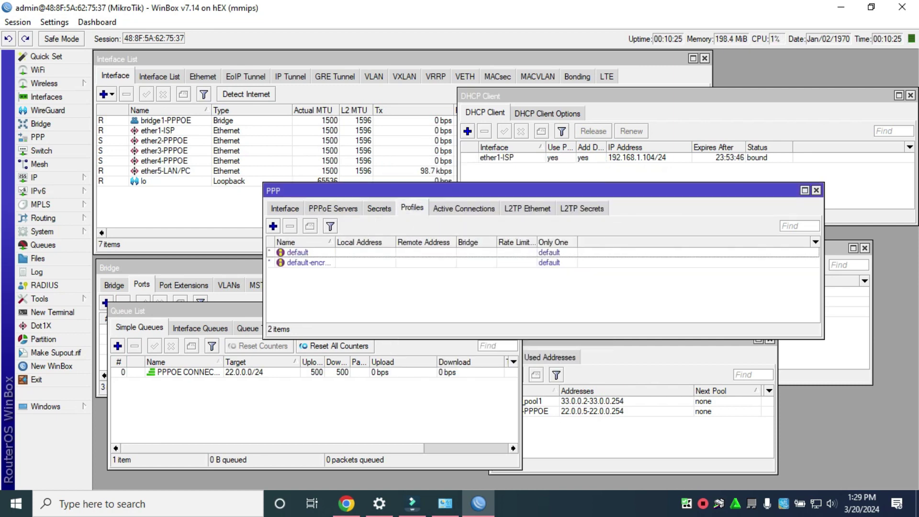
pyautogui.click(272, 226)
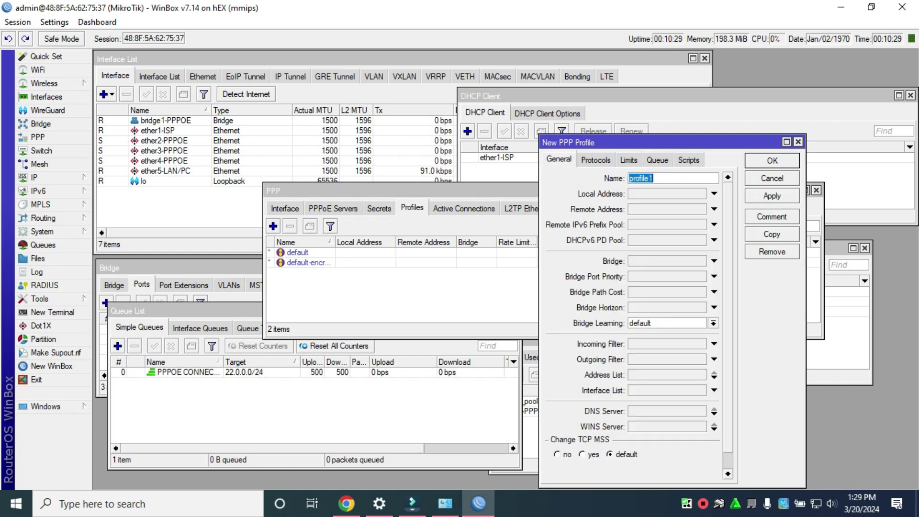
pyautogui.write('10MBPS')
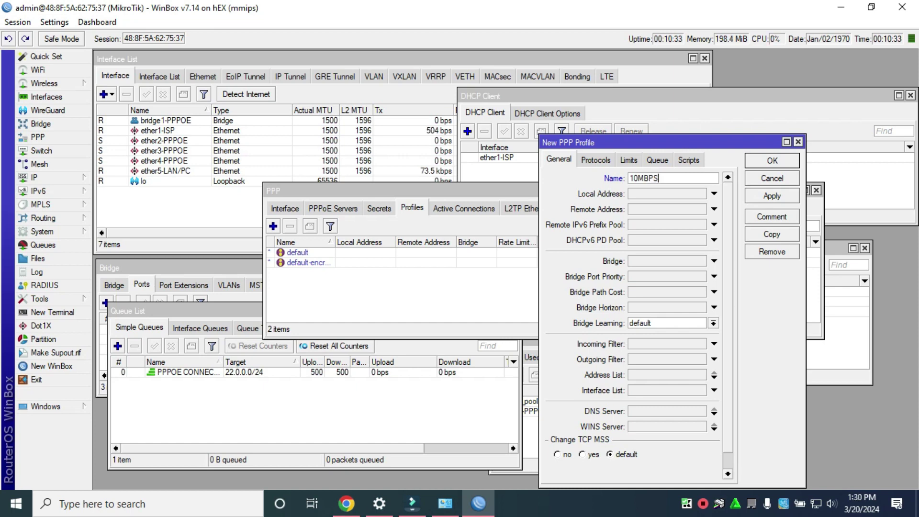
pyautogui.click(661, 193)
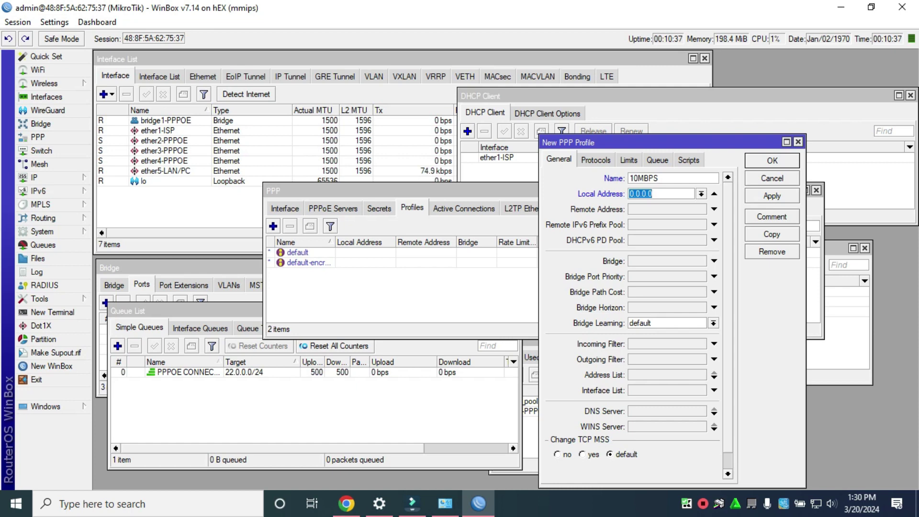
pyautogui.write('22.0.0.1/')
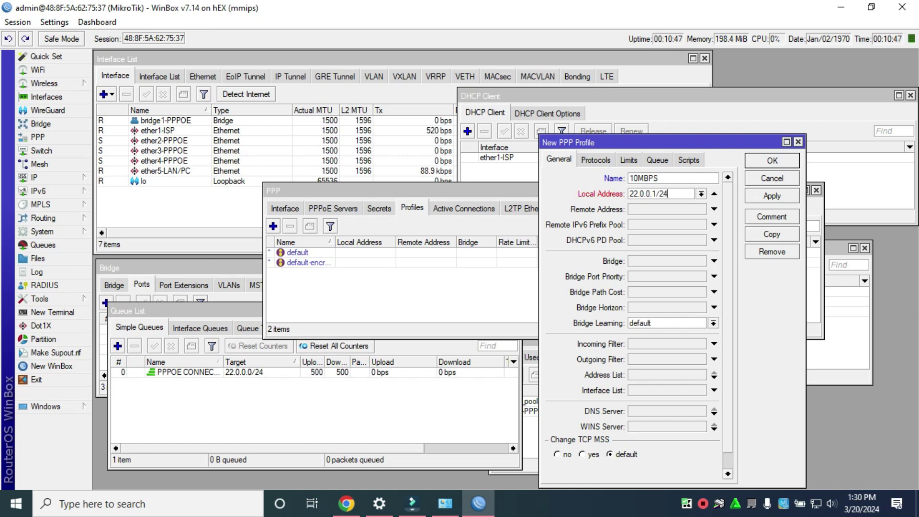
pyautogui.press('BackSpace')
pyautogui.press('Tab')
pyautogui.hotkey('alt', 'Down')
pyautogui.press('Down')
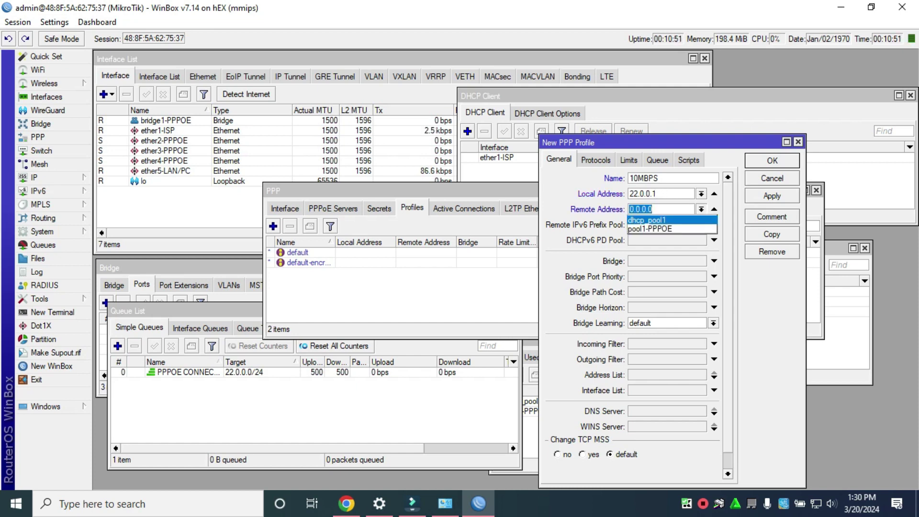
pyautogui.press('Return')
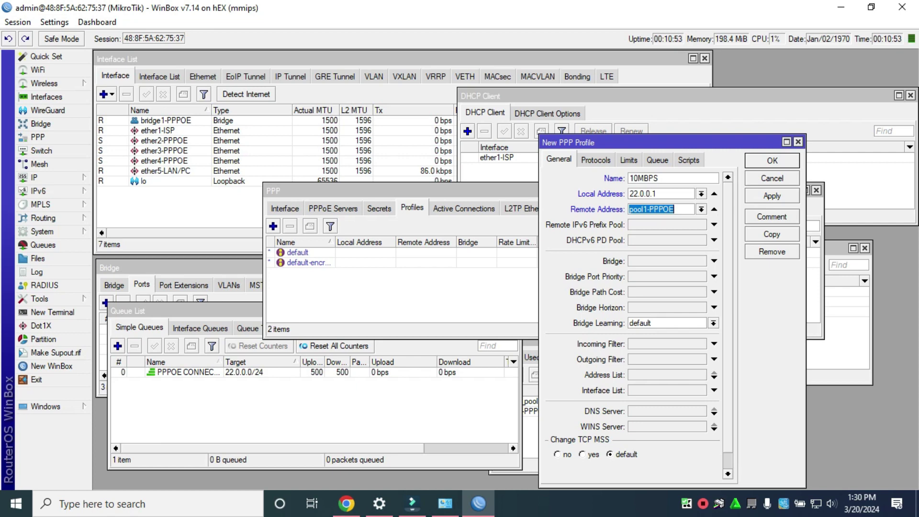
# Set the profile's DNS servers to 22.0.0.1 and 8.8.8.8
pyautogui.click(667, 411)
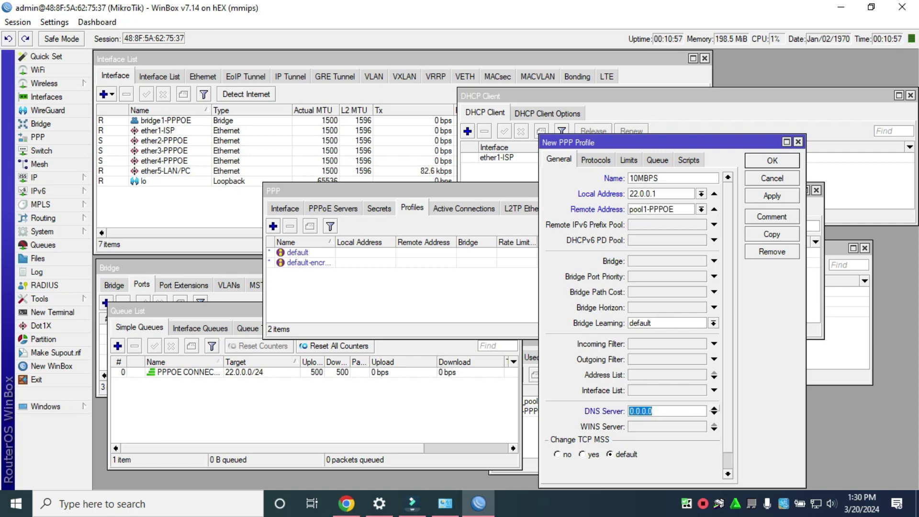
pyautogui.write('22.0.0.1')
pyautogui.click(713, 414)
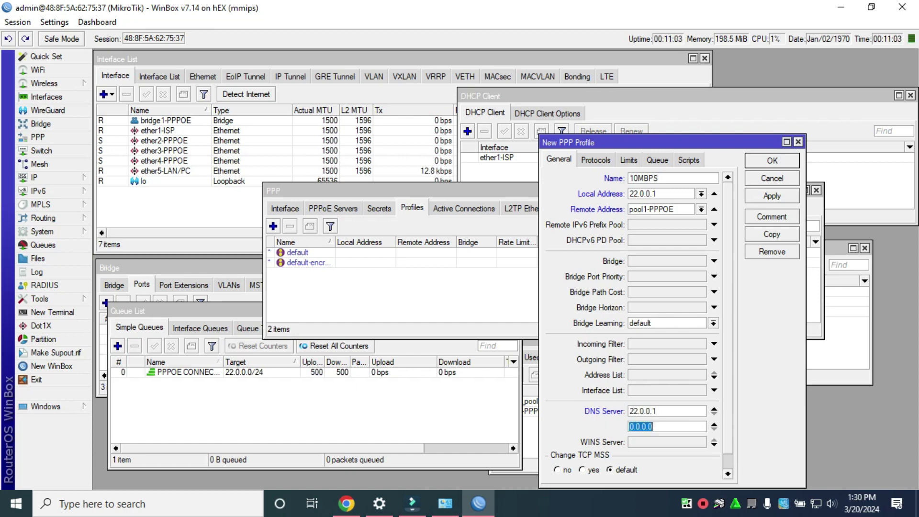
pyautogui.write('8.8.8.8')
pyautogui.scroll(-1, 632, 315)
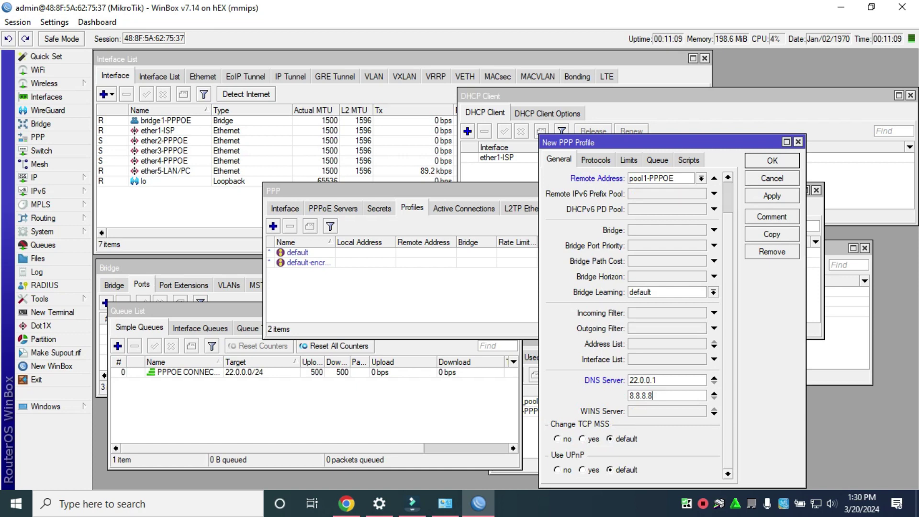
pyautogui.scroll(1, 632, 316)
# Give the profile a 10M/10M rate limit and parent queue PPPOE CONNECTION, then save it
pyautogui.click(629, 160)
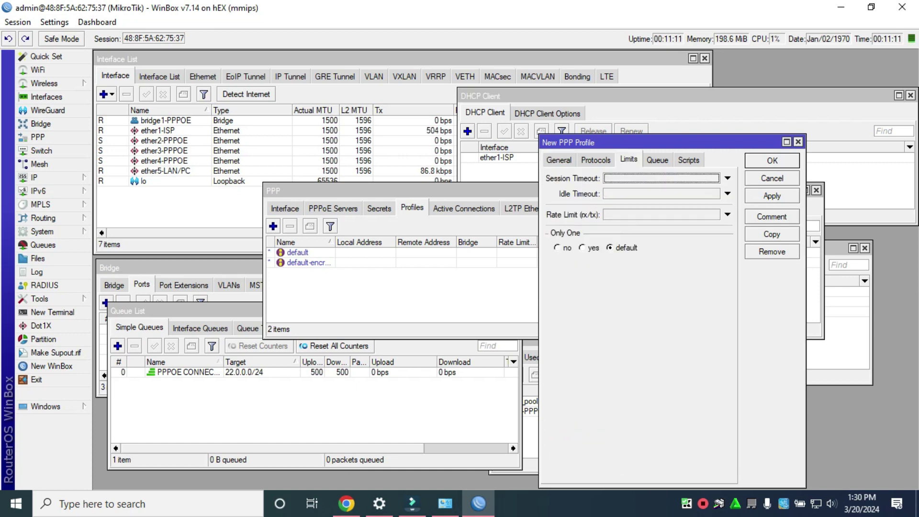
pyautogui.click(661, 214)
pyautogui.write('10')
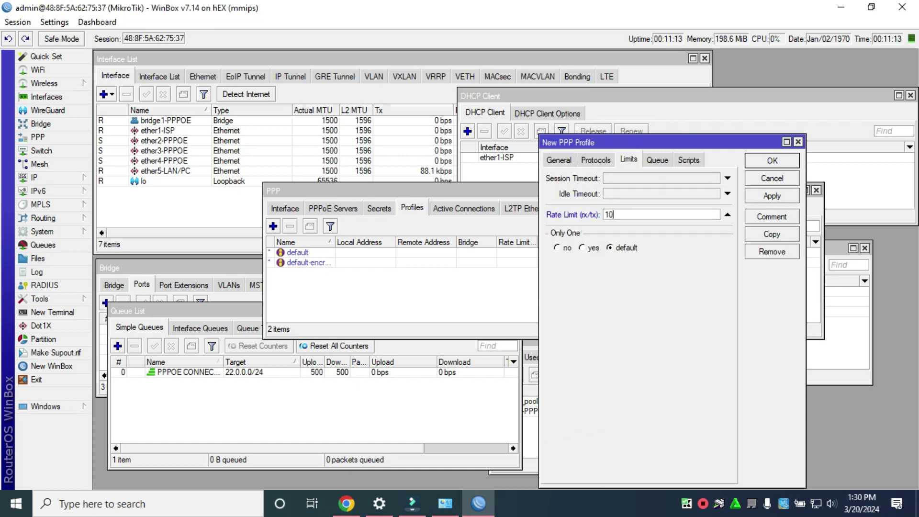
pyautogui.write('M/10M')
pyautogui.hotkey('ctrl', 'Tab')
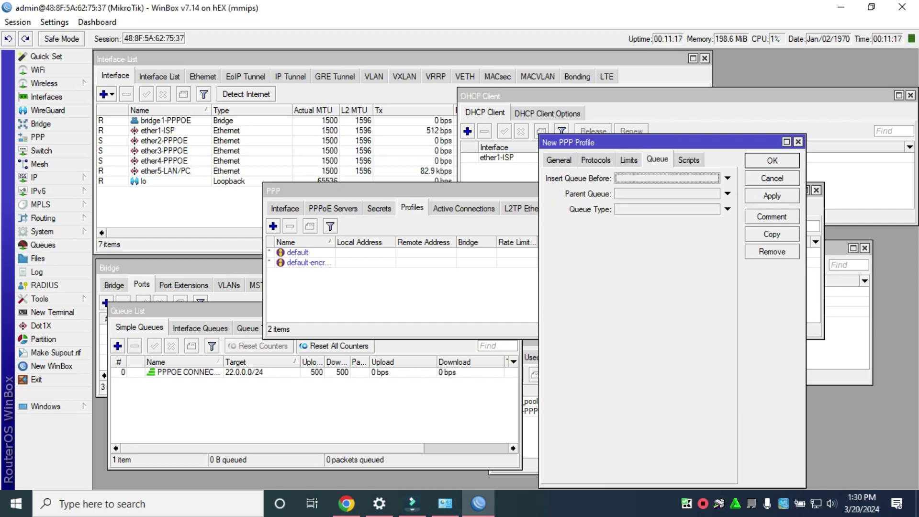
pyautogui.press('Tab')
pyautogui.hotkey('alt', 'Down')
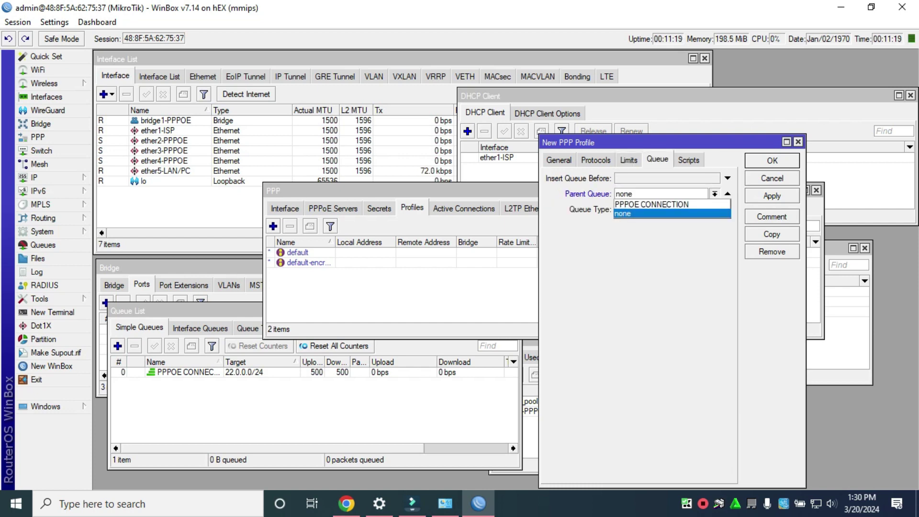
pyautogui.press('Up')
pyautogui.press('Return')
pyautogui.press('Tab')
pyautogui.press('Tab')
pyautogui.press('Tab')
pyautogui.press('space')
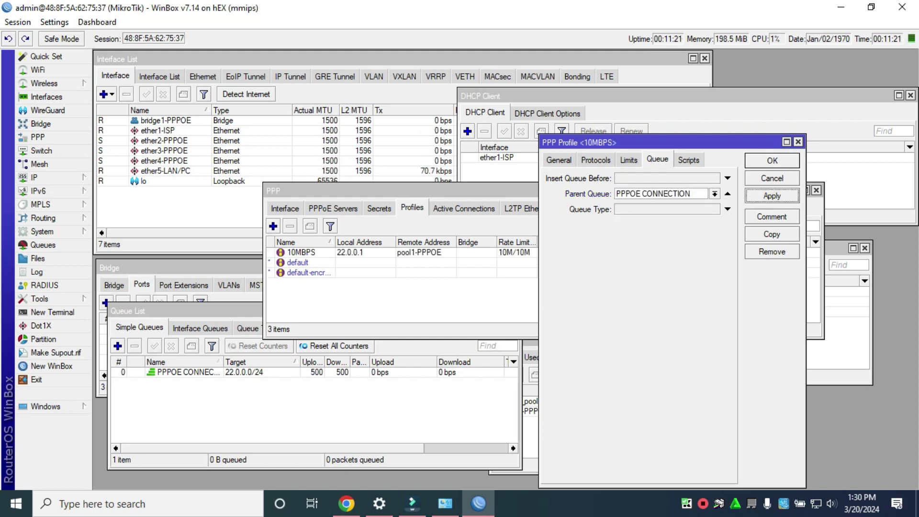
pyautogui.press('Return')
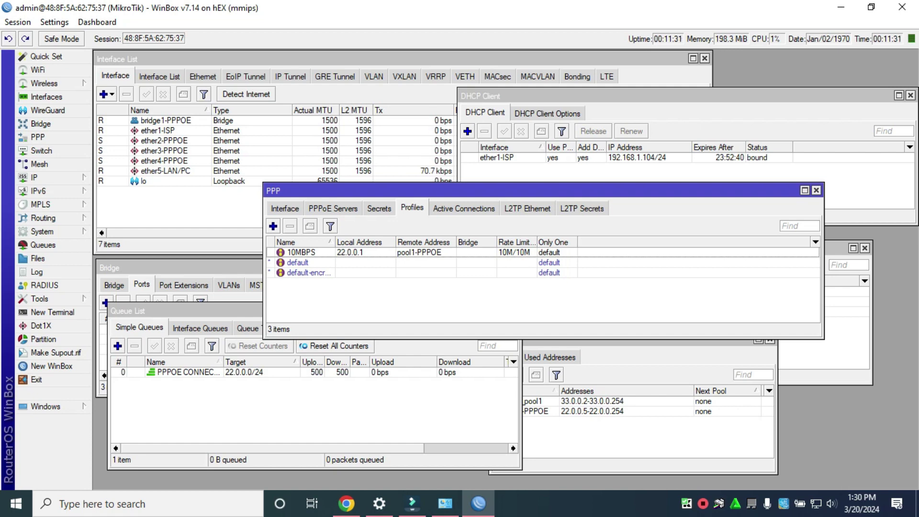
# Copy the 10MBPS PPP profile into a new profile named 5MBPS
pyautogui.click(273, 226)
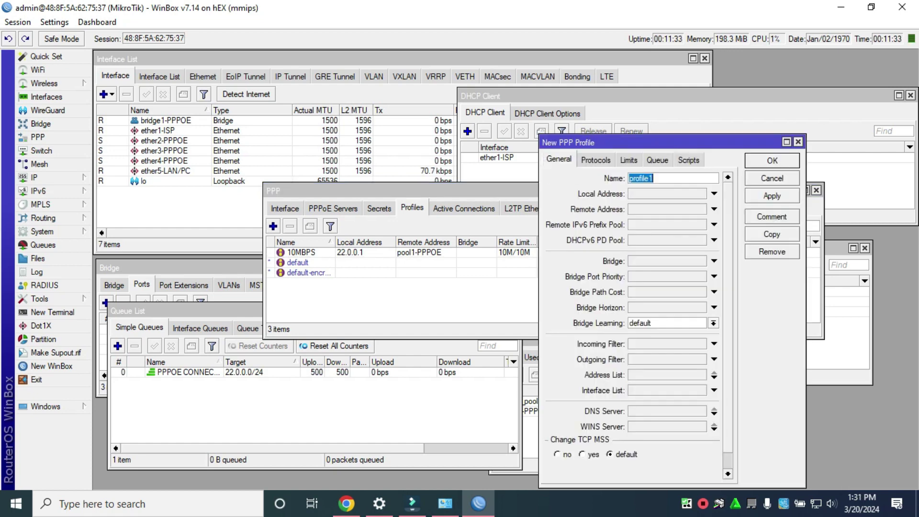
pyautogui.click(797, 142)
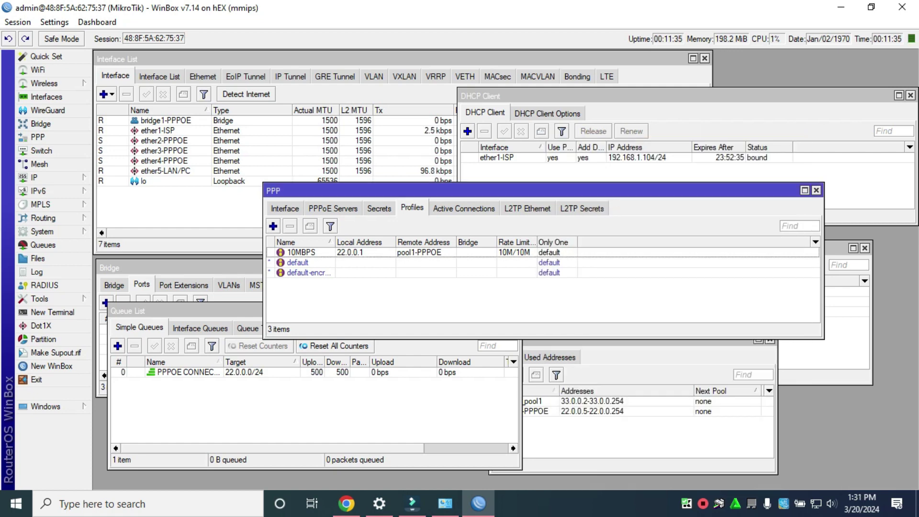
pyautogui.doubleClick(301, 253)
pyautogui.click(772, 234)
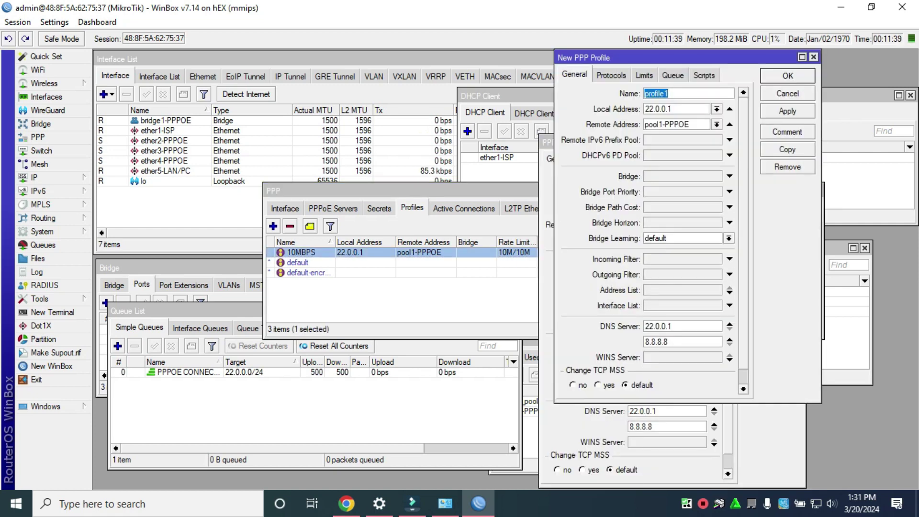
pyautogui.write('5MBPS')
# Lower the copy's rate limit to 5M/5M, save it, and close the 10MBPS profile
pyautogui.click(673, 75)
pyautogui.click(643, 75)
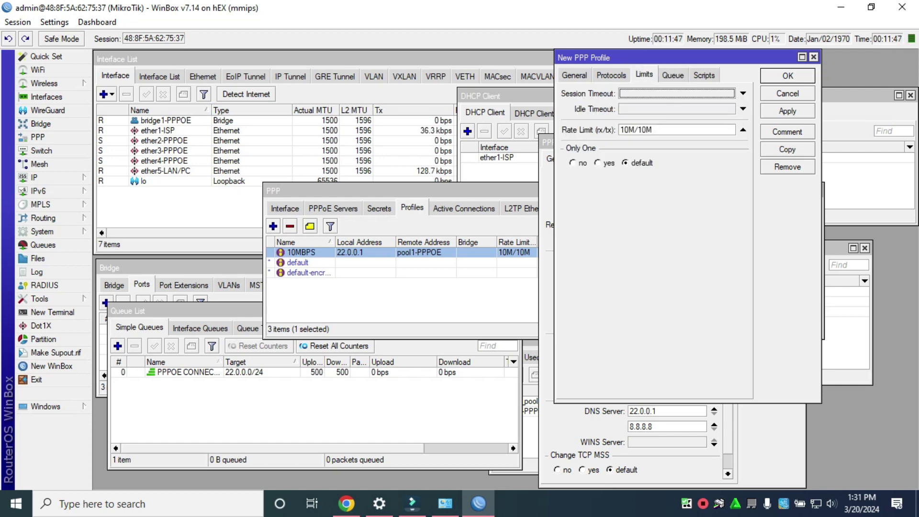
pyautogui.moveTo(620, 129); pyautogui.dragTo(628, 129)
pyautogui.write('5')
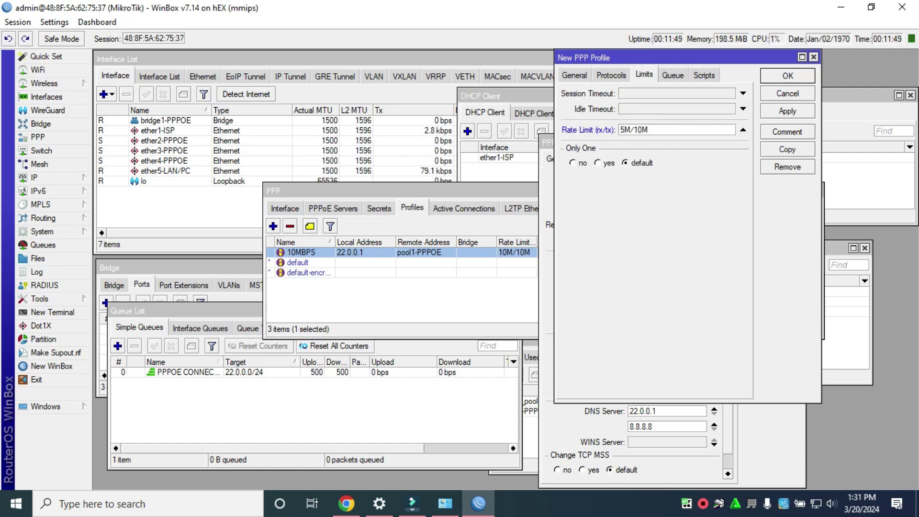
pyautogui.doubleClick(633, 130)
pyautogui.click(632, 129)
pyautogui.press('BackSpace')
pyautogui.press('BackSpace')
pyautogui.write('5')
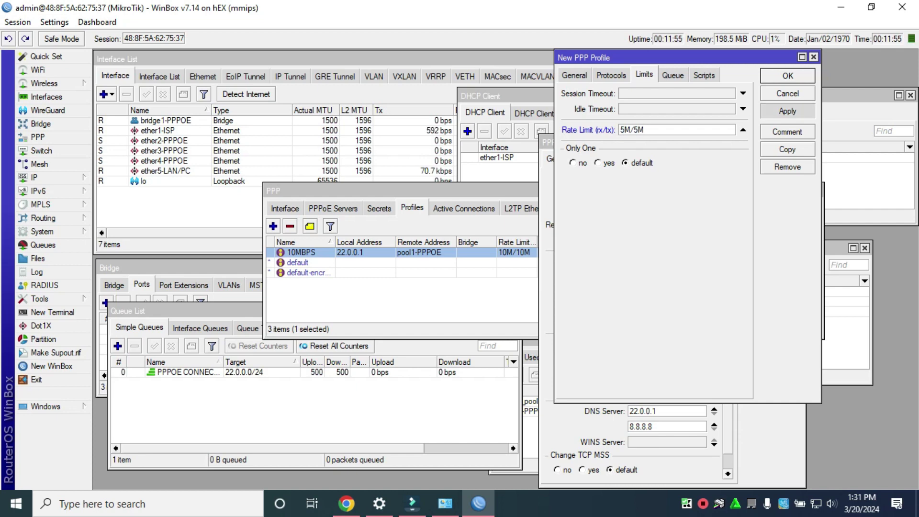
pyautogui.press('Return')
pyautogui.press('Return')
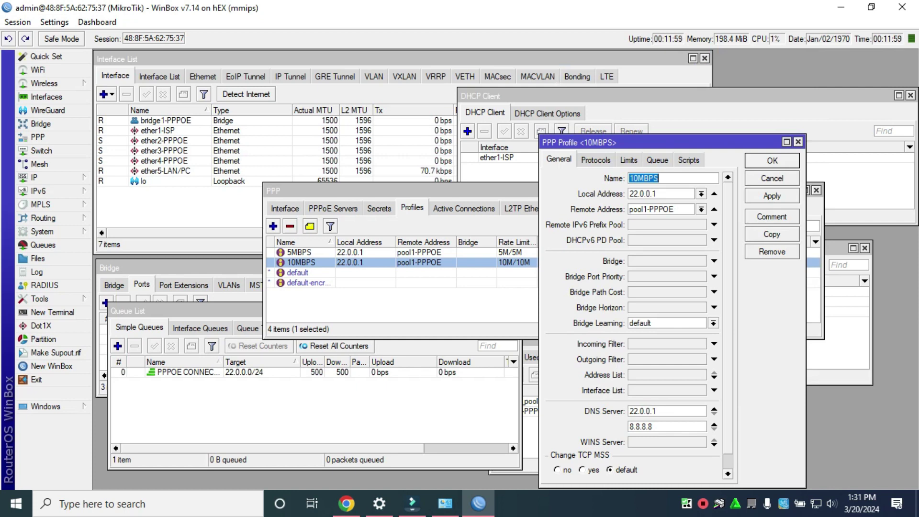
pyautogui.press('Return')
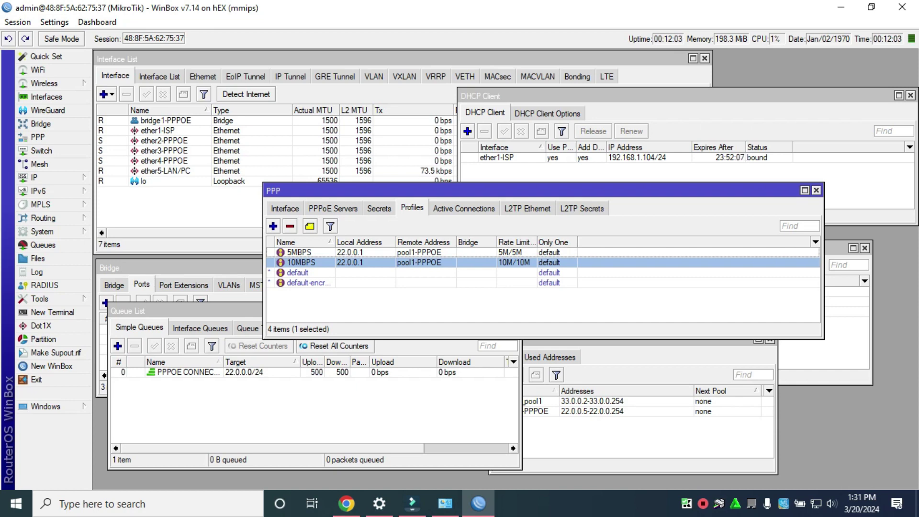
# Create a new PPP secret named test and enter its password
pyautogui.click(379, 208)
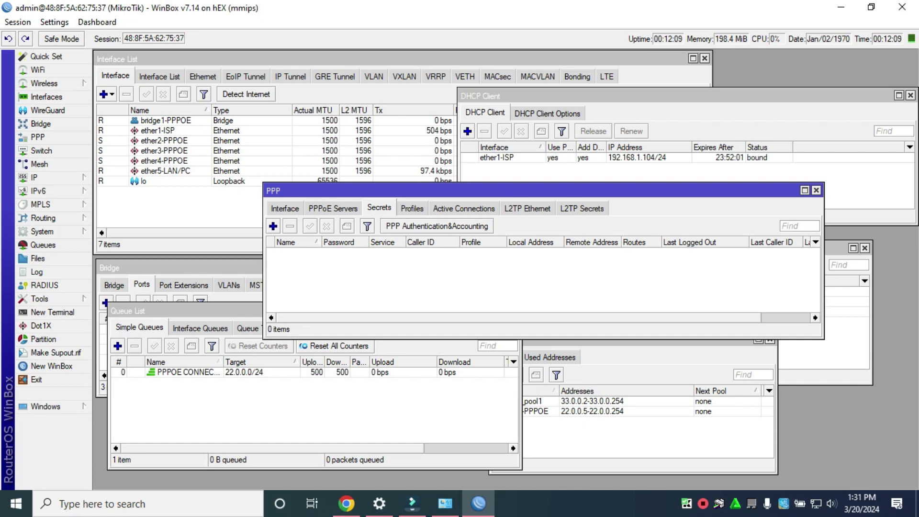
pyautogui.click(273, 226)
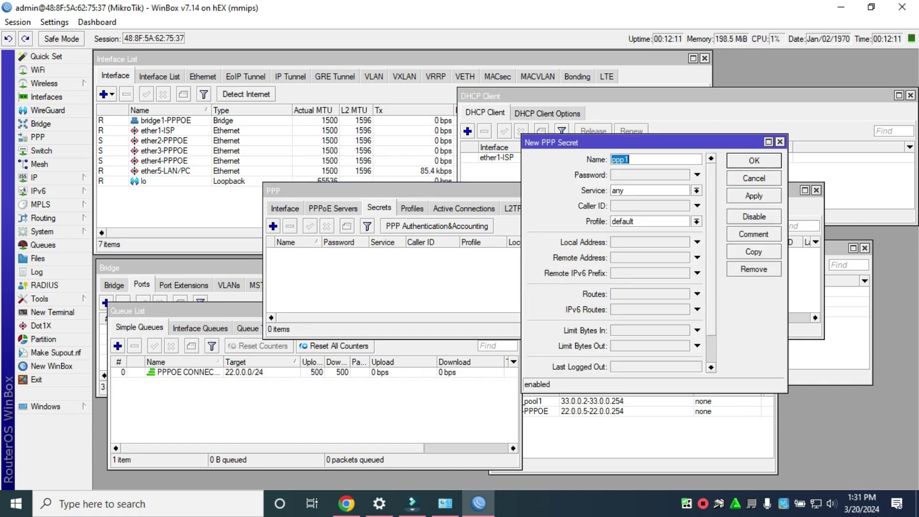
pyautogui.write('test')
pyautogui.press('Tab')
pyautogui.write('test')
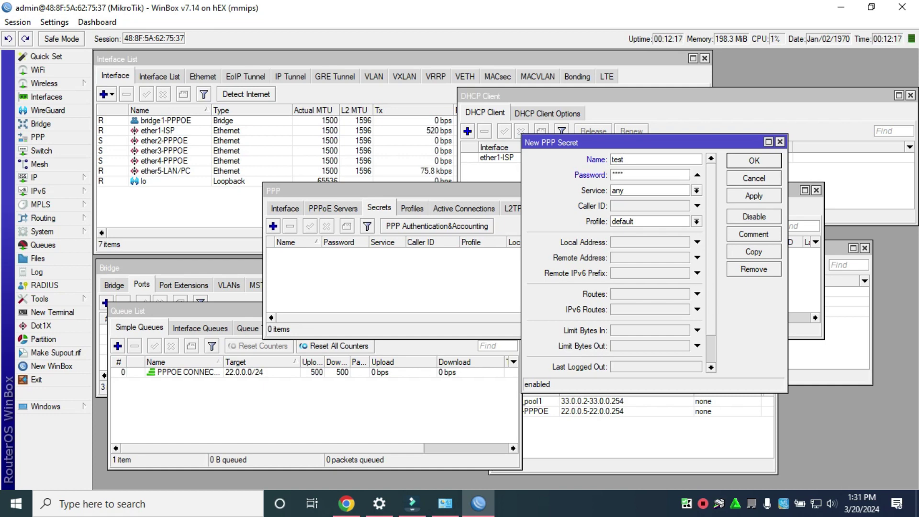
# Set the test secret's service to pppoe and profile to 10MBPS, then save it
pyautogui.click(696, 191)
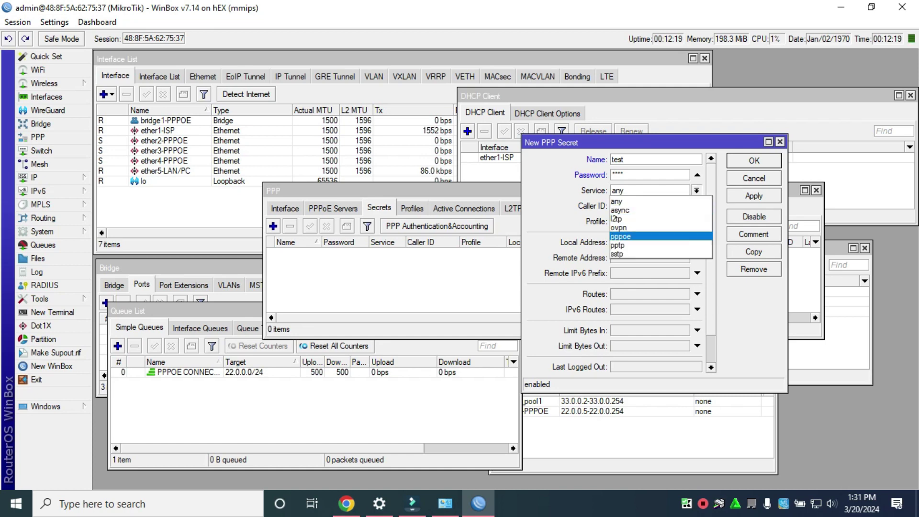
pyautogui.click(631, 236)
pyautogui.click(696, 221)
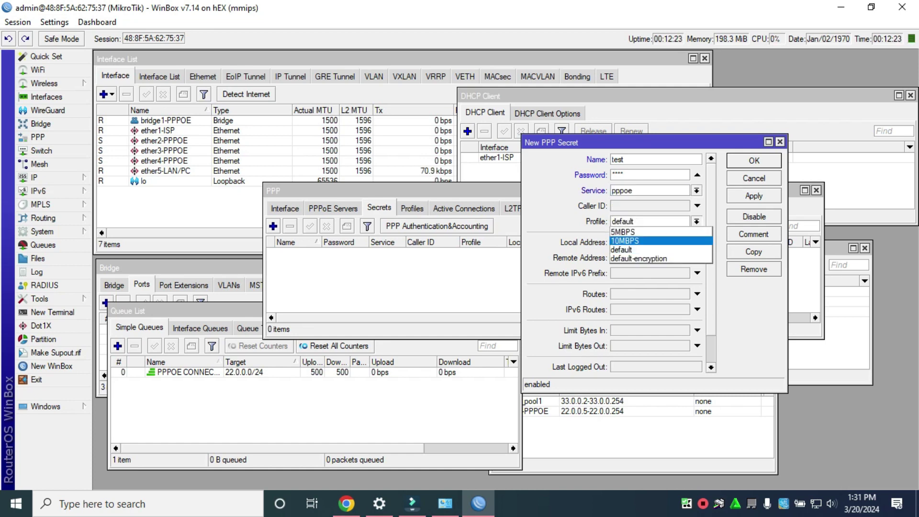
pyautogui.click(636, 240)
pyautogui.click(754, 196)
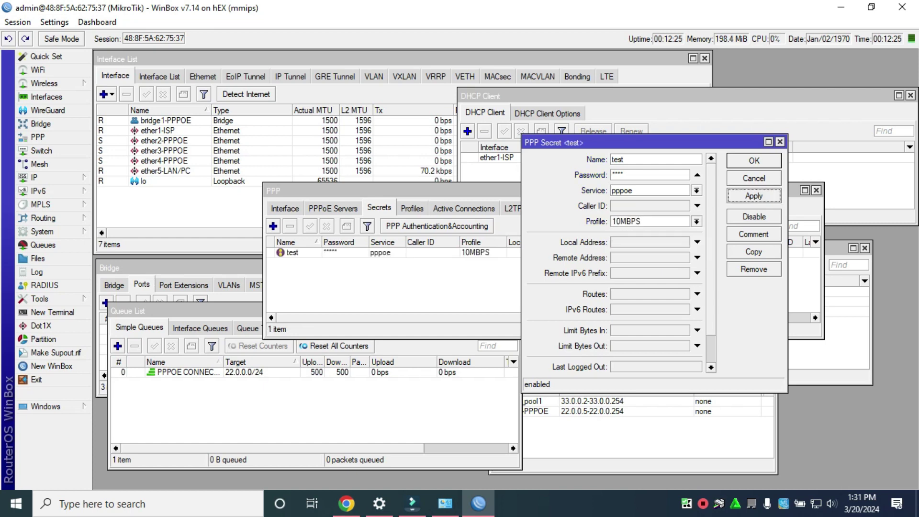
pyautogui.click(753, 160)
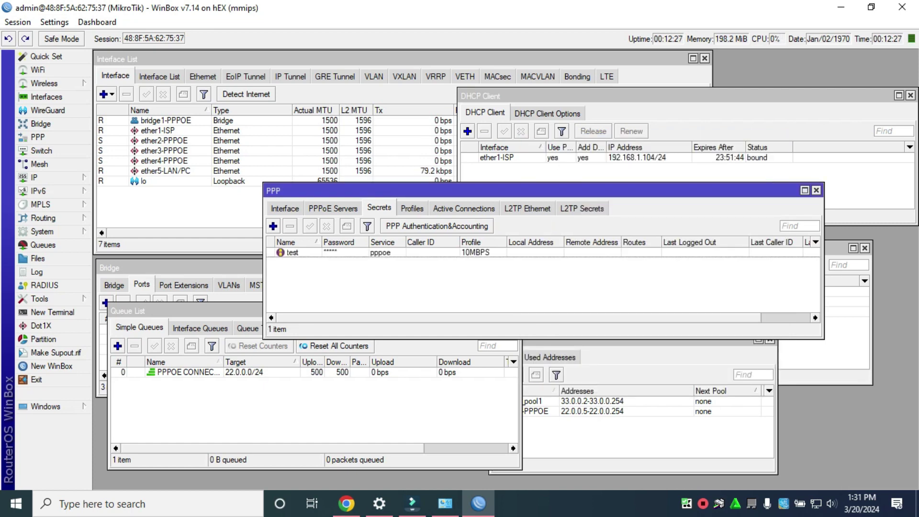
# Create another PPP secret named joe and enter its password
pyautogui.click(272, 226)
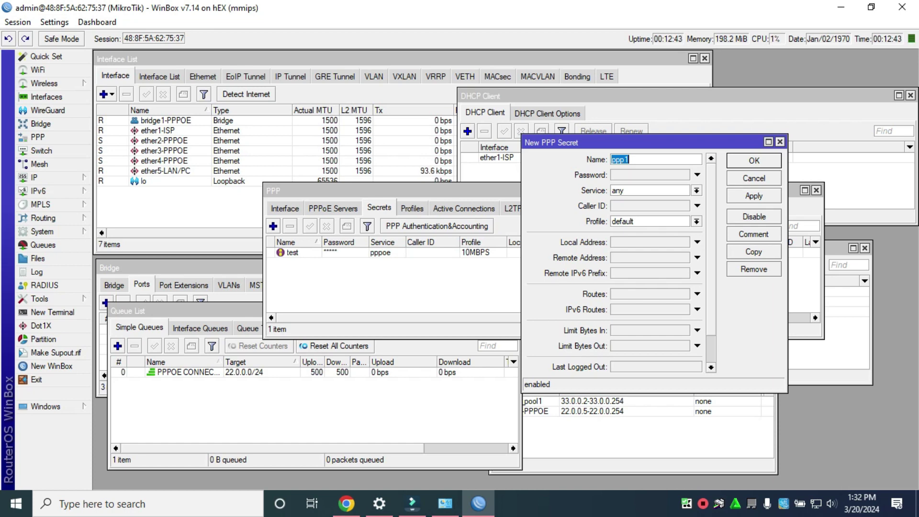
pyautogui.write('joe')
pyautogui.click(650, 174)
pyautogui.write('123')
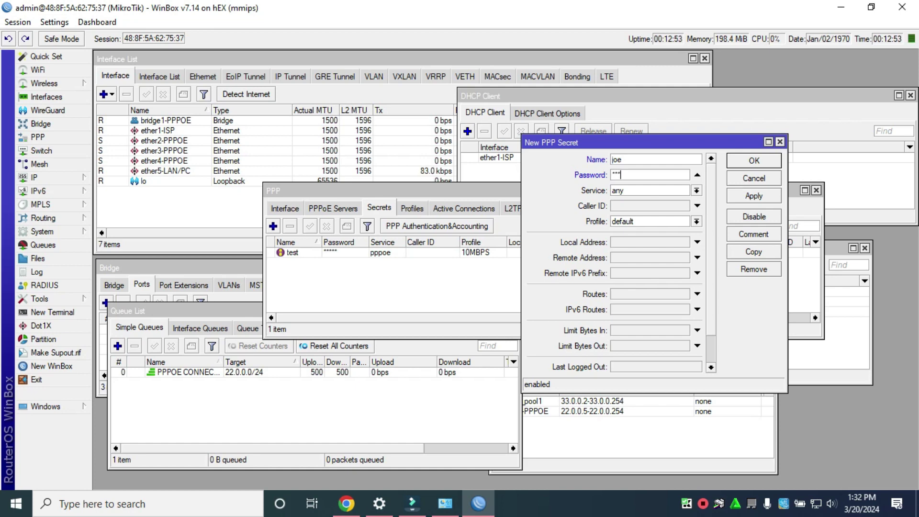
# Set joe's service to pppoe and profile to 5MBPS, and save the secret
pyautogui.click(697, 191)
pyautogui.click(649, 236)
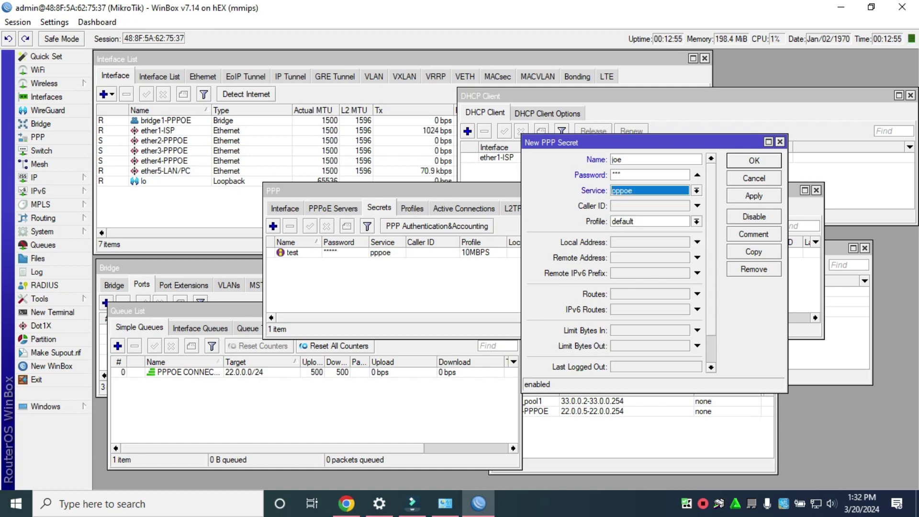
pyautogui.click(696, 221)
pyautogui.click(649, 249)
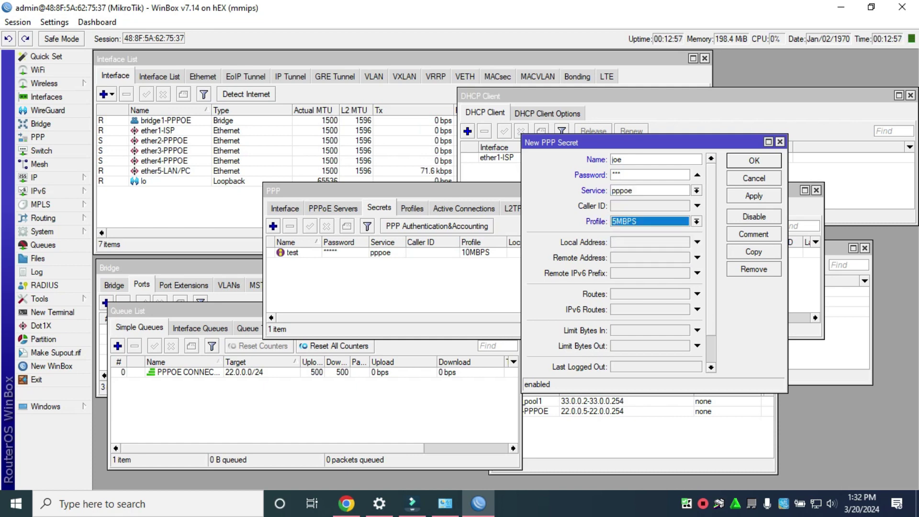
pyautogui.press('Return')
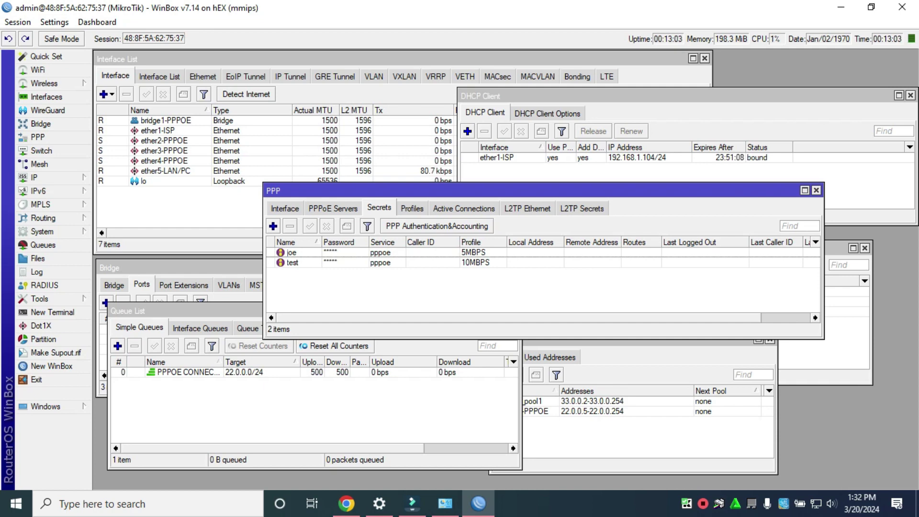
pyautogui.click(412, 207)
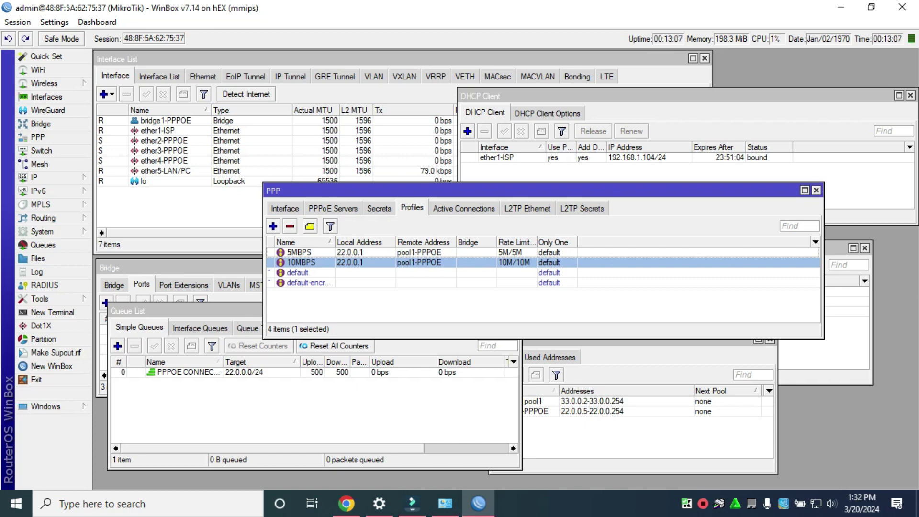
# Review the Secrets list and the ether4-PPPOE and ether5-LAN/PC interfaces
pyautogui.click(379, 207)
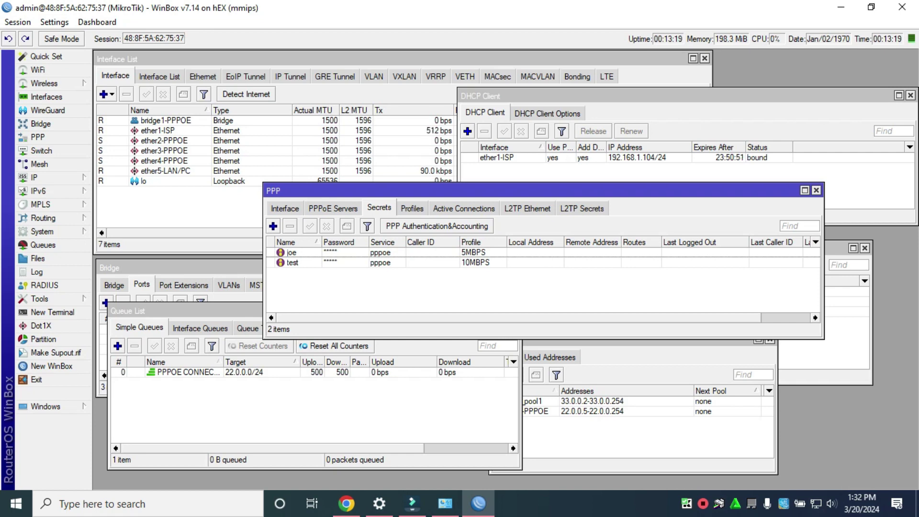
pyautogui.moveTo(527, 190); pyautogui.dragTo(506, 221)
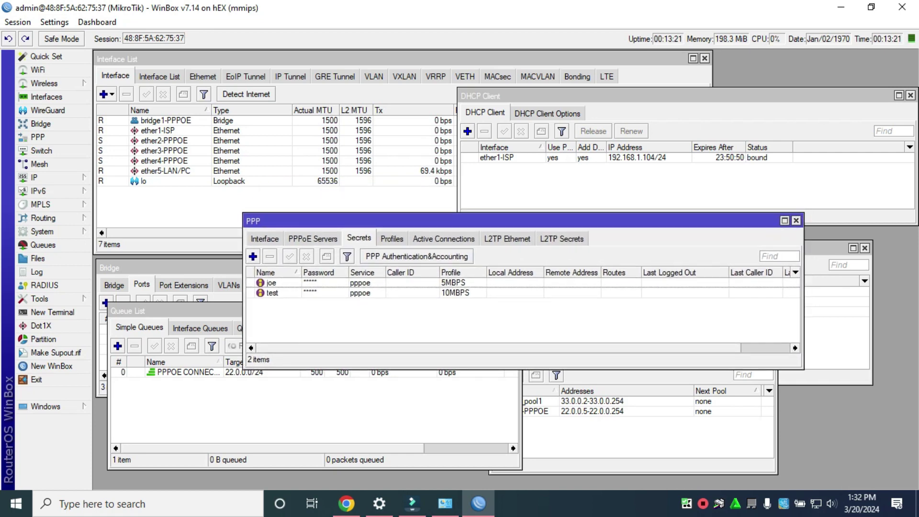
pyautogui.click(172, 171)
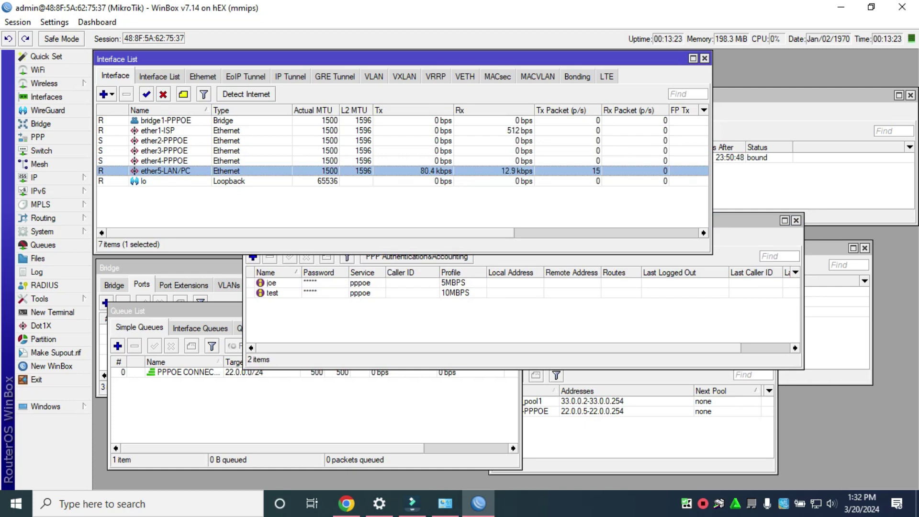
pyautogui.click(164, 161)
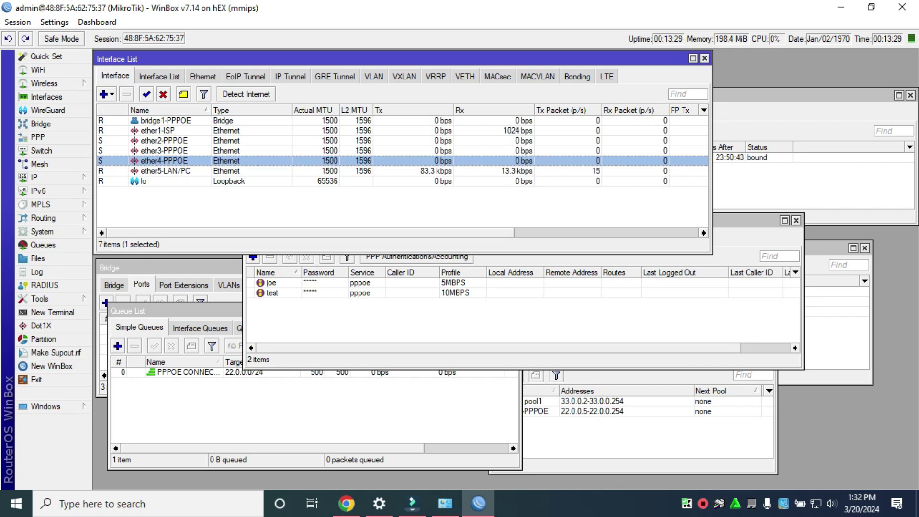
pyautogui.click(165, 171)
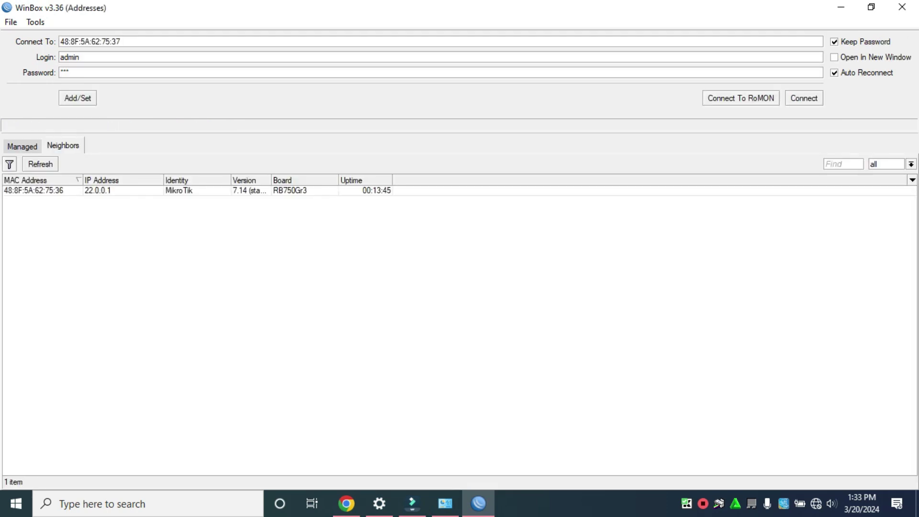
# Log back into the router, select ether4-PPPOE, then close the WinBox session
pyautogui.click(33, 190)
pyautogui.press('Return')
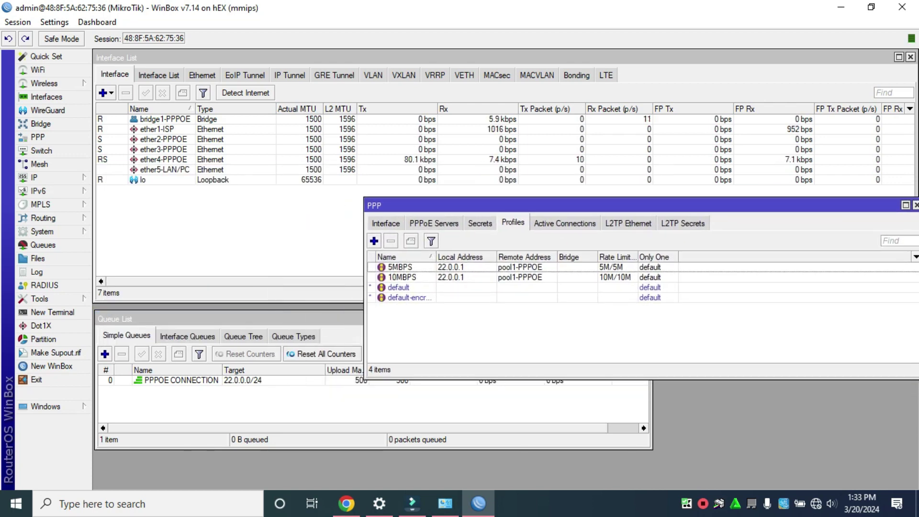
pyautogui.click(162, 158)
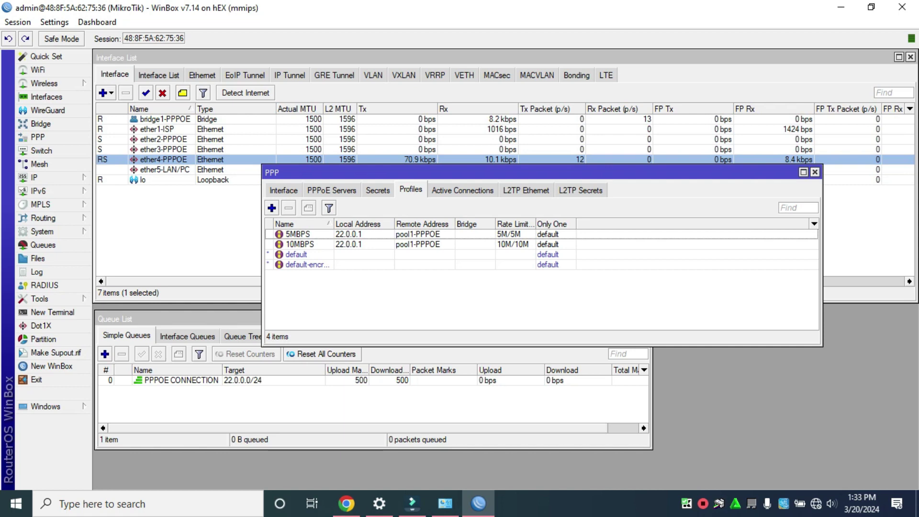
pyautogui.moveTo(526, 171); pyautogui.dragTo(367, 171)
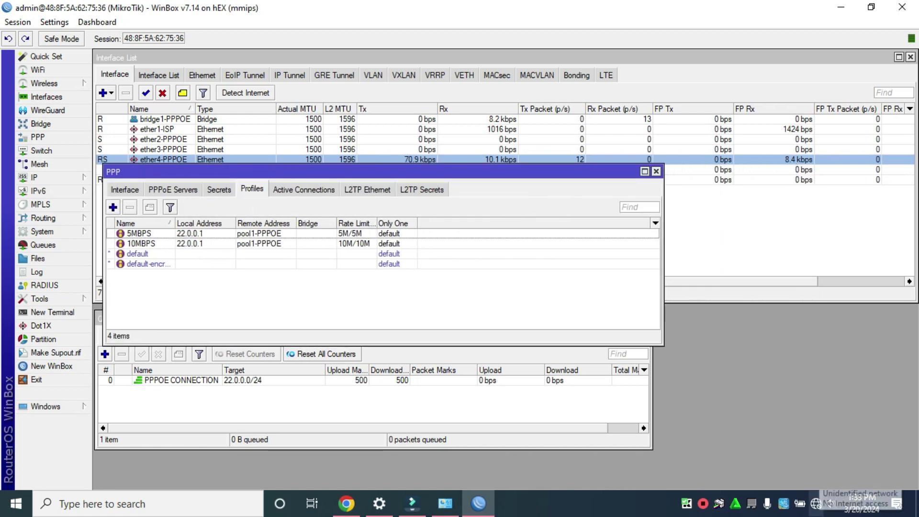
pyautogui.click(901, 7)
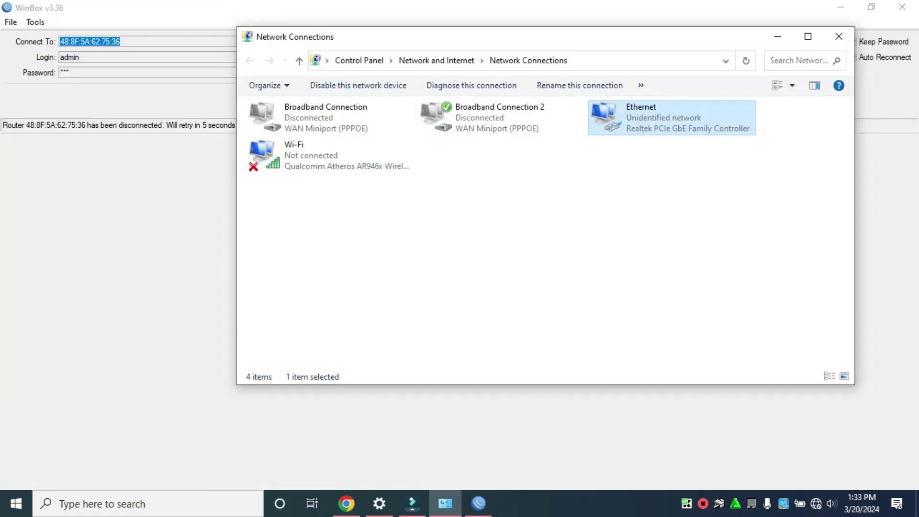
# Dial Broadband Connection from the network flyout, signing in as user test with its password
pyautogui.click(838, 37)
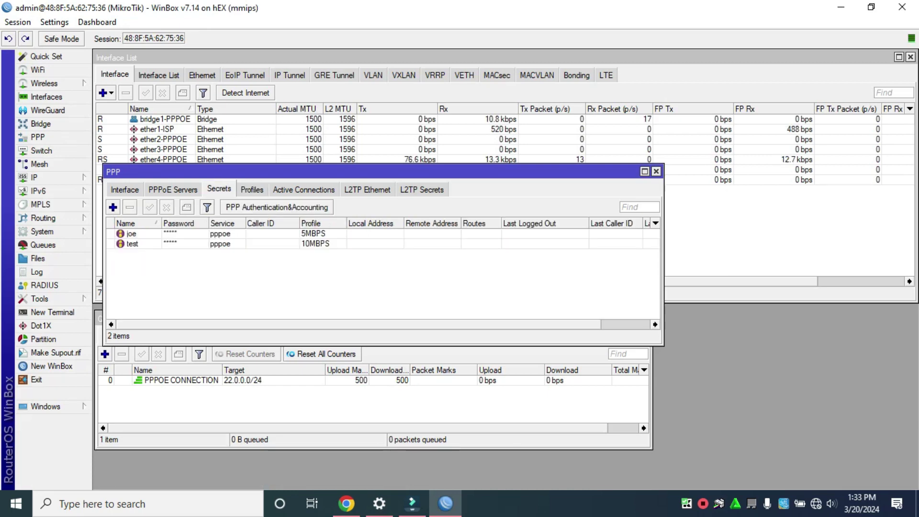
pyautogui.click(815, 503)
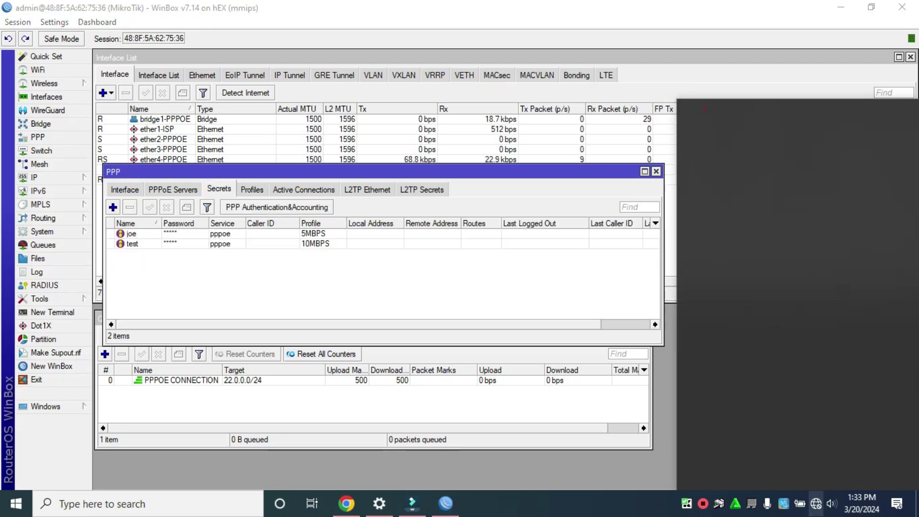
pyautogui.click(758, 158)
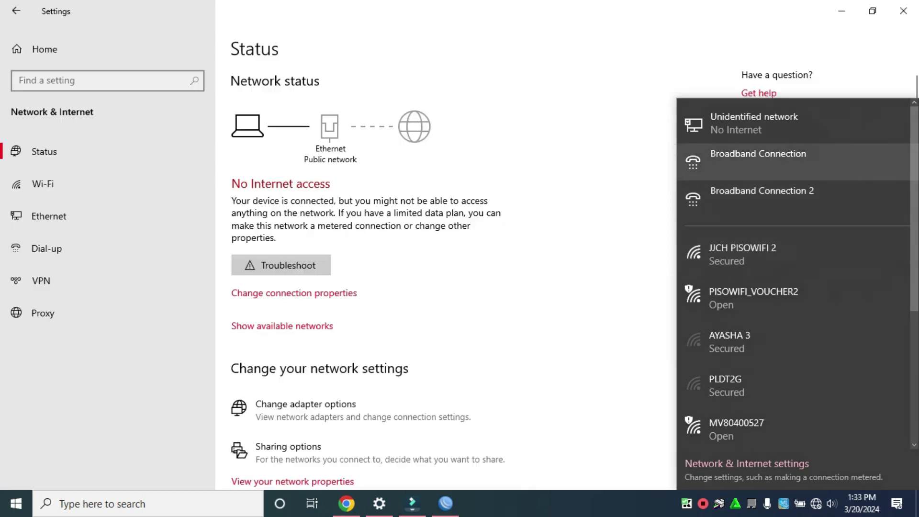
pyautogui.click(378, 94)
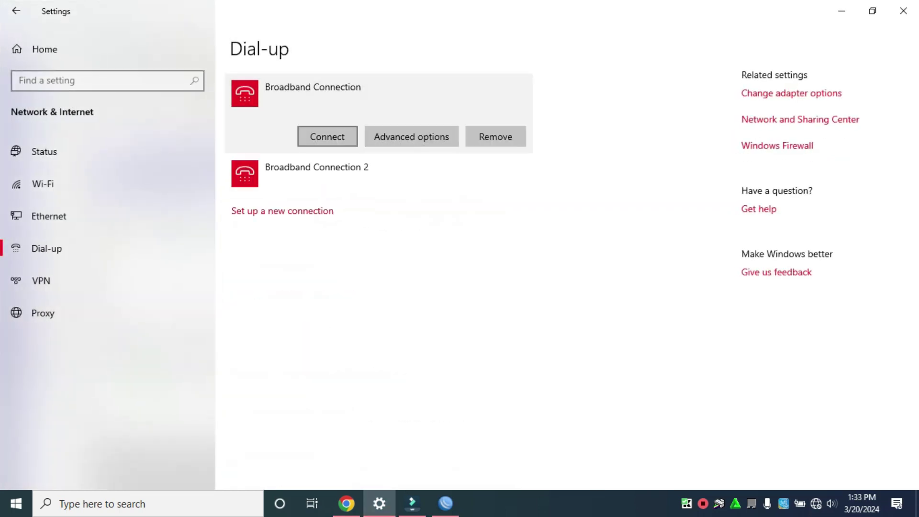
pyautogui.click(326, 135)
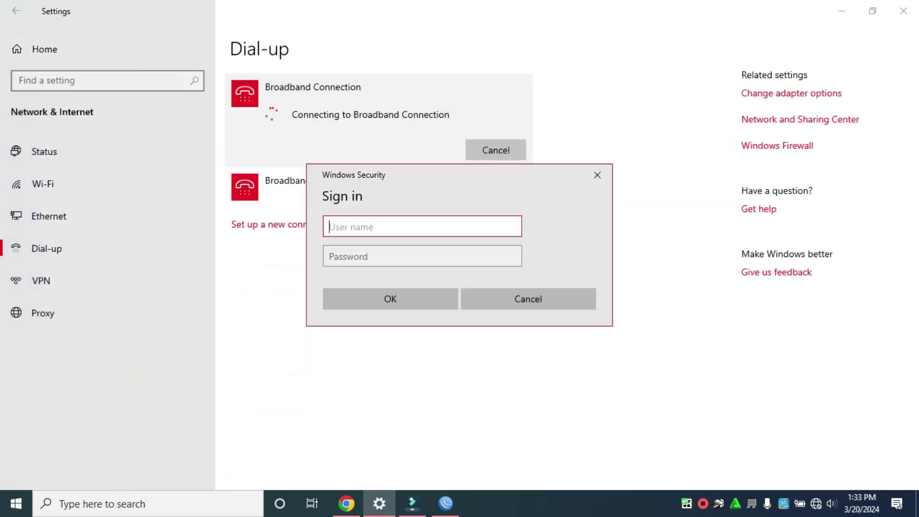
pyautogui.write('test')
pyautogui.press('Tab')
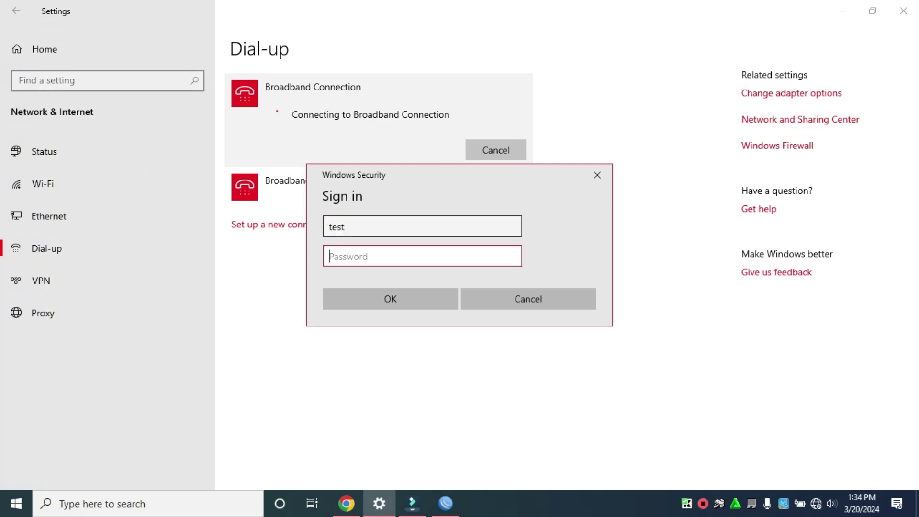
pyautogui.write('test')
pyautogui.press('Return')
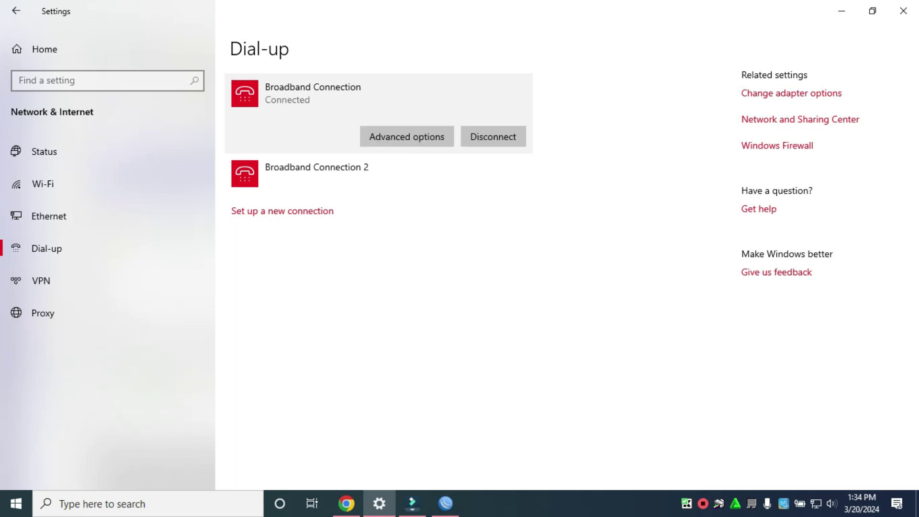
# Check the new 10M/10M <pppoe-test> dynamic queue in WinBox, then bring up fast.com
pyautogui.click(841, 10)
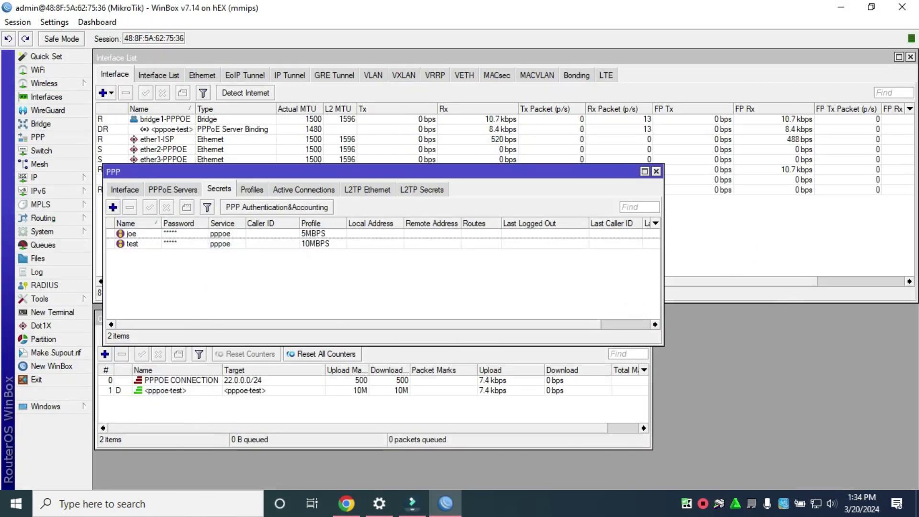
pyautogui.click(239, 390)
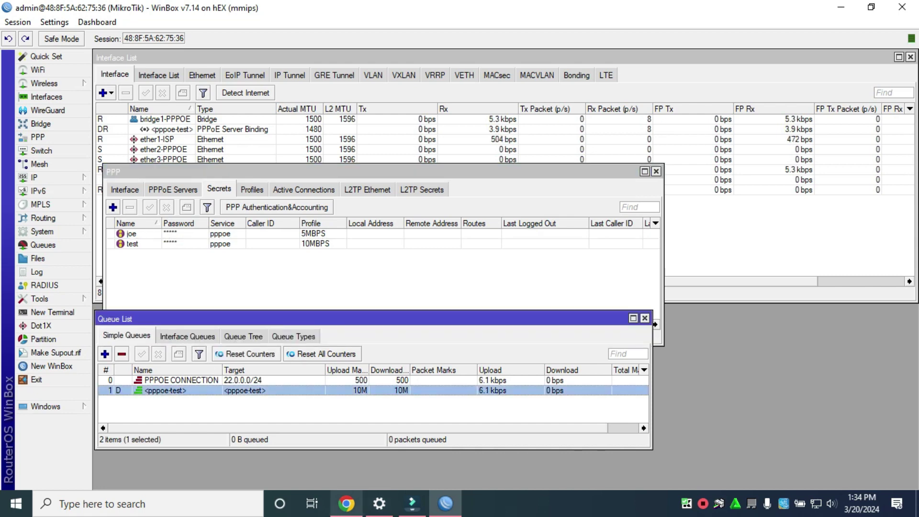
pyautogui.click(346, 503)
pyautogui.click(871, 13)
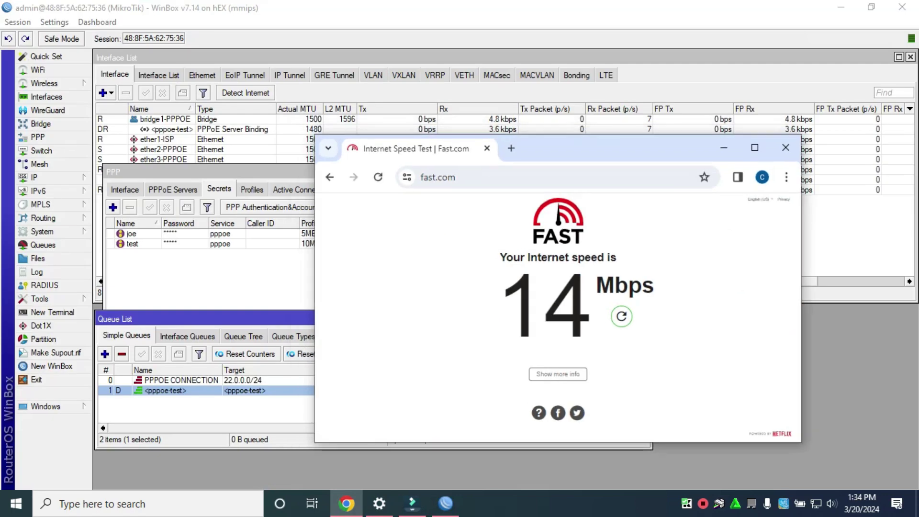
# Rerun fast.com beside WinBox for 9.8 Mbps, then reopen Broadband Connection's dial-up settings
pyautogui.moveTo(687, 139); pyautogui.dragTo(808, 21)
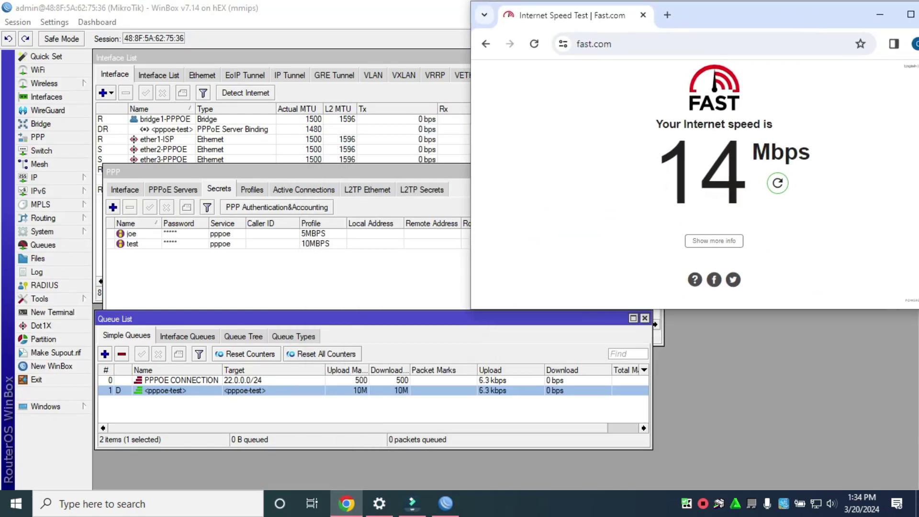
pyautogui.press('F5')
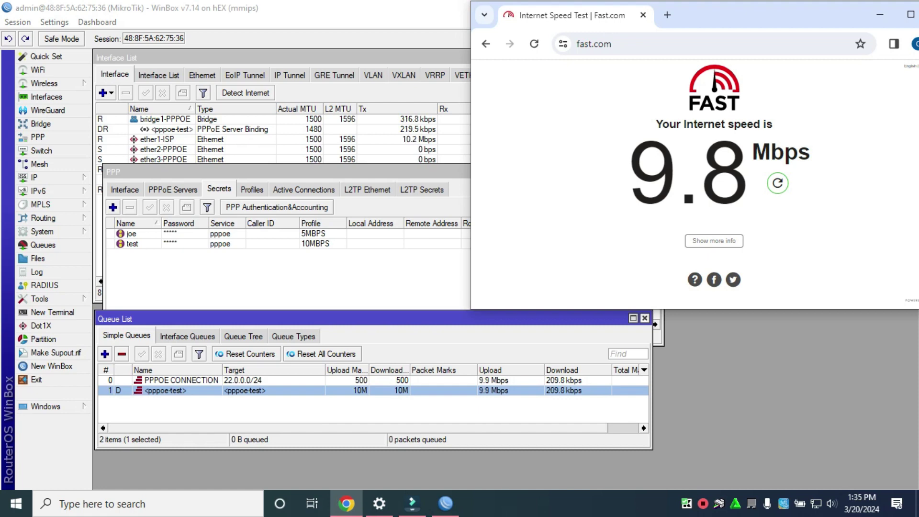
pyautogui.click(816, 503)
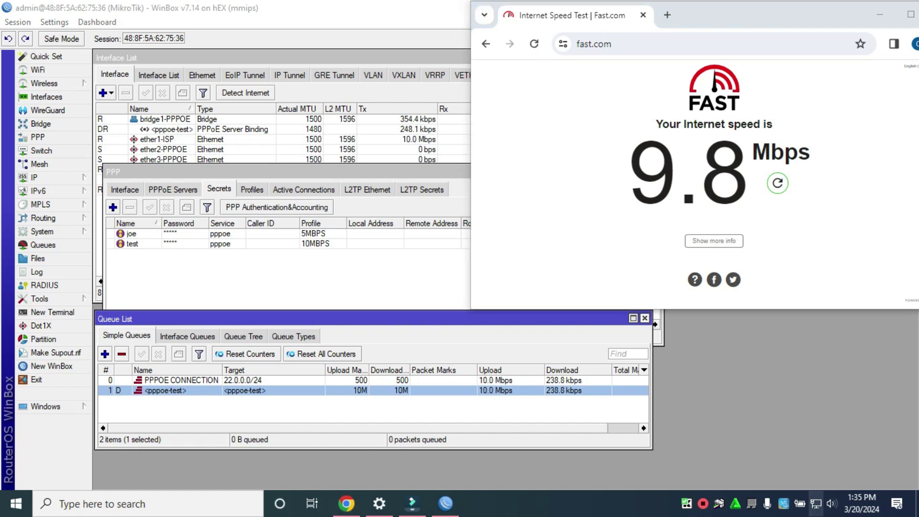
pyautogui.click(760, 197)
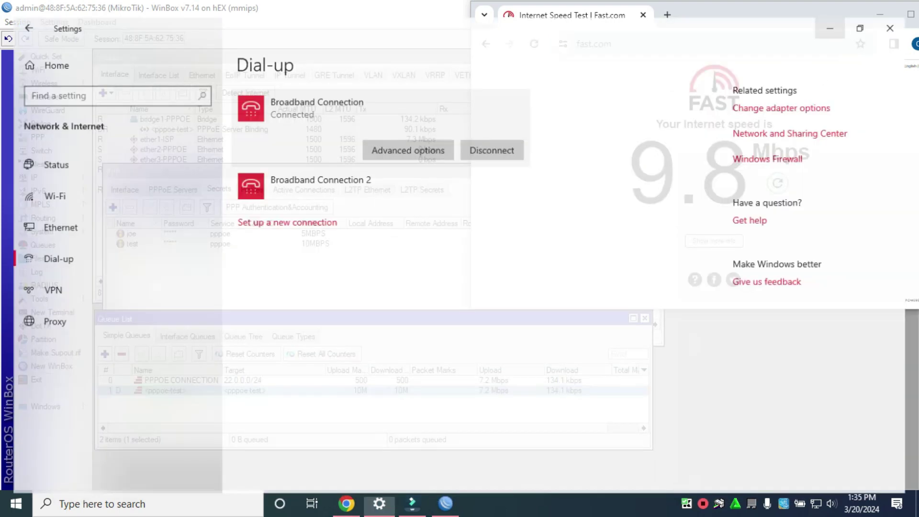
# Disconnect and remove the existing Broadband Connection
pyautogui.click(493, 136)
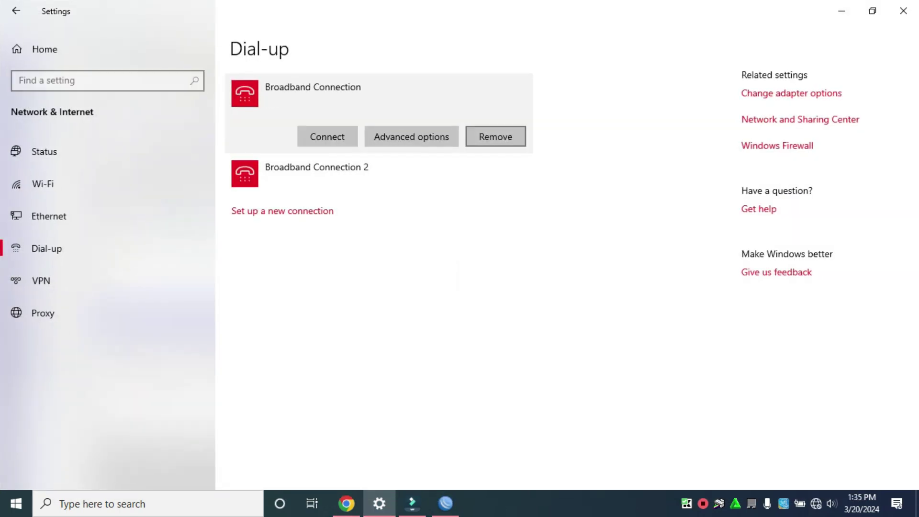
pyautogui.click(495, 137)
pyautogui.click(597, 103)
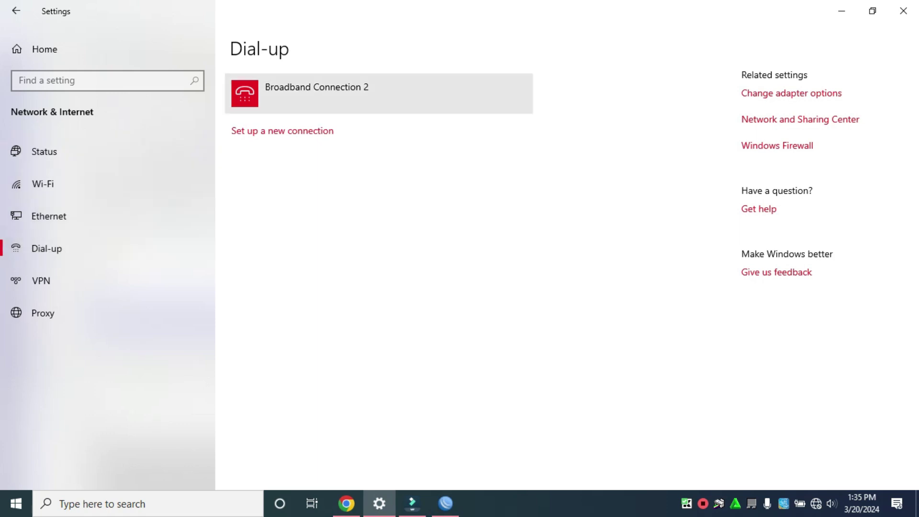
# Create and dial a new Broadband (PPPoE) connection as user joe with its password
pyautogui.click(282, 131)
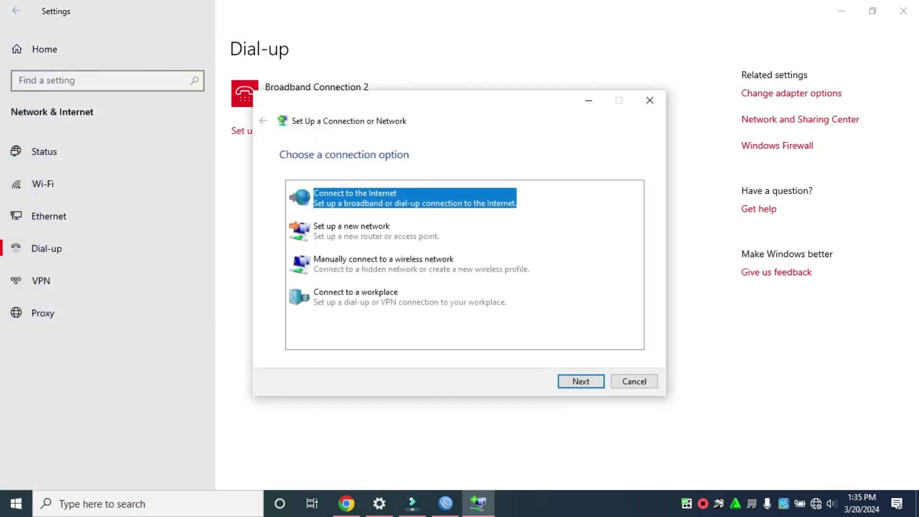
pyautogui.press('Return')
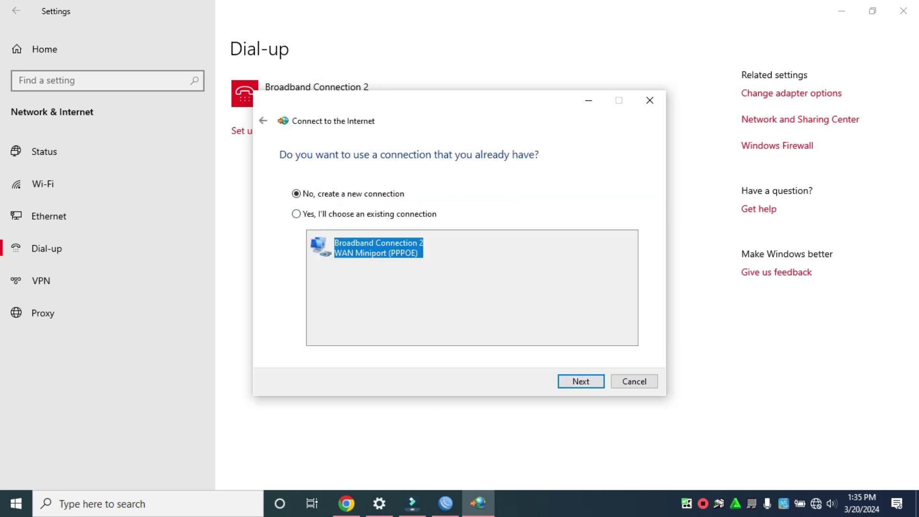
pyautogui.press('Return')
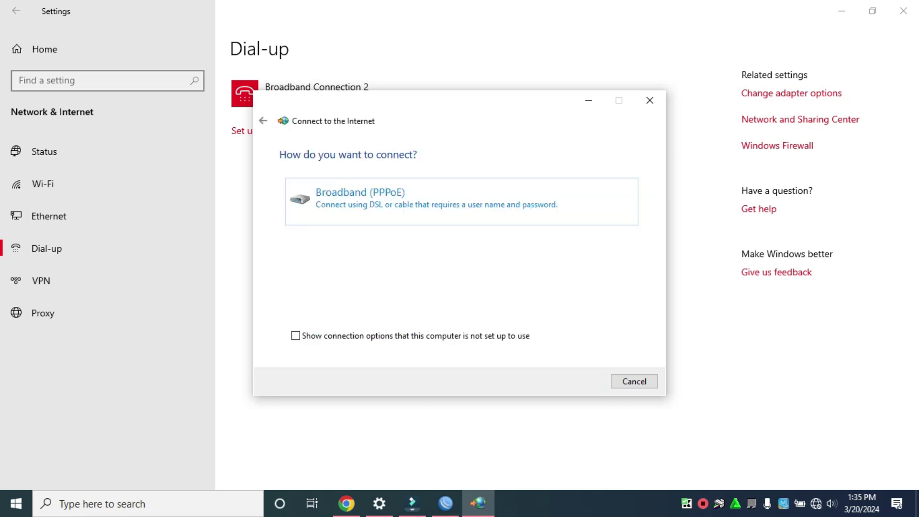
pyautogui.press('Return')
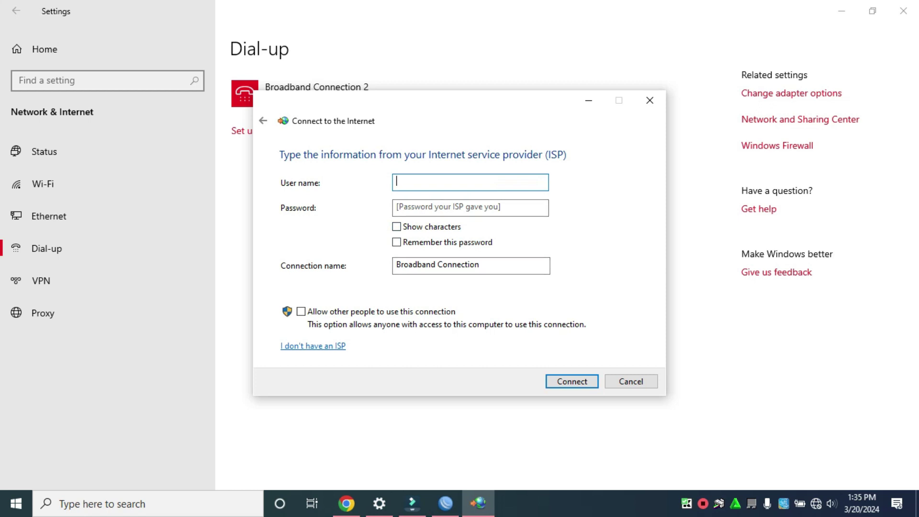
pyautogui.write('joe')
pyautogui.press('Tab')
pyautogui.write('joe')
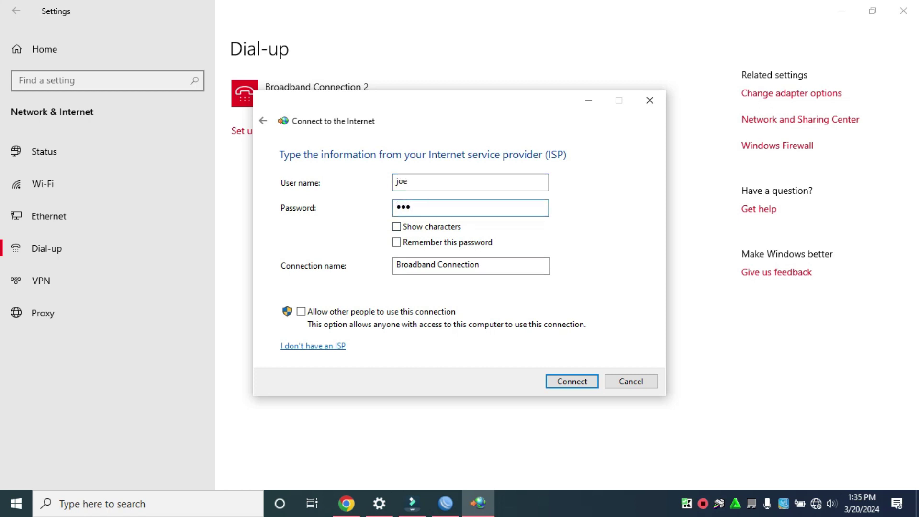
pyautogui.press('Return')
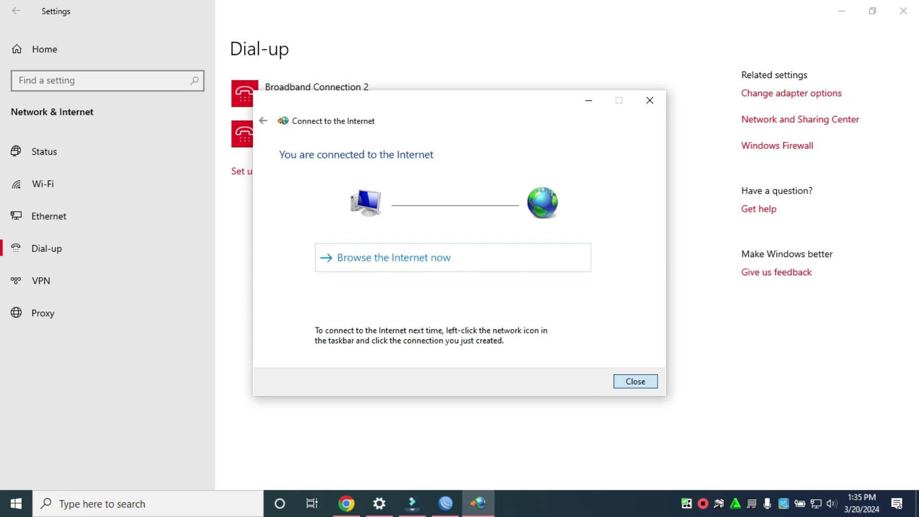
pyautogui.click(635, 381)
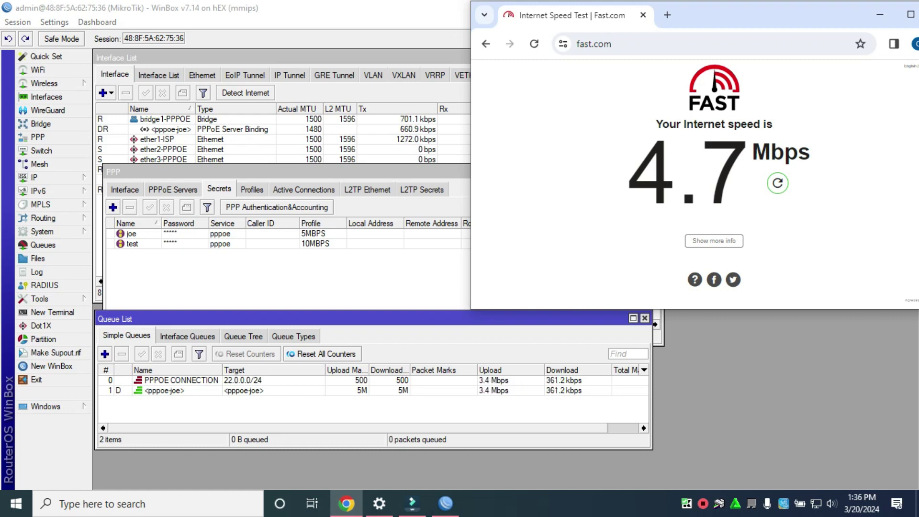
# Compare the 5M/5M <pppoe-joe> queue in WinBox with fast.com's 4.7 Mbps result
pyautogui.click(162, 390)
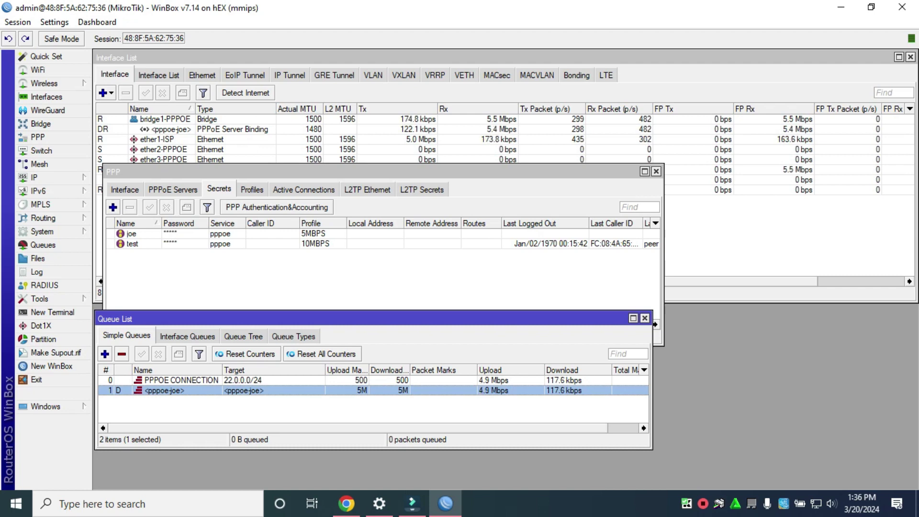
pyautogui.click(346, 503)
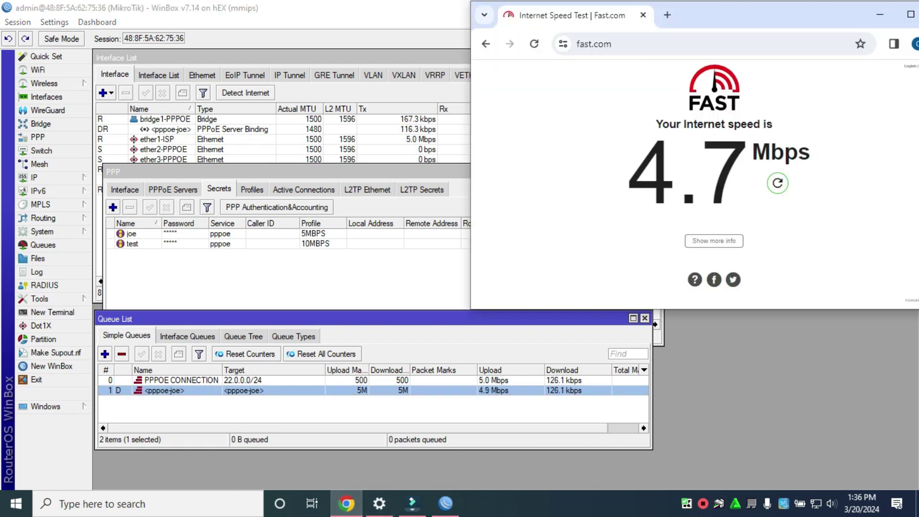